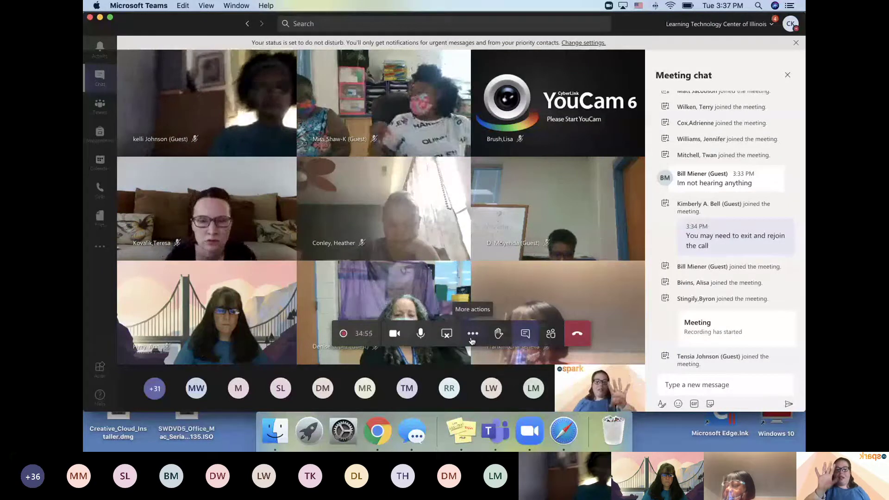
Step: Turn off incoming video for the meeting and show the device settings
click(472, 339)
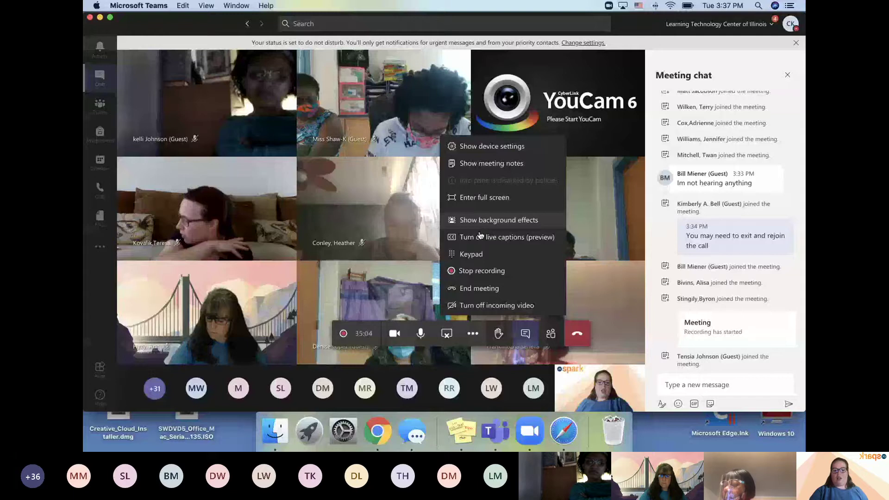
click(481, 306)
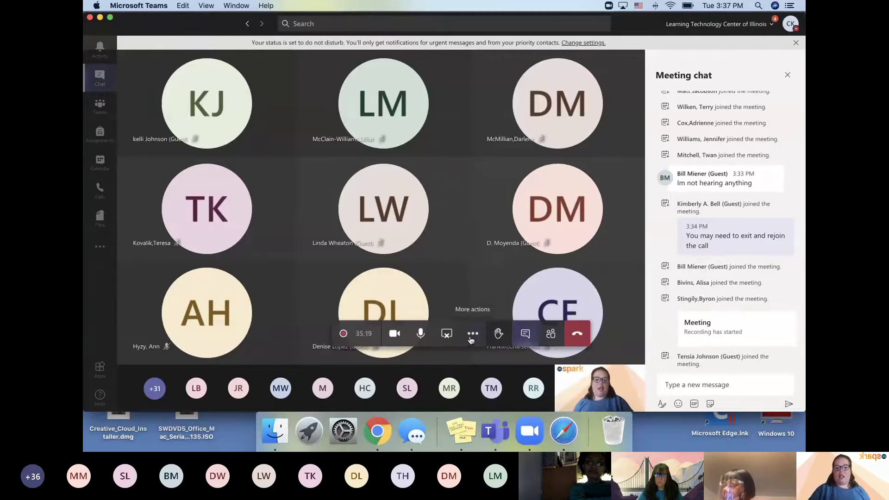
click(472, 335)
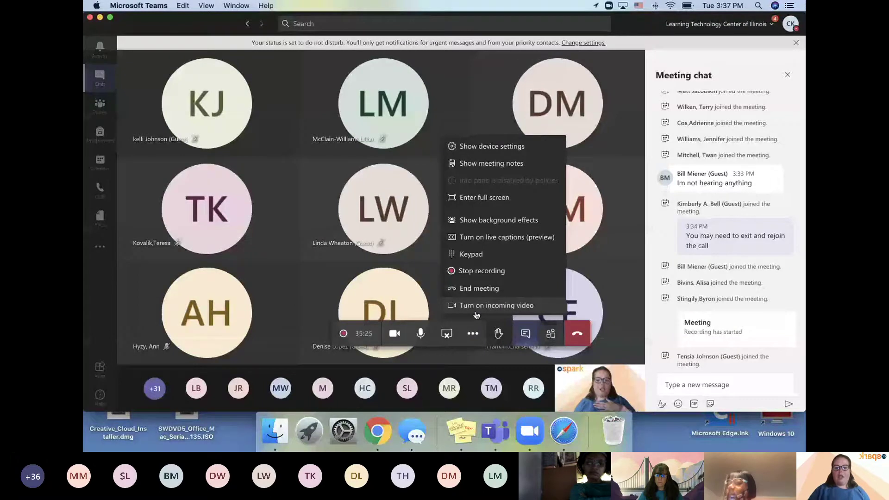
click(485, 154)
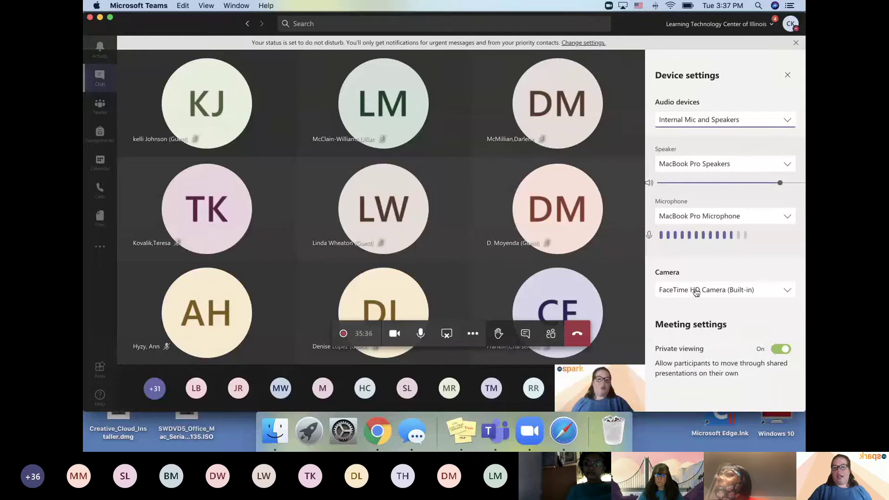
Step: Turn on live captions (preview) for the meeting
click(473, 334)
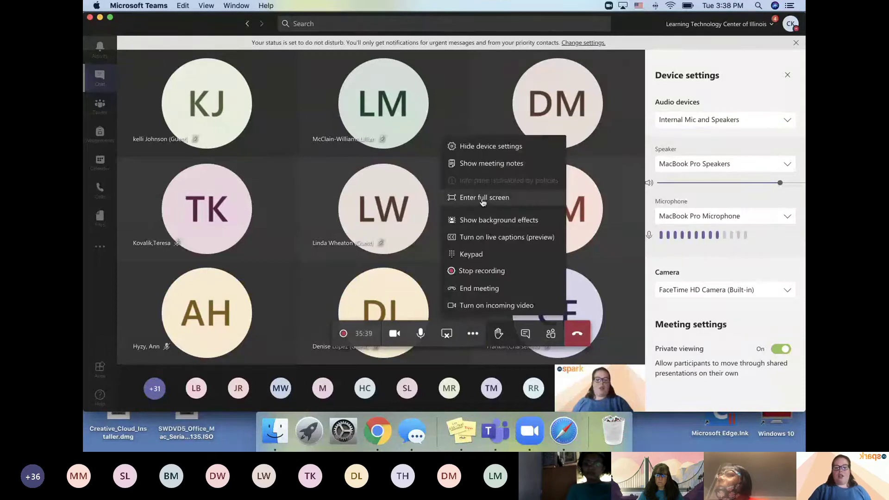
click(492, 245)
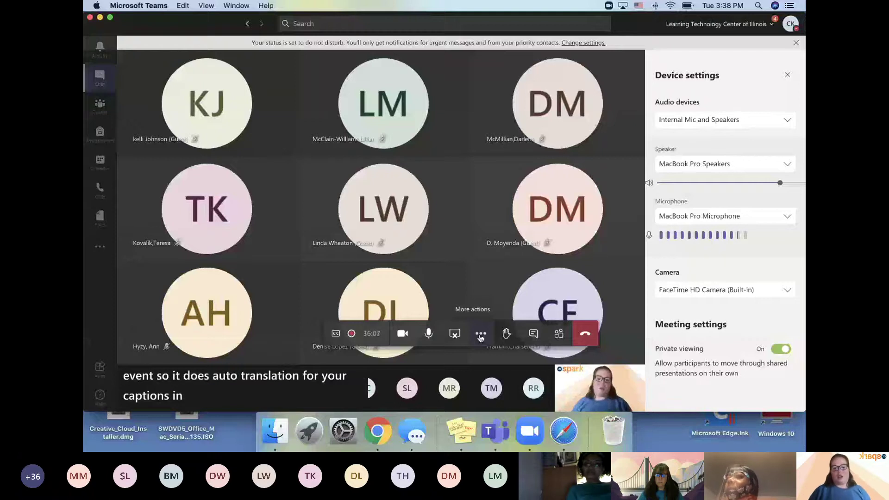
Step: Show the background effects and look through the available backgrounds, from blur to the custom images
click(481, 334)
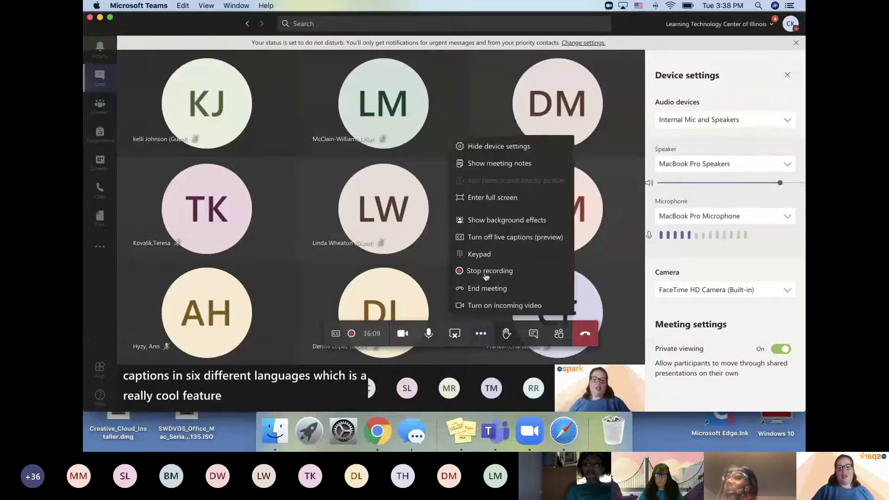
click(490, 220)
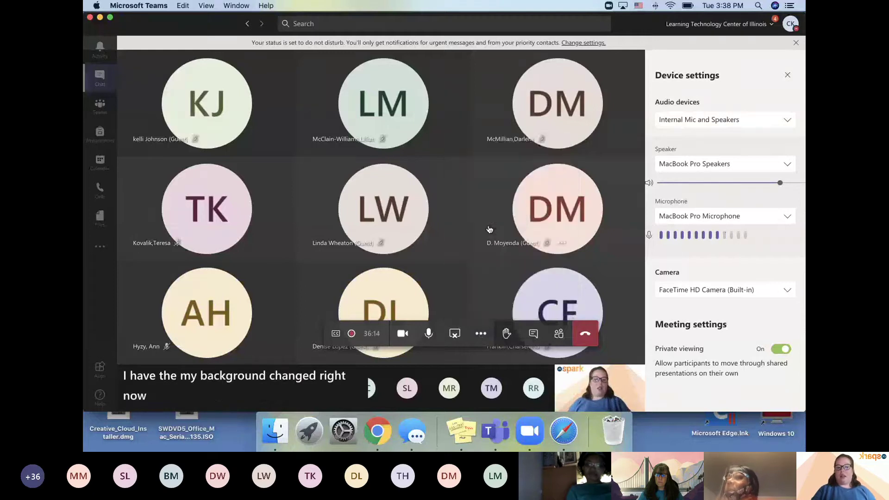
click(480, 339)
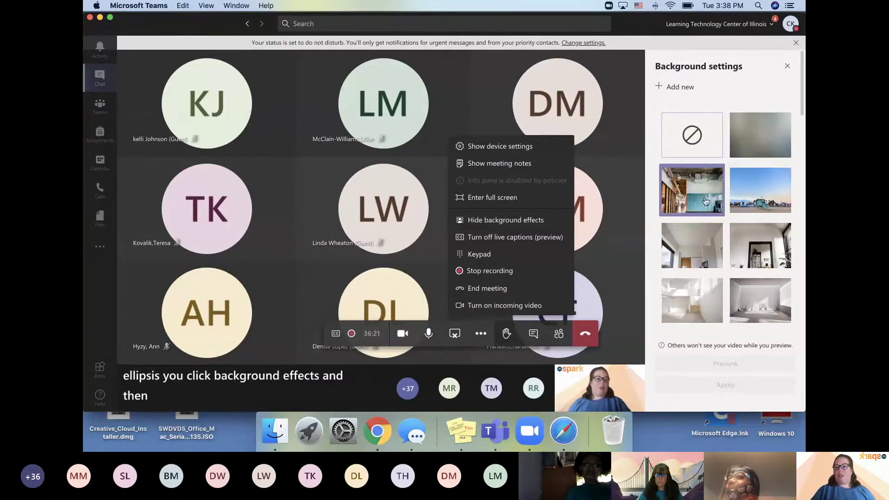
scroll(757, 297, down, 3)
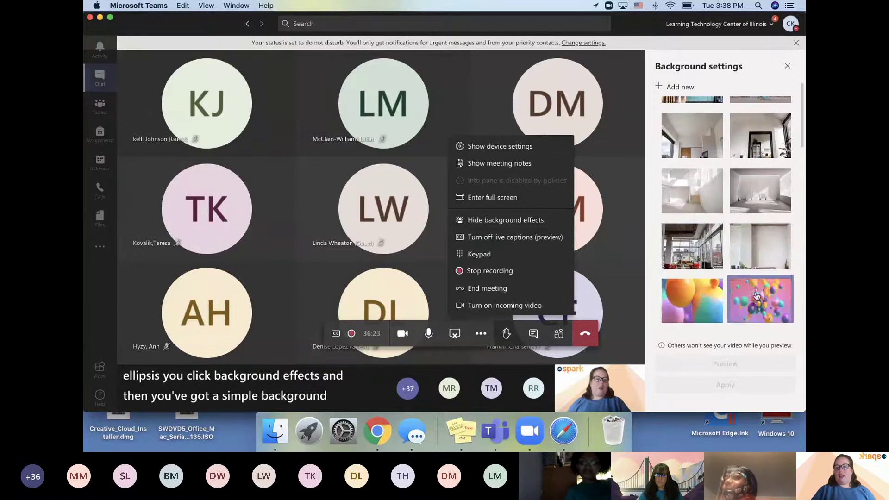
scroll(710, 277, down, 3)
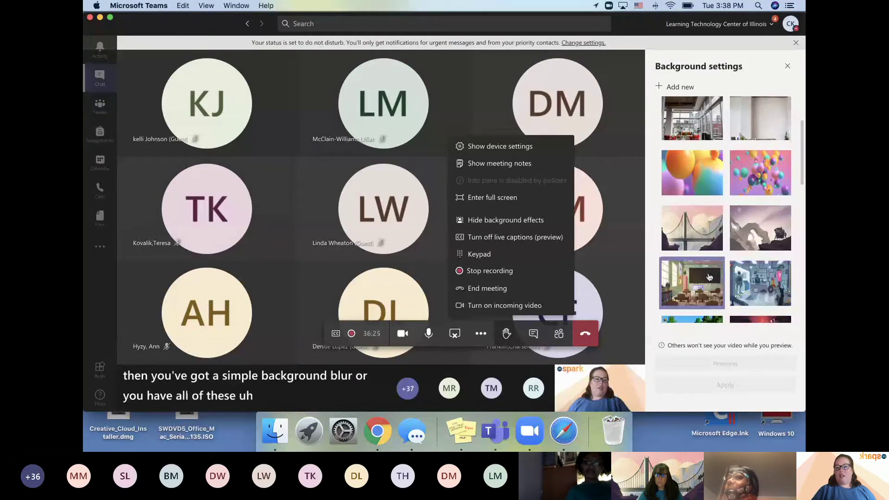
scroll(709, 277, down, 5)
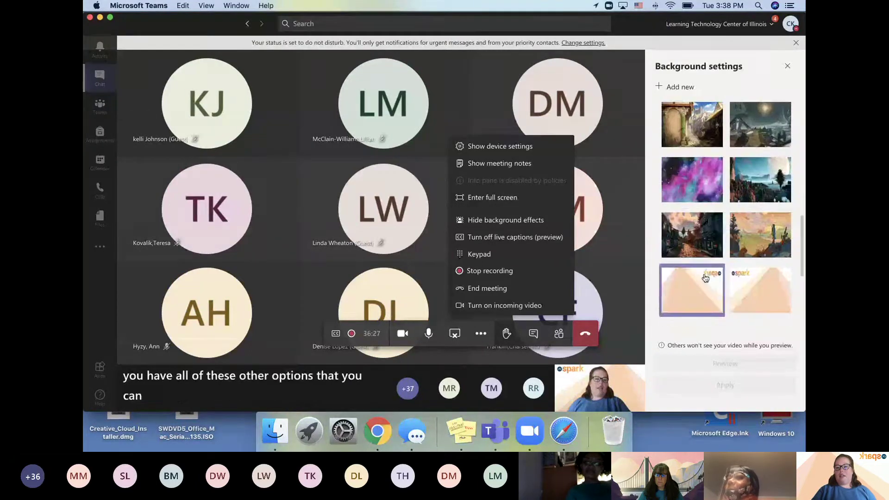
scroll(705, 278, up, 10)
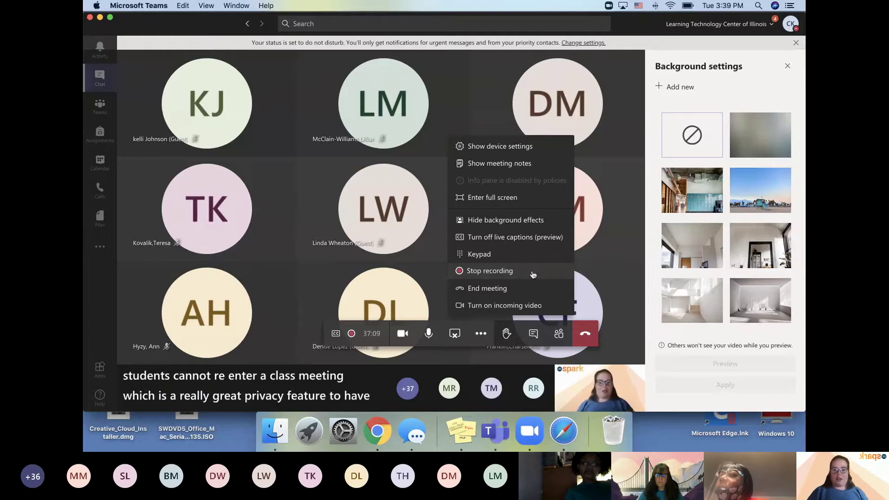
click(480, 334)
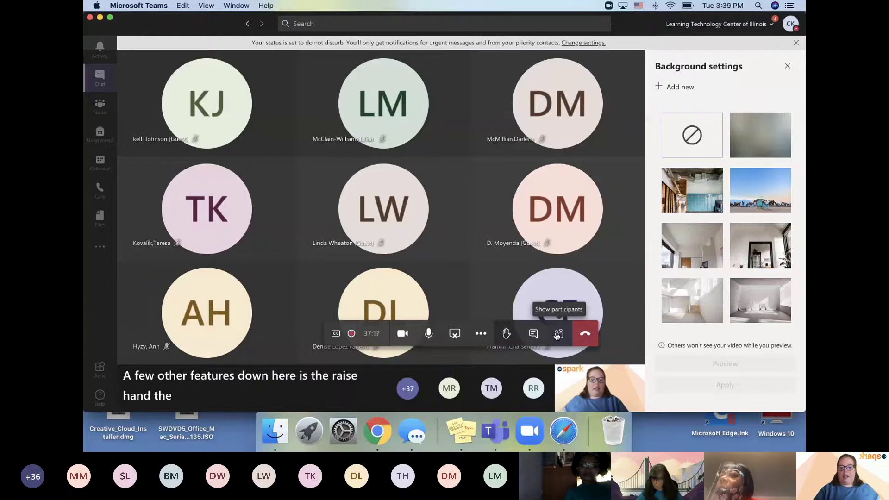
Step: Show the meeting participants and mute the guest attendee whose microphone is still on
click(558, 334)
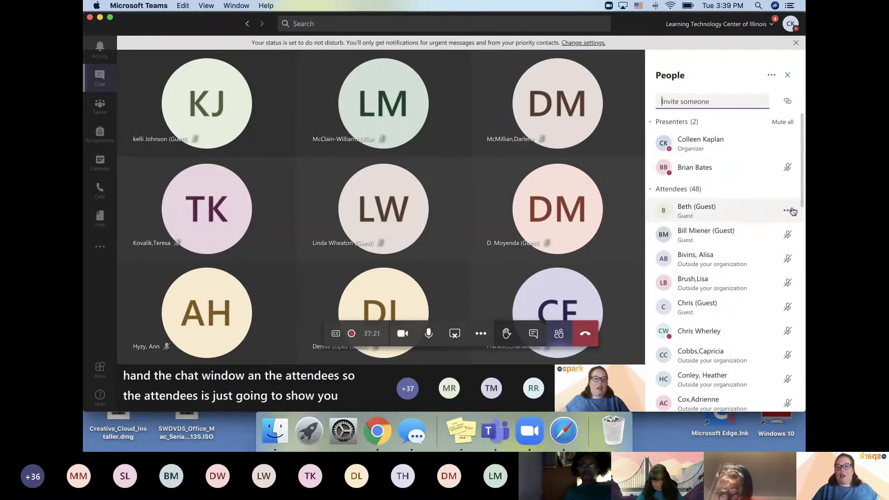
scroll(783, 292, down, 6)
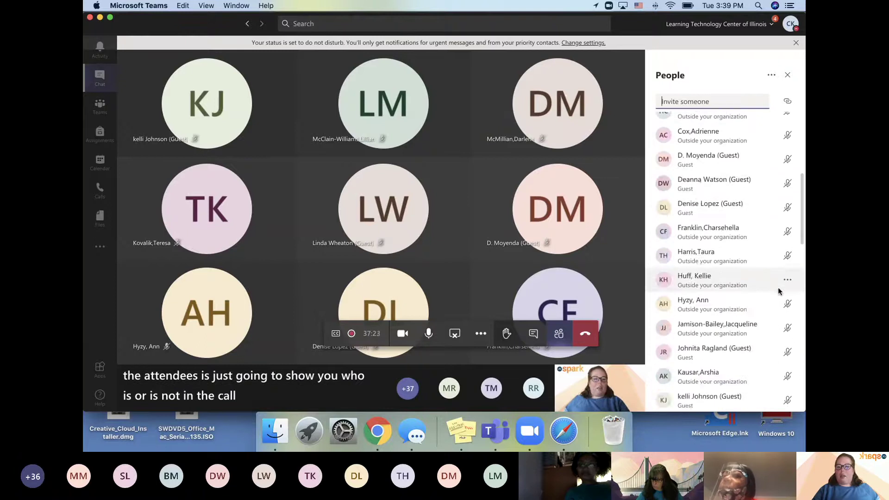
scroll(779, 291, down, 5)
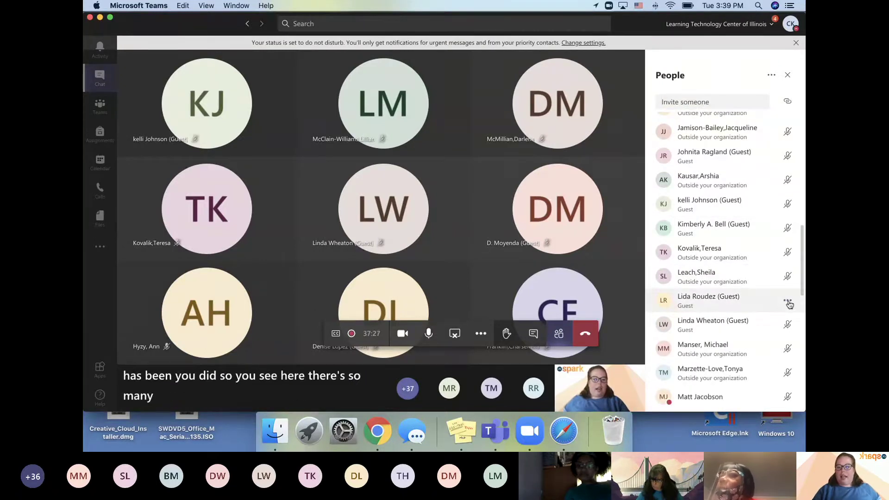
click(789, 304)
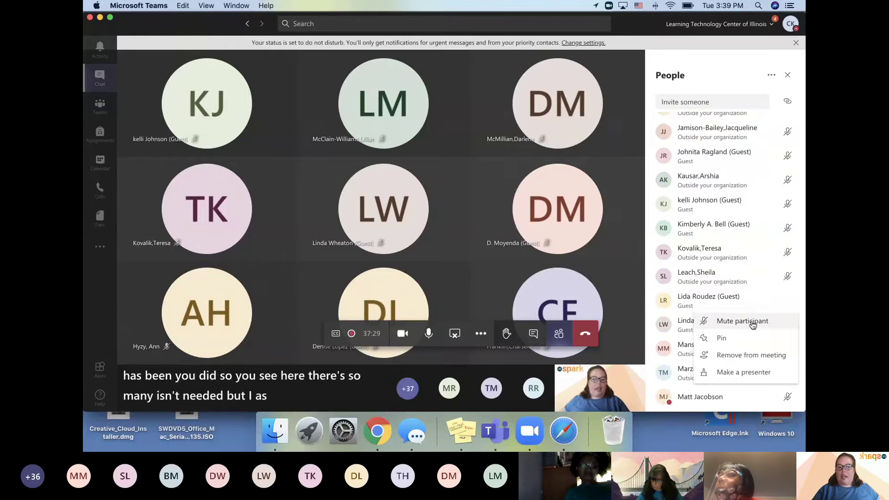
click(752, 321)
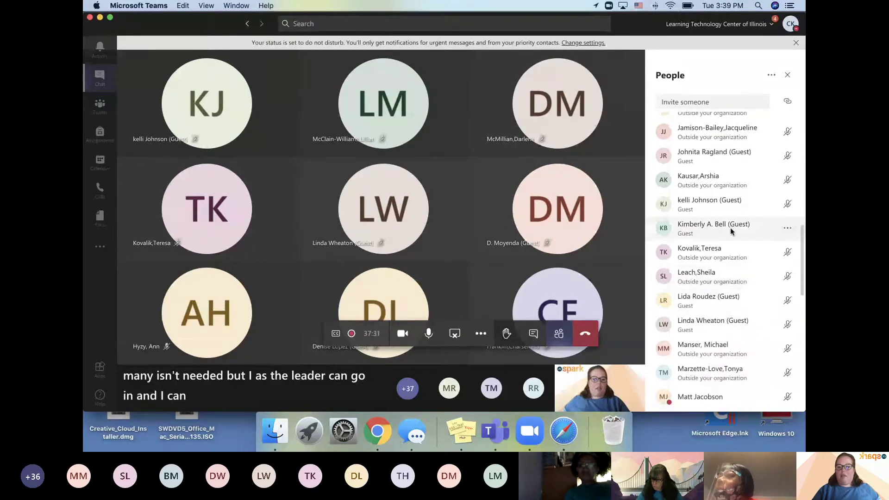
Step: Pin one attendee's video in the meeting view and unpin it again
scroll(734, 255, down, 3)
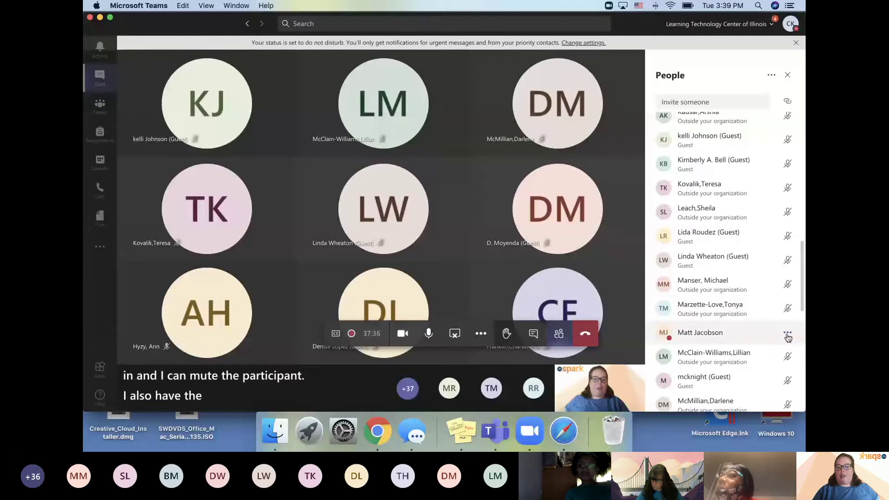
click(787, 335)
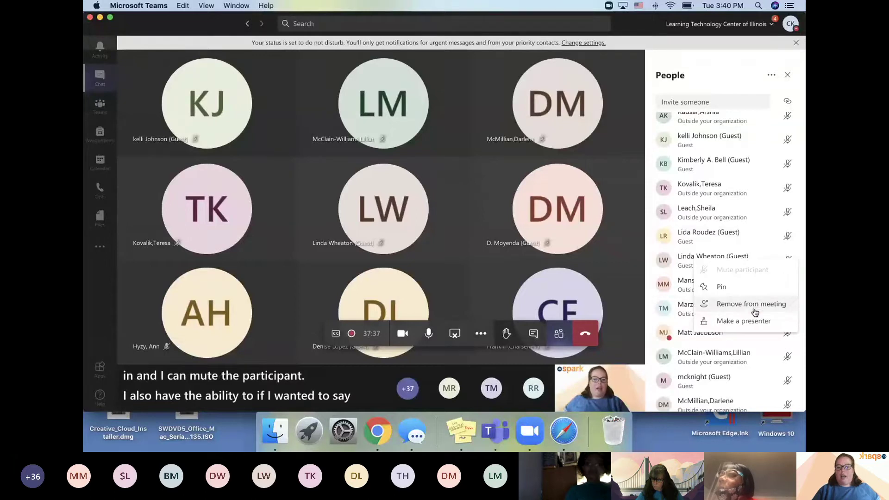
click(730, 289)
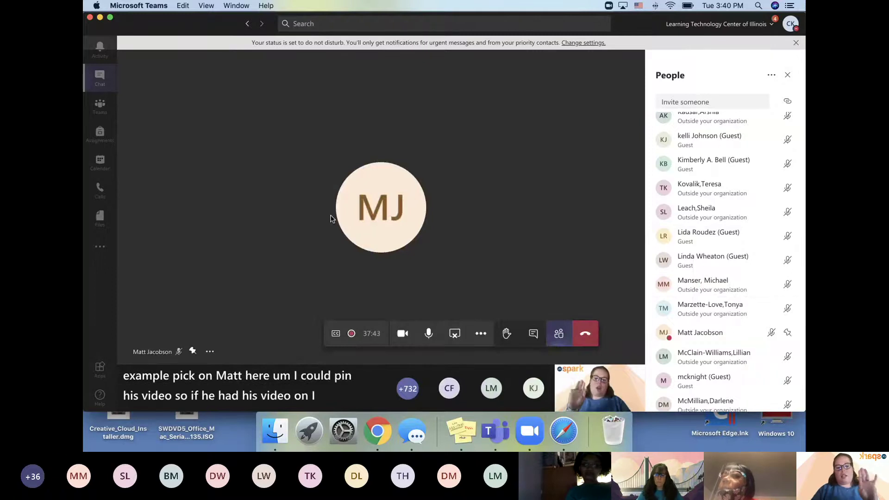
click(787, 334)
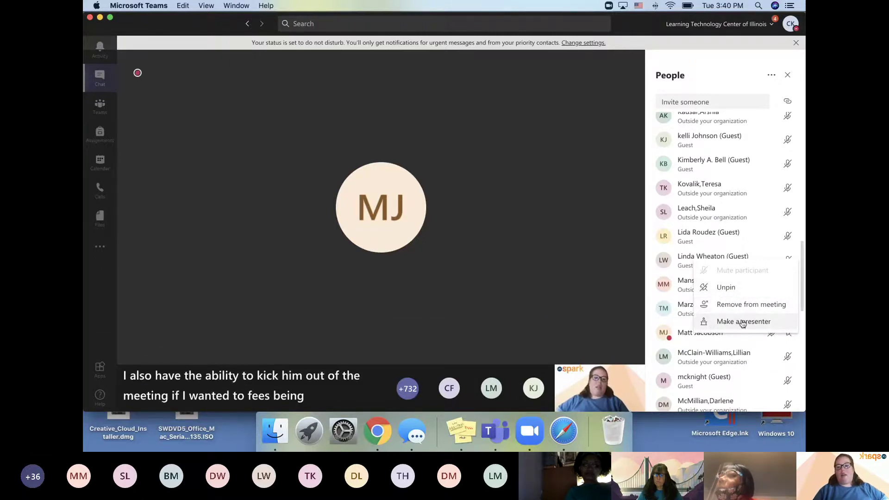
click(726, 288)
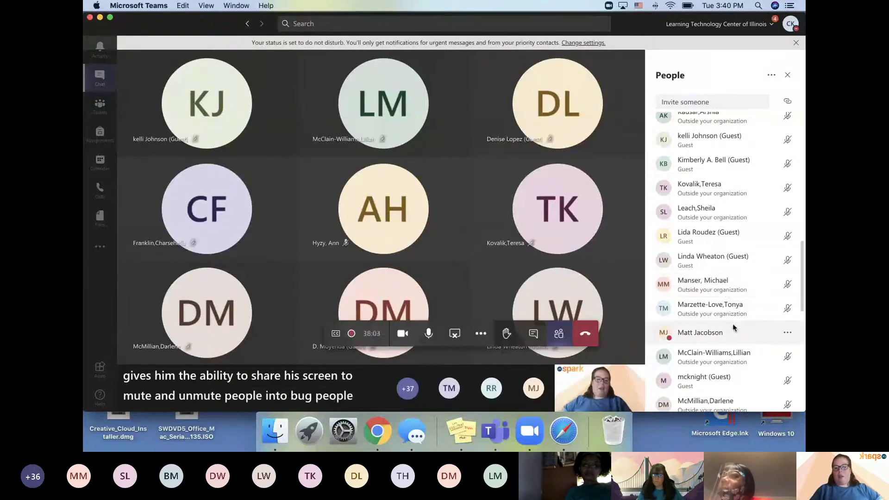
Step: Examine the participant list's options for managing permissions and downloading the attendance list
scroll(733, 328, down, 3)
scroll(733, 328, up, 10)
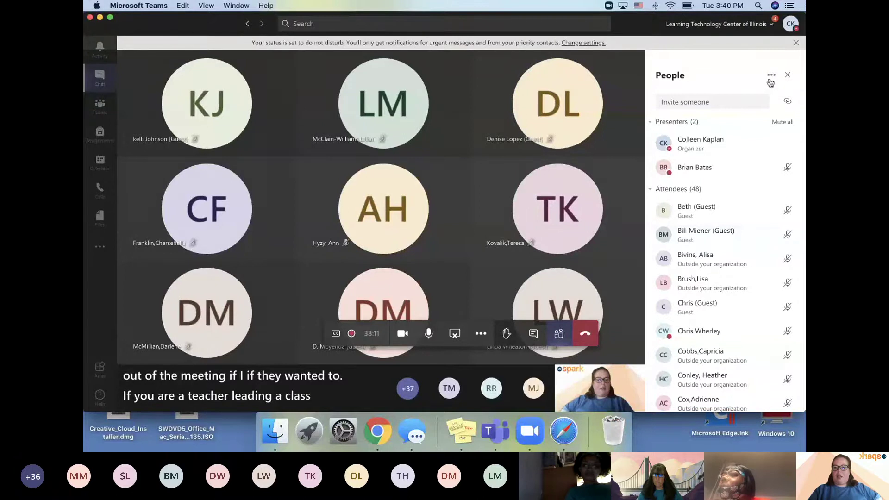
click(771, 77)
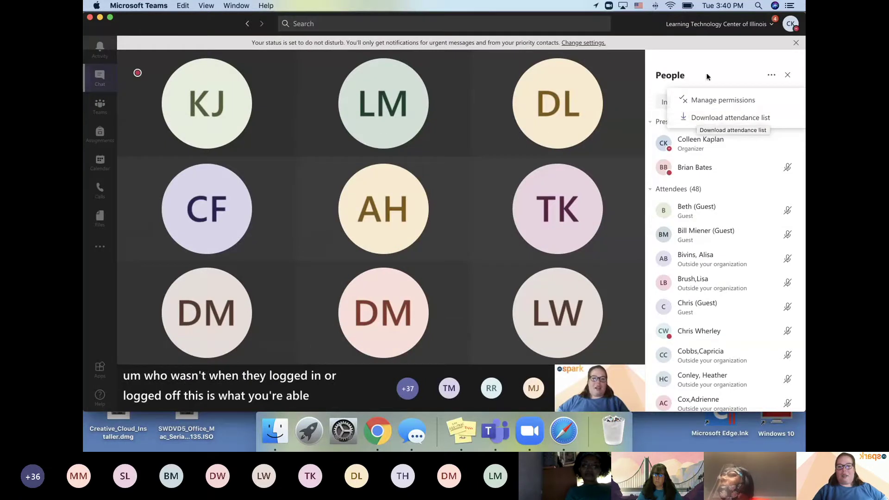
click(764, 69)
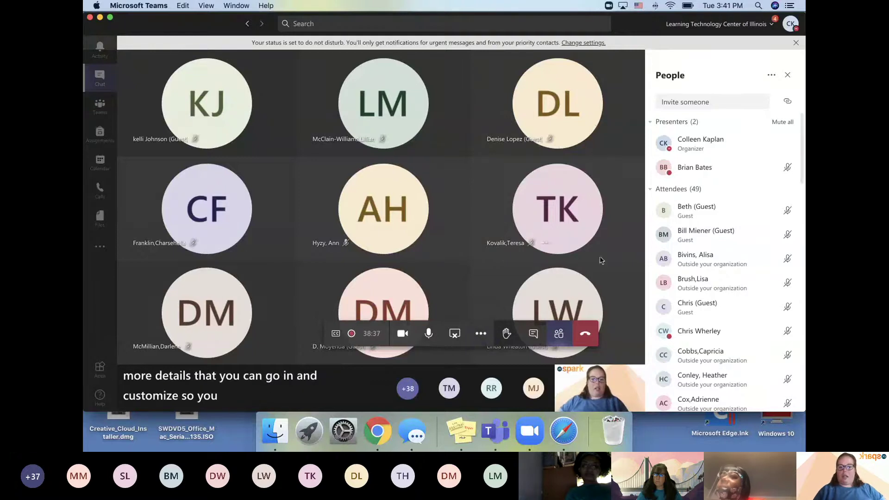
Step: Show the meeting chat and add a thumbs-up reaction to the "Sounds good" message
click(533, 333)
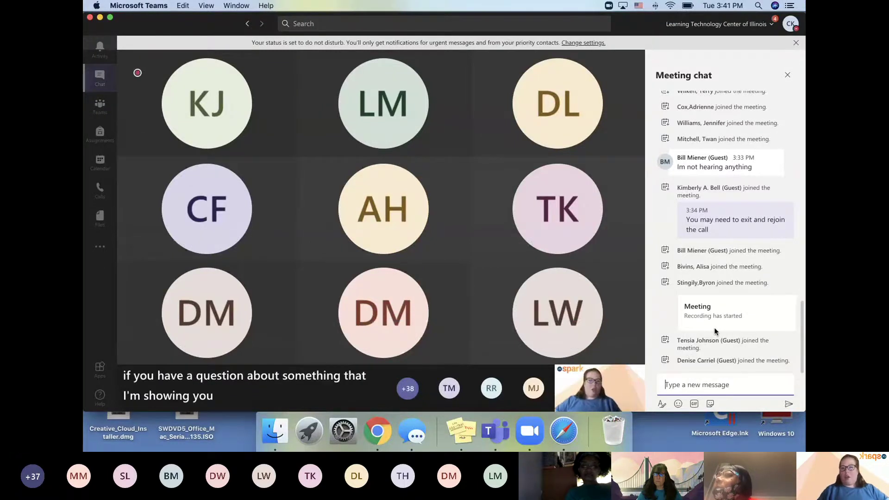
scroll(760, 209, up, 10)
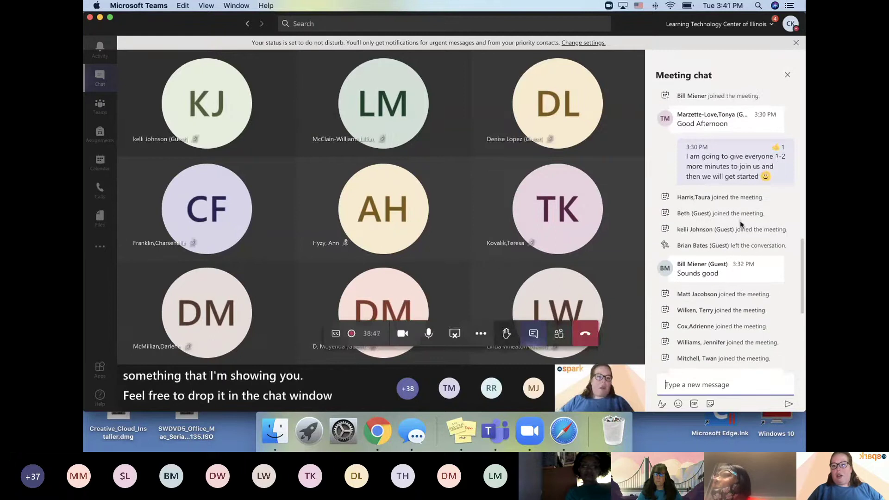
mouse_move(779, 151)
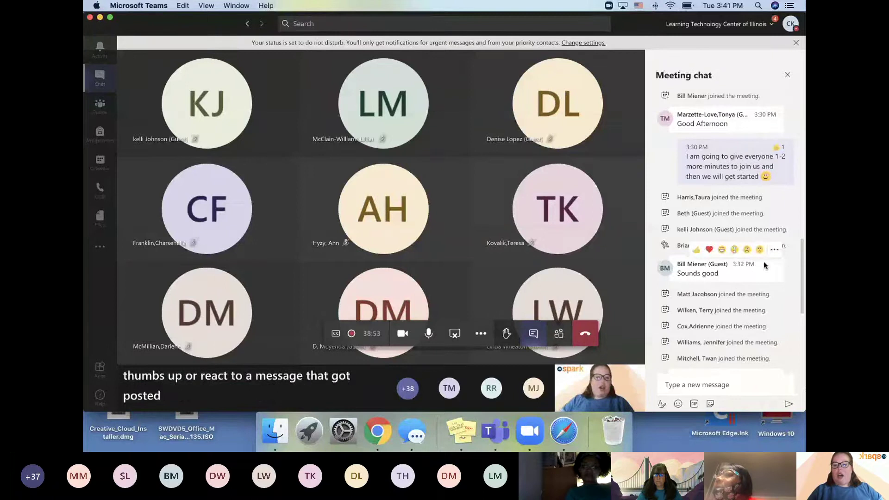
click(697, 251)
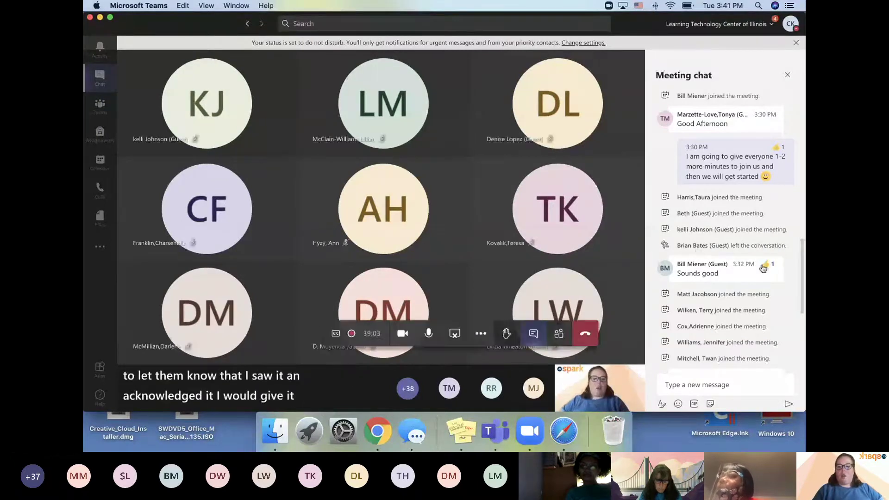
Step: Examine the further options for the "Sounds good" message, such as saving, sharing to Outlook and translating
mouse_move(771, 253)
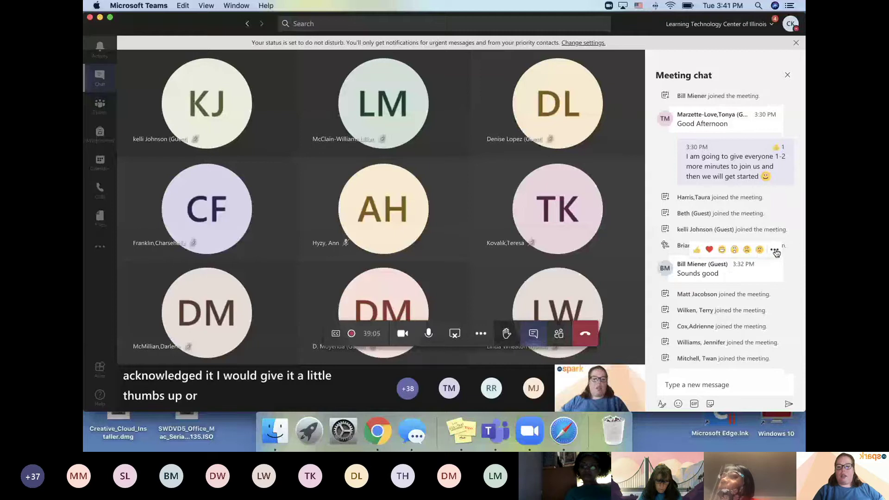
click(776, 250)
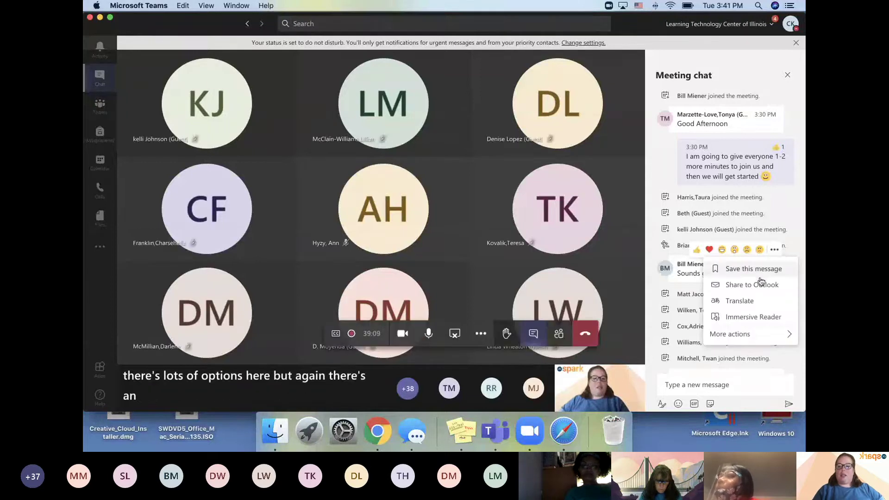
mouse_move(746, 339)
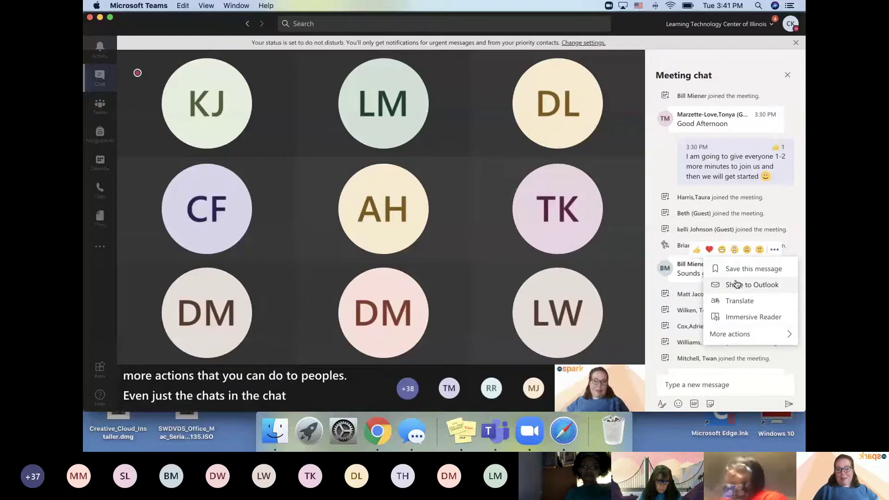
mouse_move(507, 327)
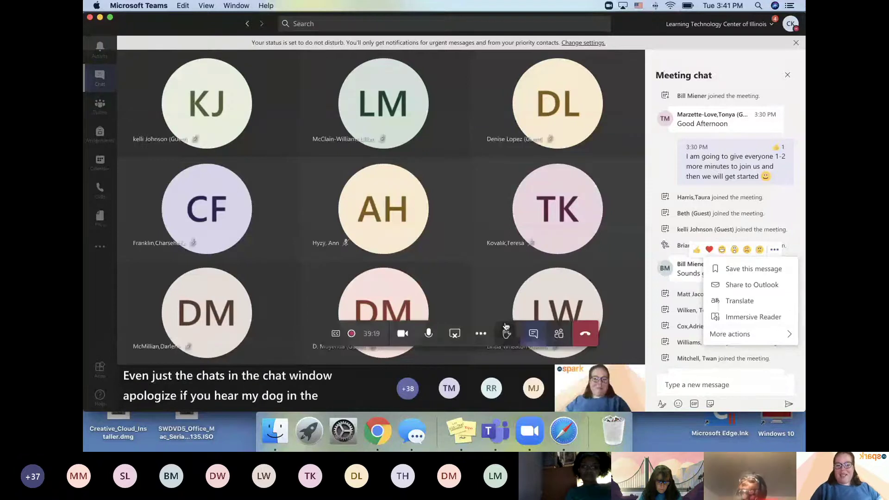
Step: Show the meeting's participant list to view the raised hands, and bring the meeting chat back
click(562, 335)
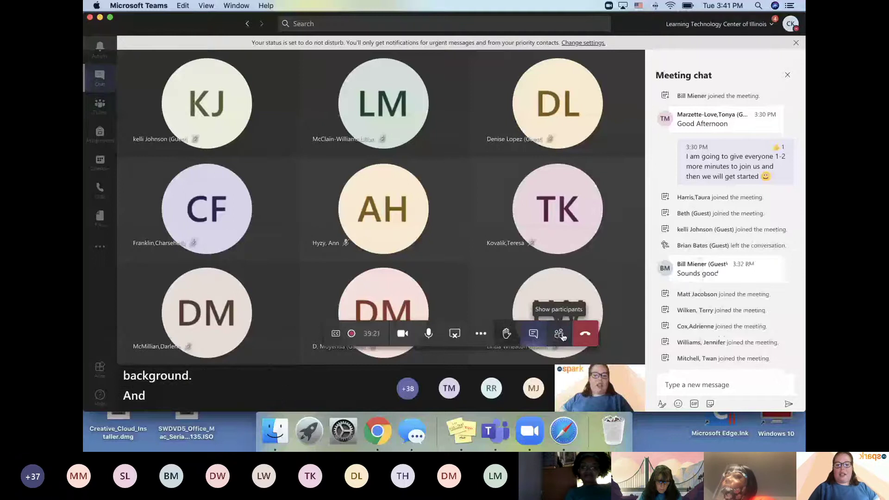
click(562, 336)
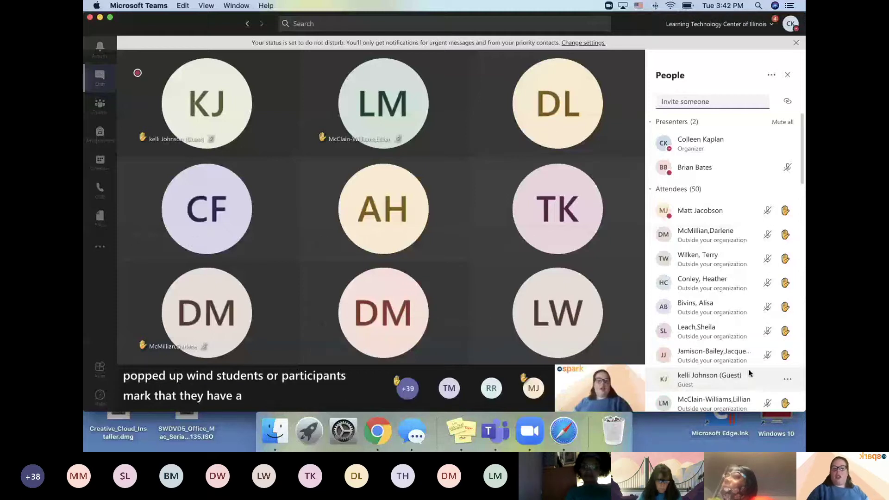
mouse_move(532, 335)
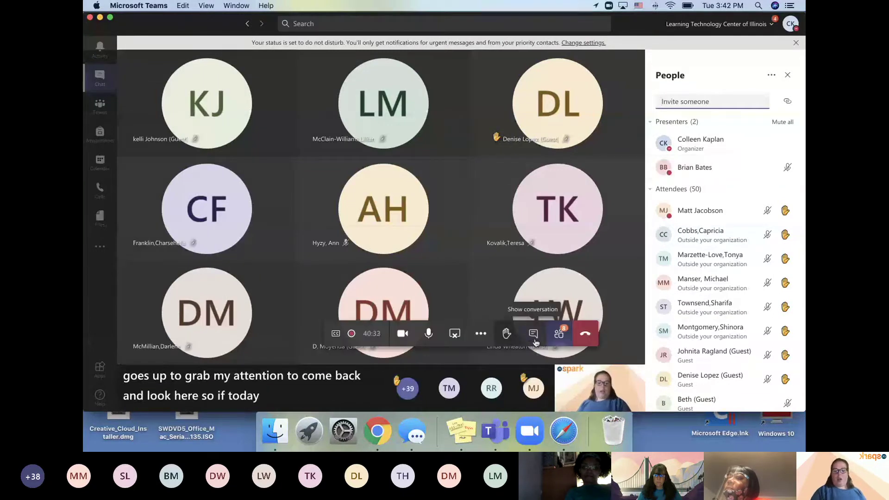
click(535, 342)
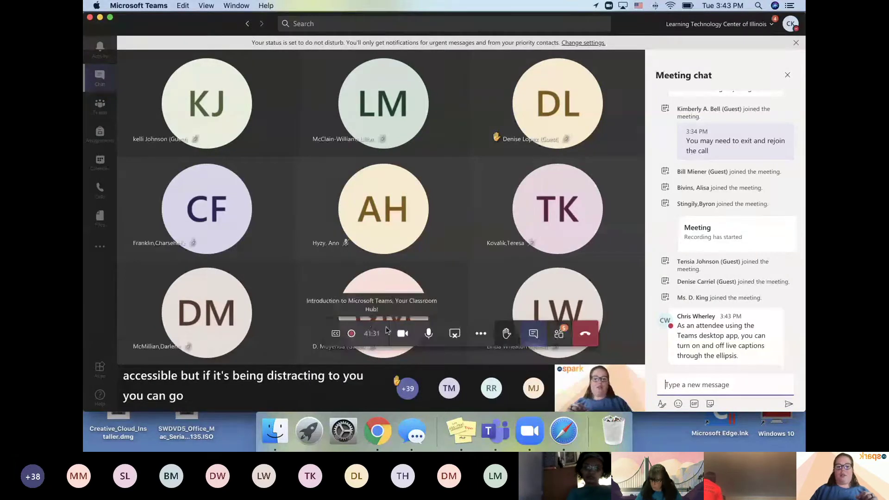
Step: Mute the microphone in the meeting and unmute it again
click(428, 335)
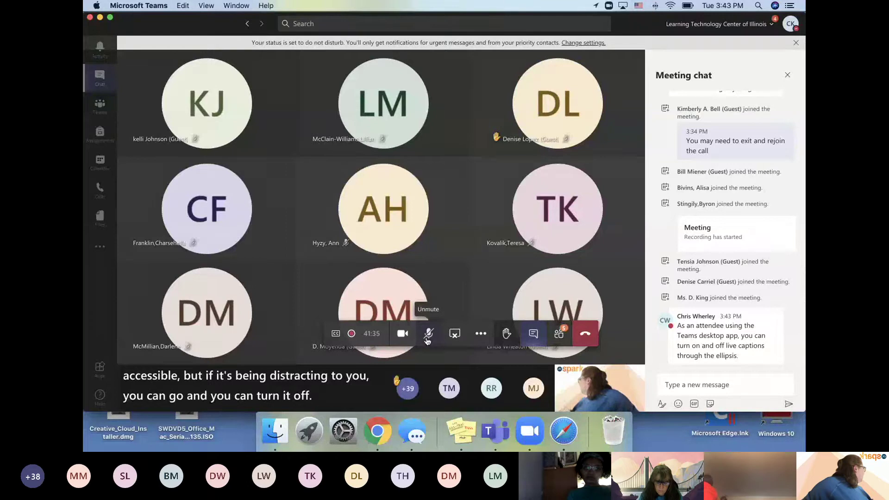
click(428, 341)
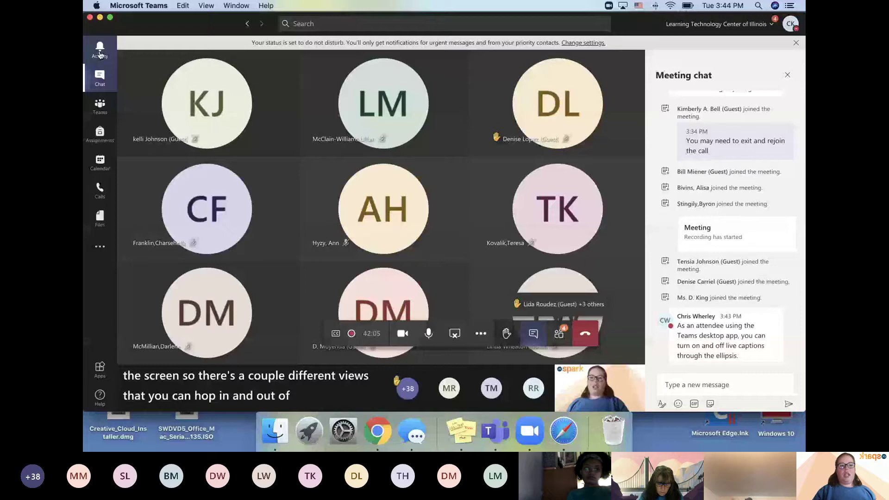
Step: Review the message reactions in the activity feed, and return to the meeting view with its chat shown
click(176, 176)
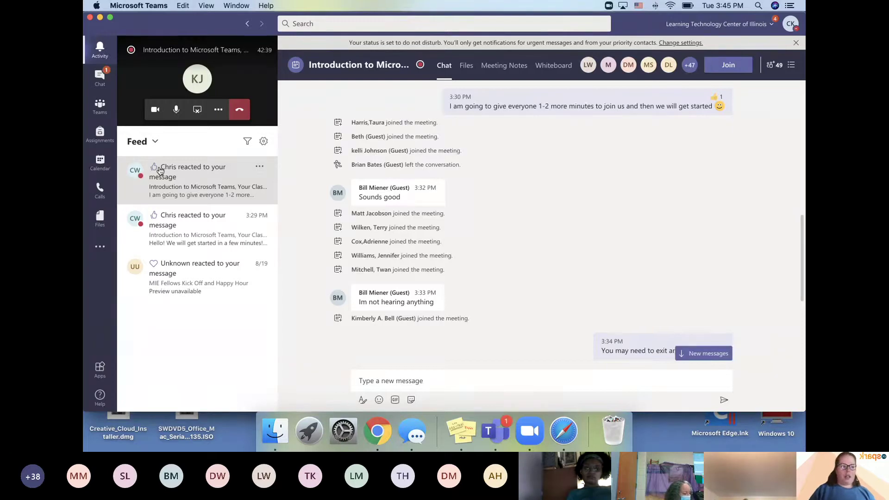
click(175, 77)
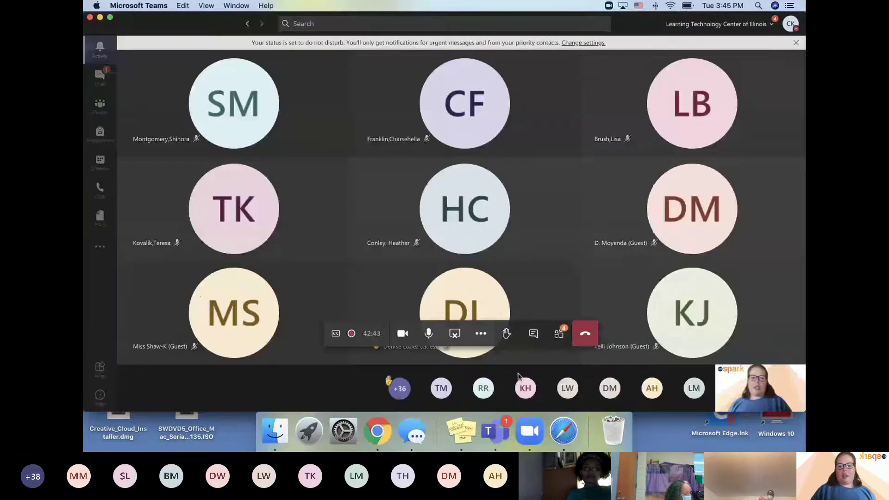
click(533, 334)
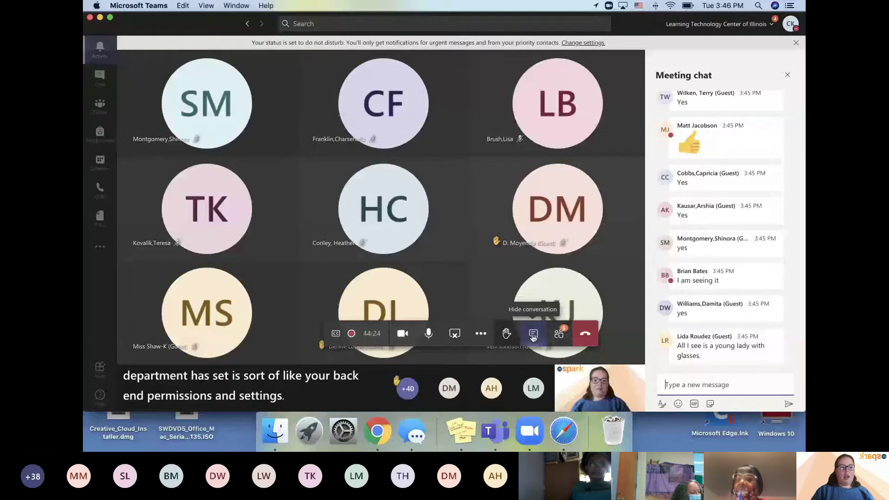
Step: Read the newest messages of the ongoing meeting's conversation in the full chat area
click(98, 78)
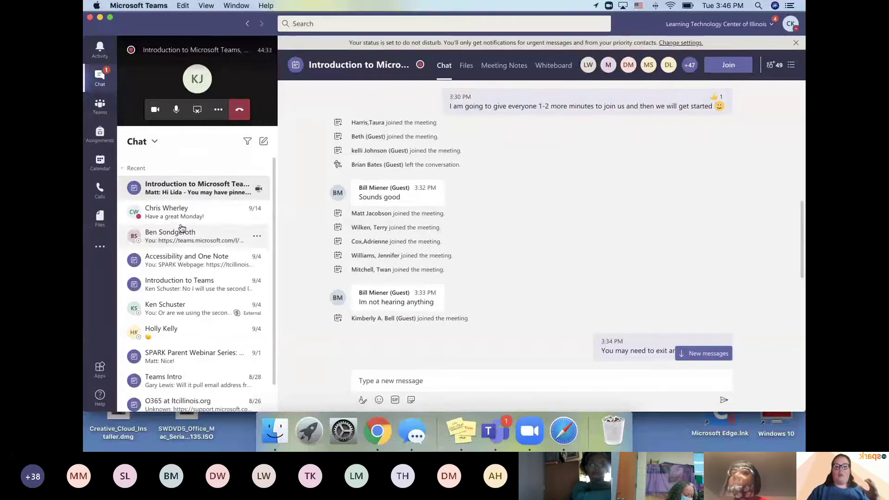
scroll(432, 282, down, 15)
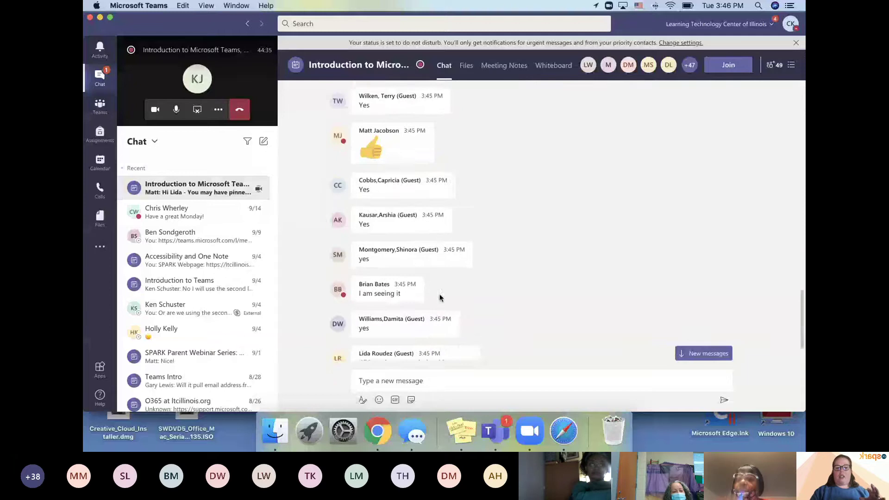
scroll(440, 296, down, 2)
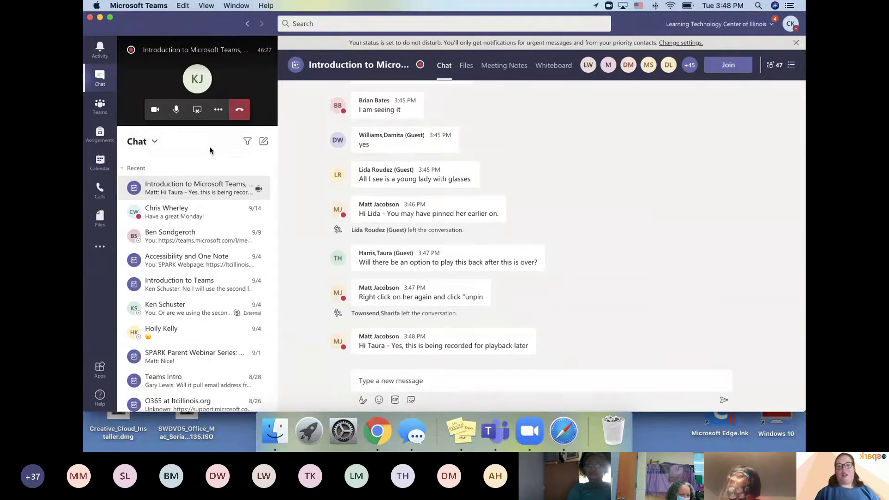
Step: Look through the overview of all teams and the Assignments, Calendar and Calls areas, and return to the meeting's chat
click(98, 115)
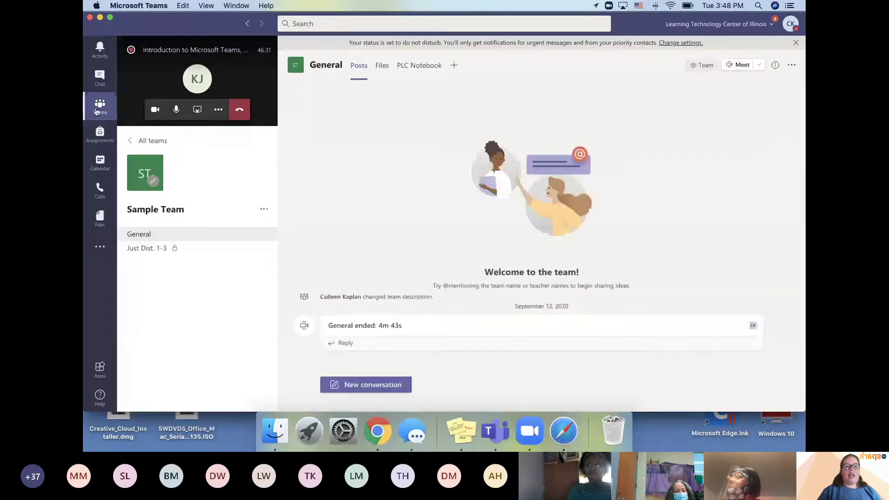
click(96, 112)
drag(239, 98, 686, 308)
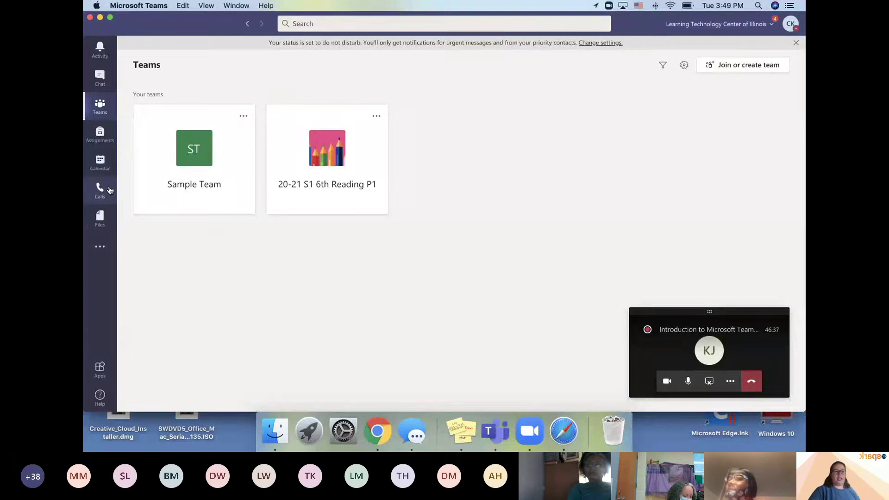
click(99, 136)
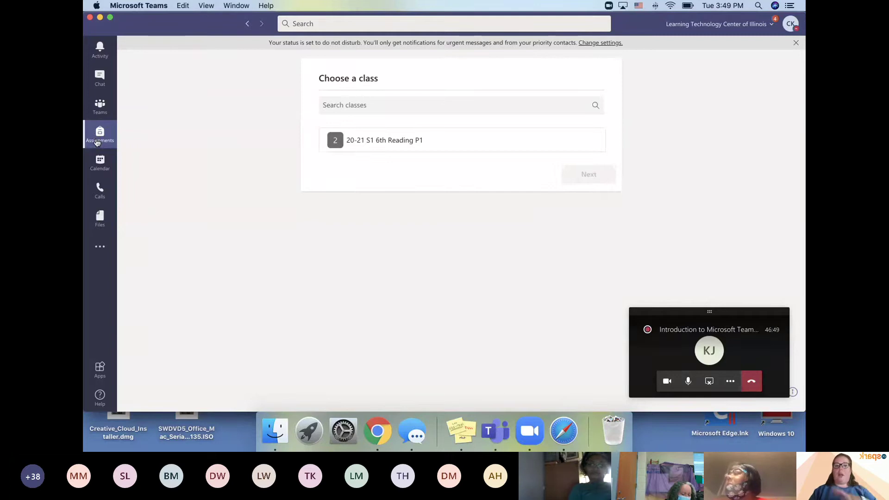
click(100, 164)
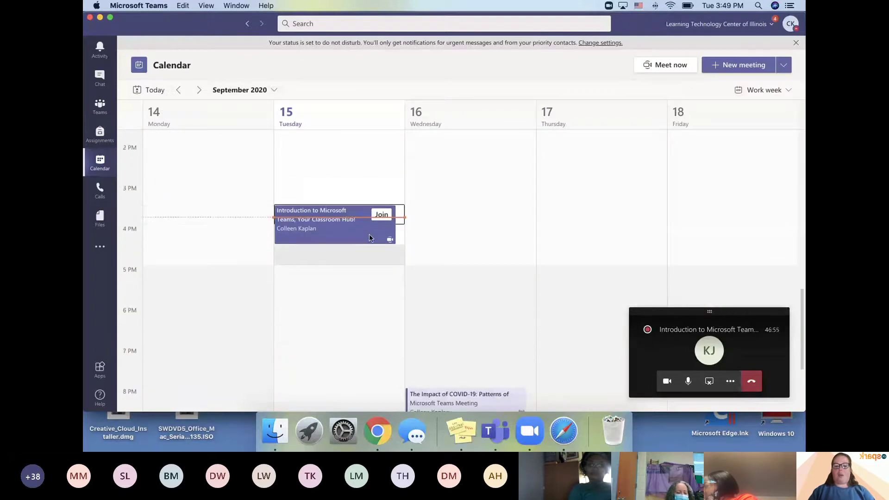
click(100, 190)
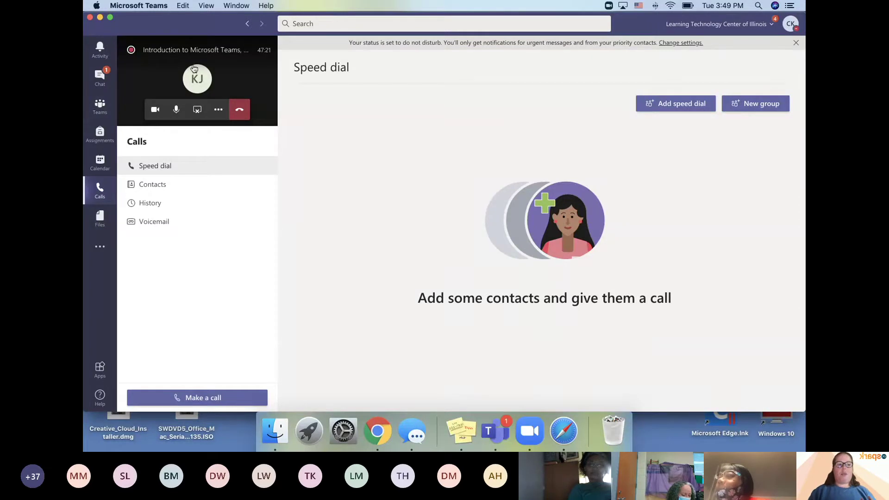
mouse_move(187, 77)
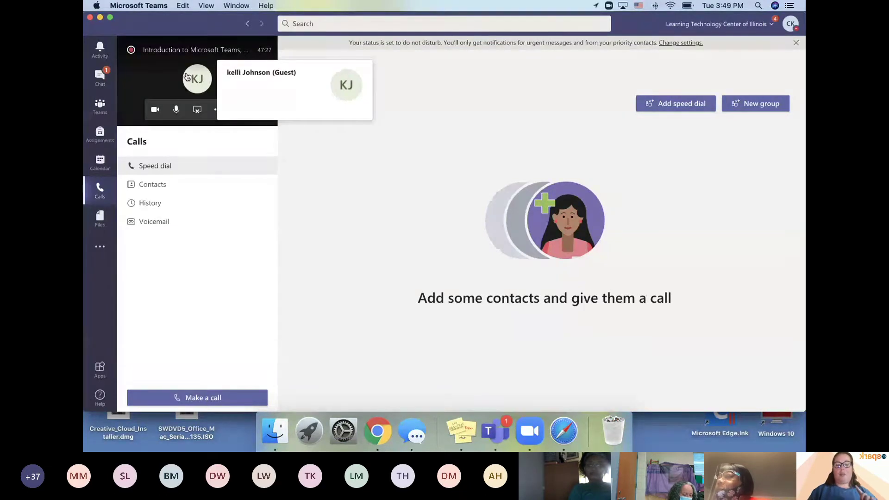
click(110, 81)
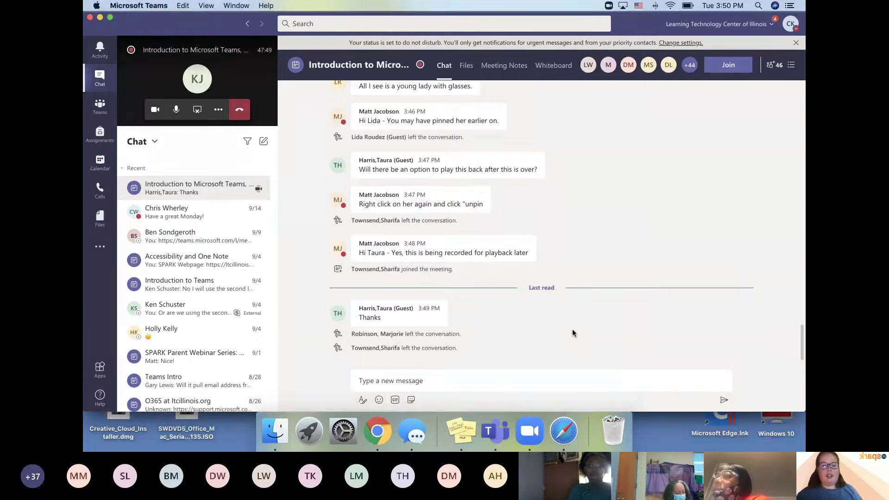
Step: Examine the team types offered when creating a team, and cancel the creation
click(99, 115)
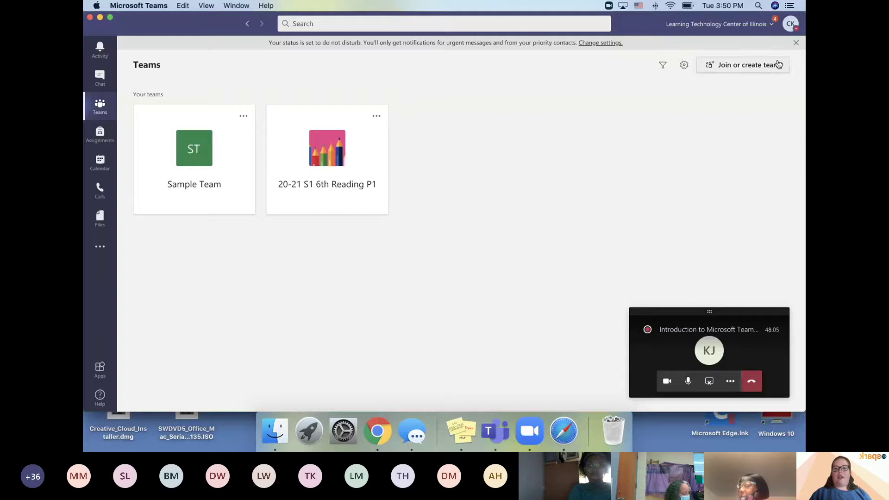
click(738, 65)
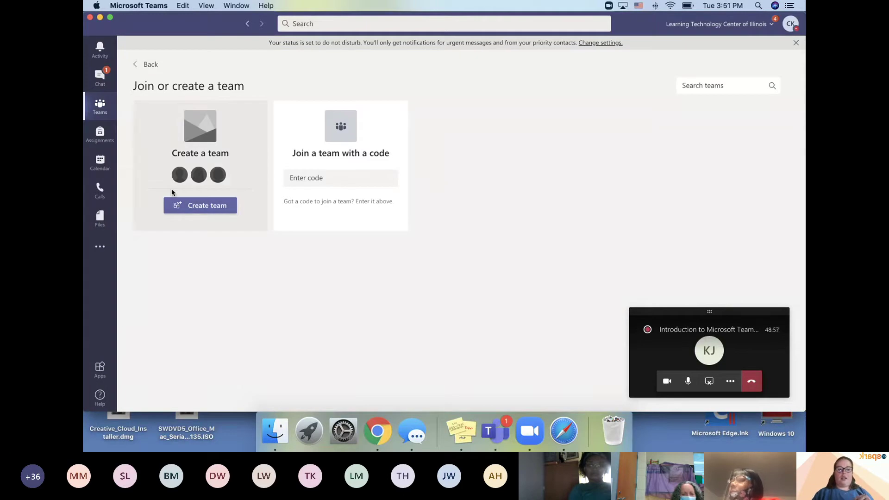
click(190, 212)
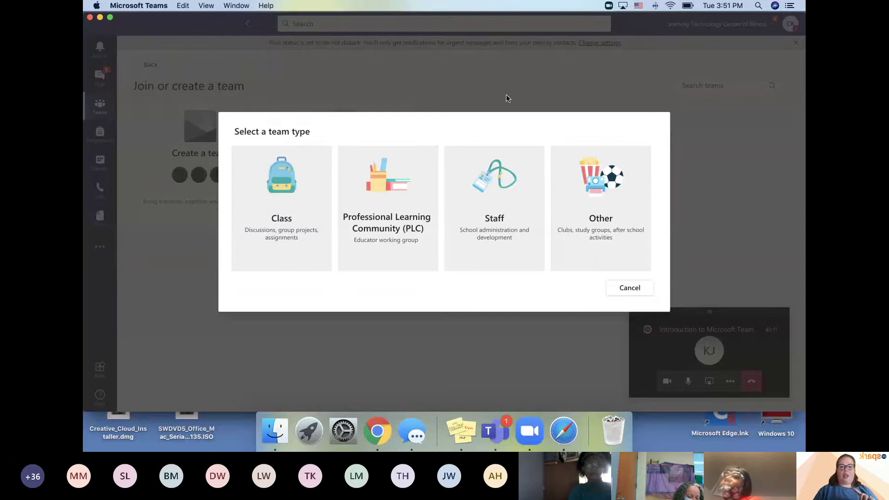
click(628, 288)
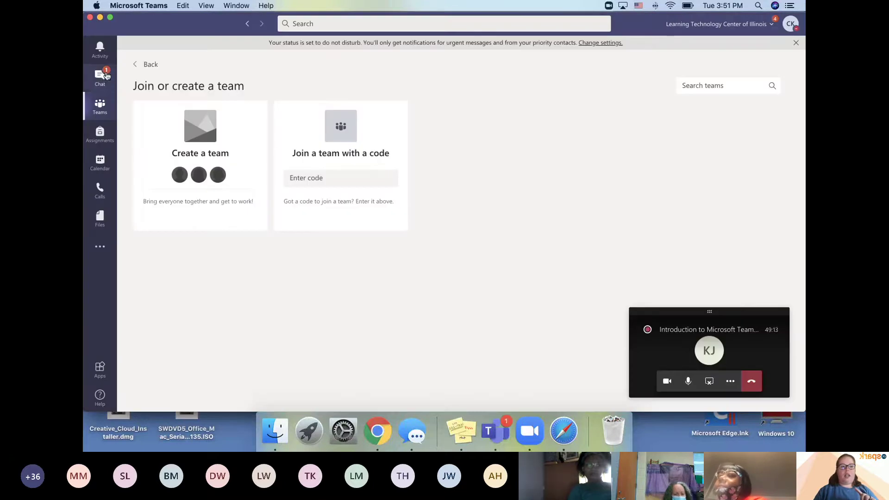
Step: Return to the full meeting view and show its participants
click(101, 78)
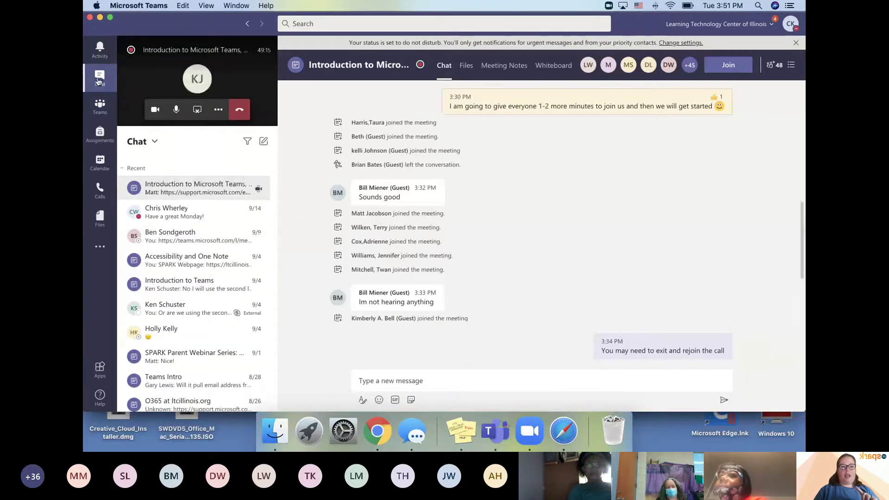
click(170, 83)
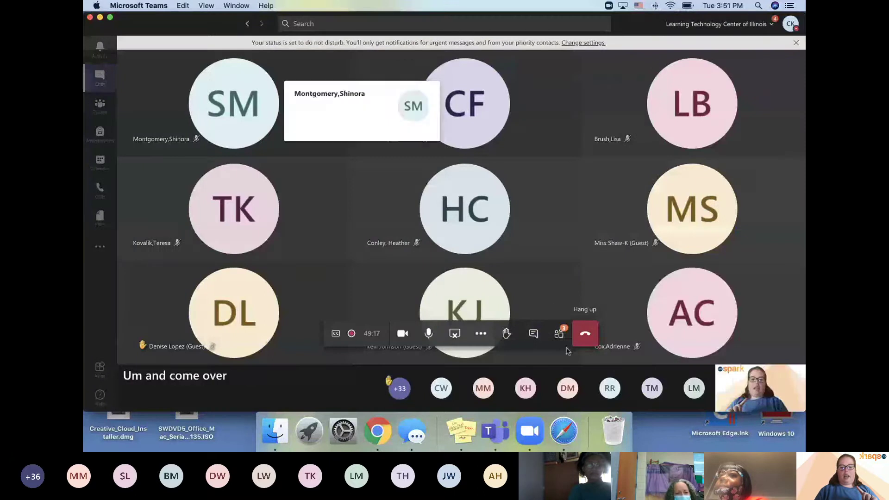
click(559, 333)
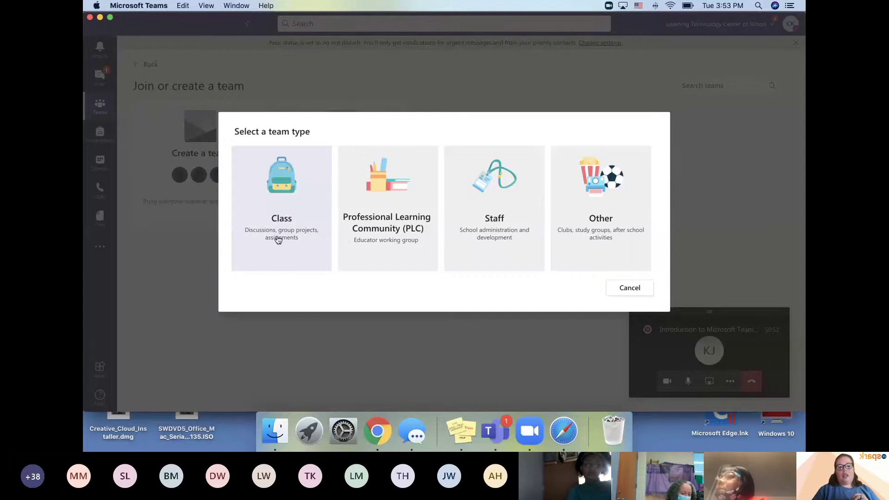
Step: Create a Class team named "20-21 S1 Algebra One P5" without a description
click(278, 238)
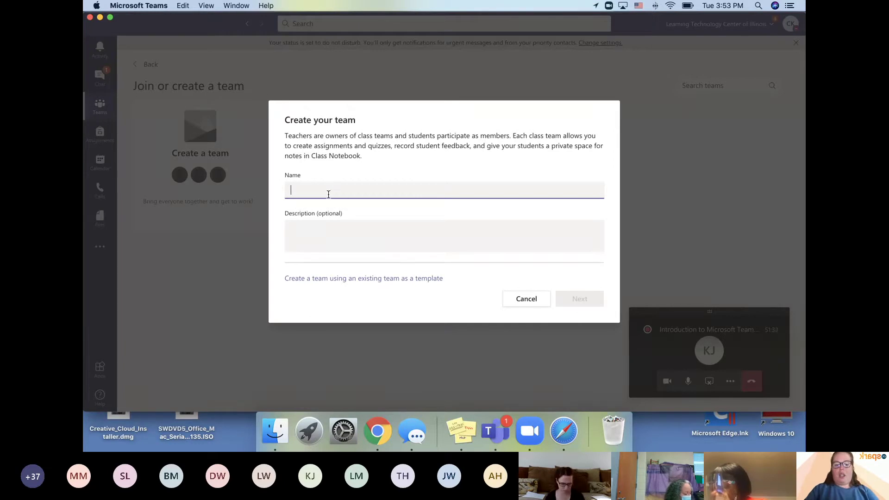
text(20-21)
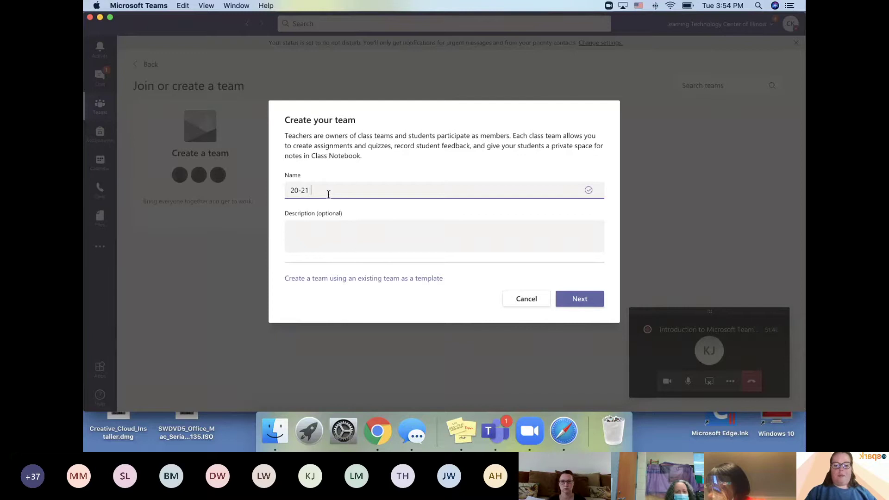
text(S1)
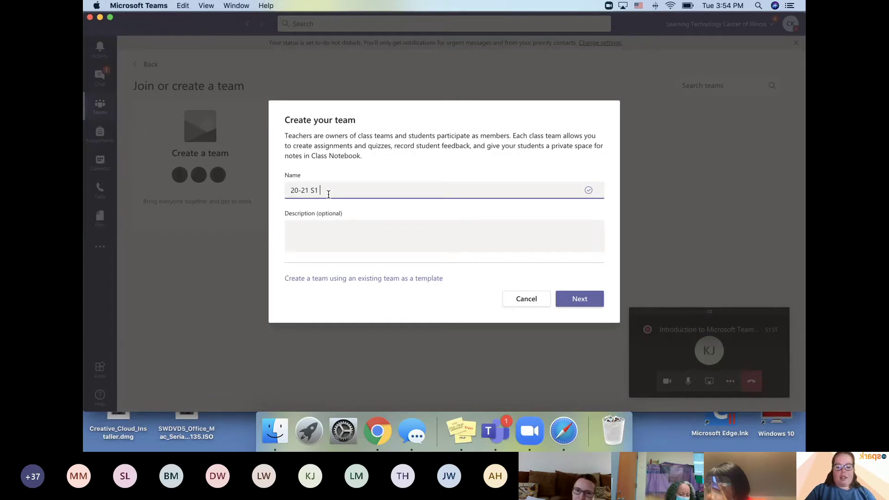
text(Algeb)
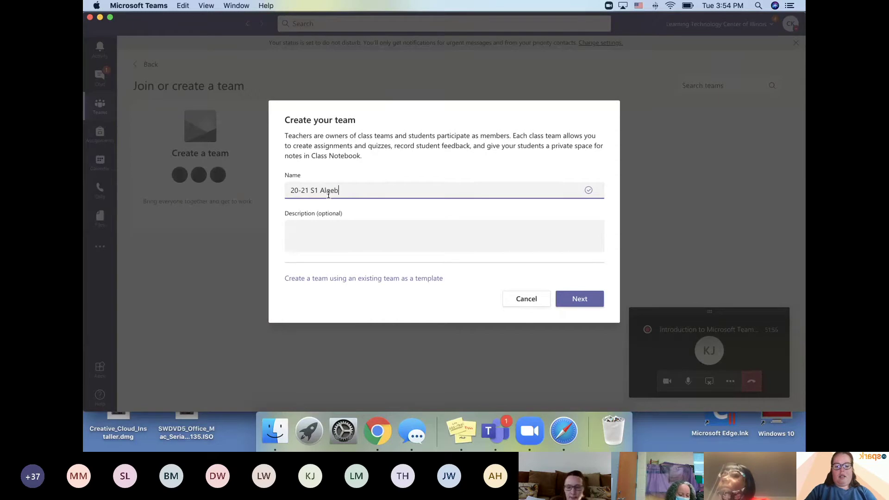
text(ra One)
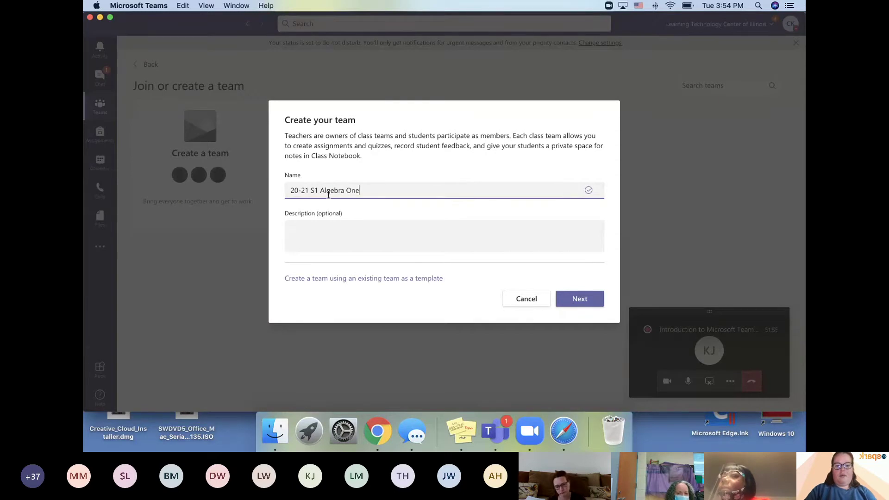
text( P5)
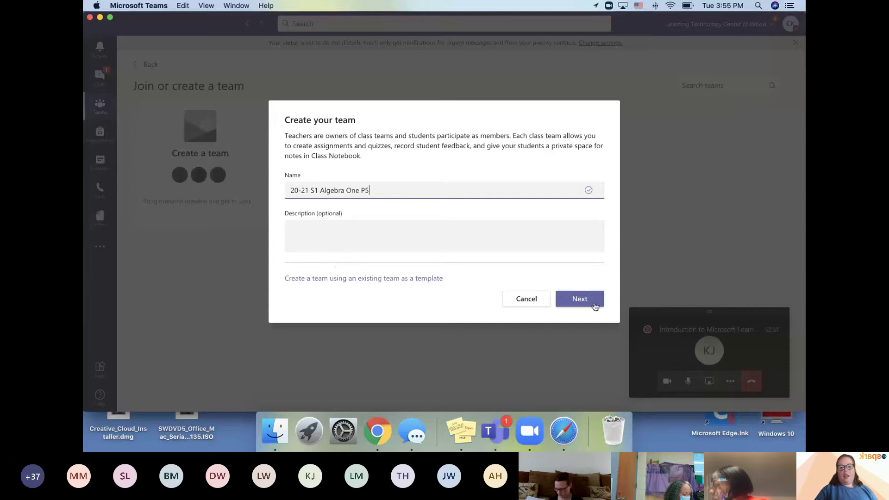
click(578, 302)
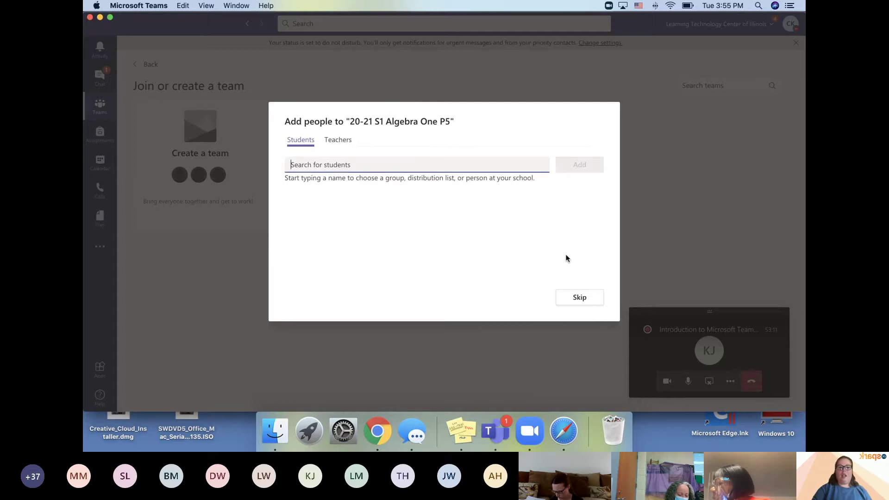
Step: Add the student to the "20-21 S1 Algebra One P5" team and finish adding people
text(matt)
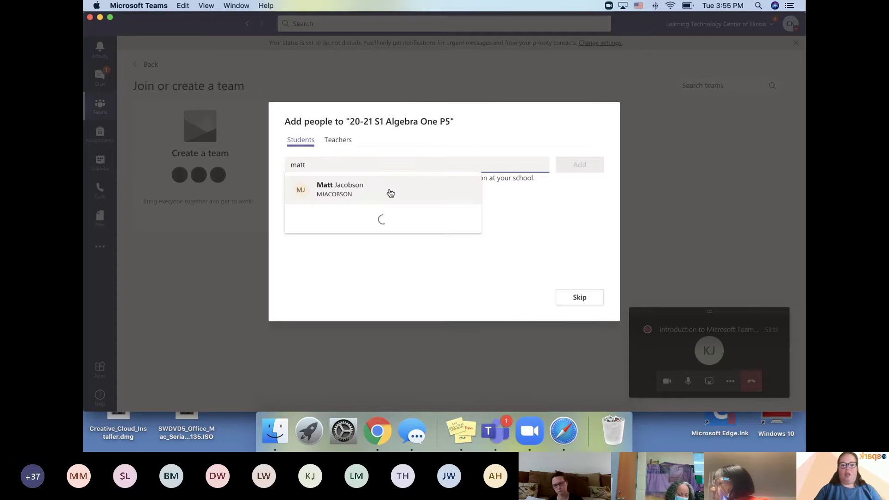
click(390, 194)
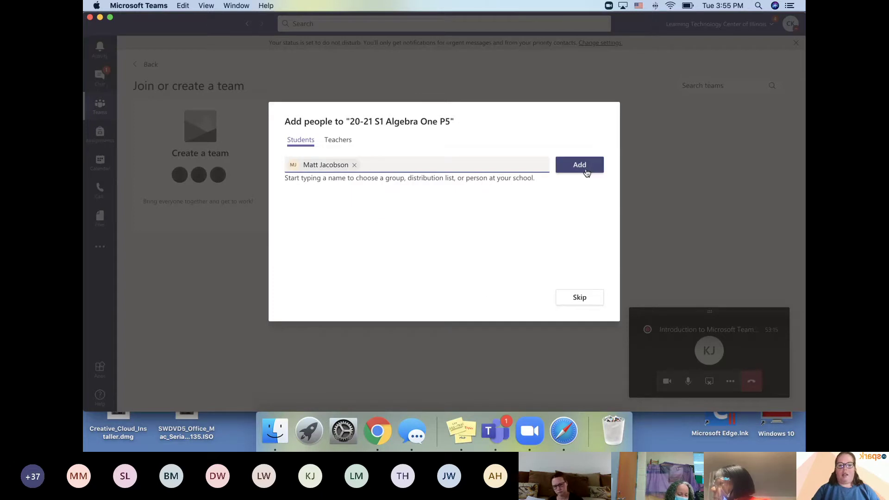
click(339, 140)
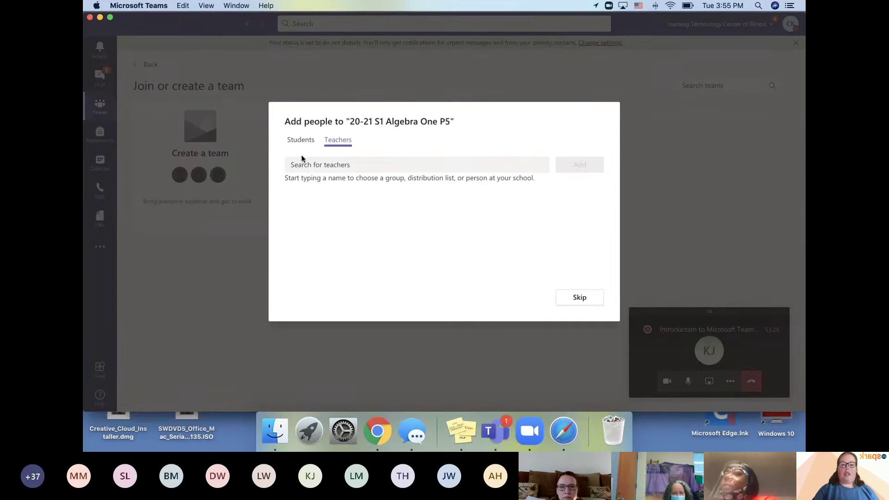
click(299, 141)
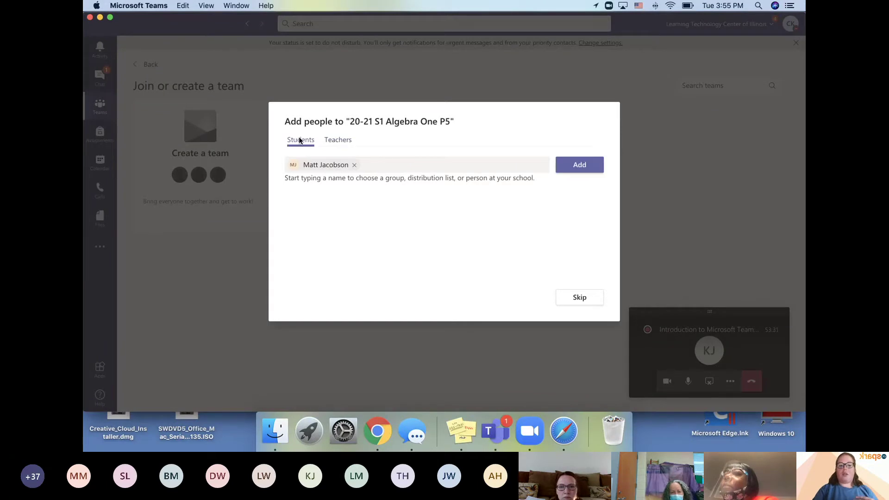
click(581, 167)
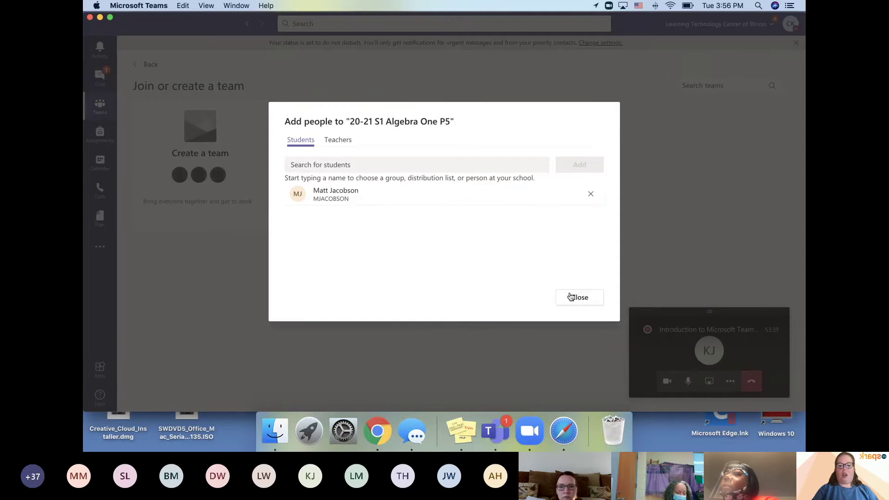
click(576, 305)
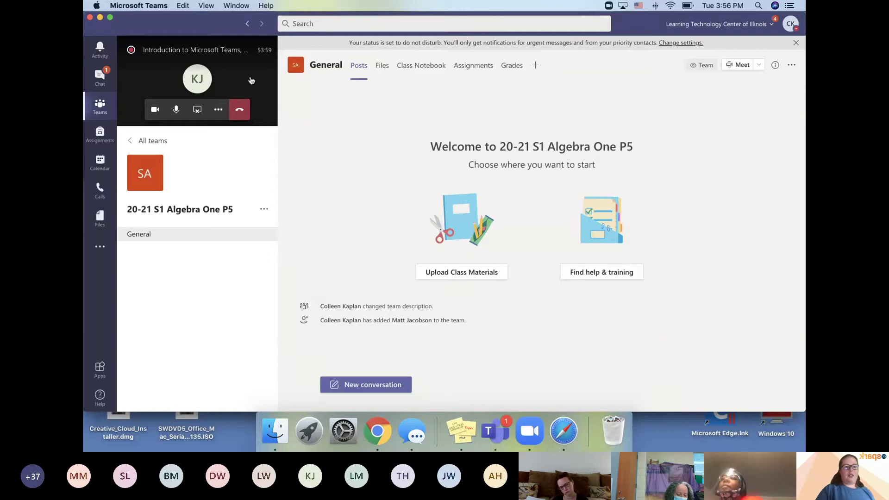
Step: Read the latest messages in the ongoing meeting's chat
click(100, 77)
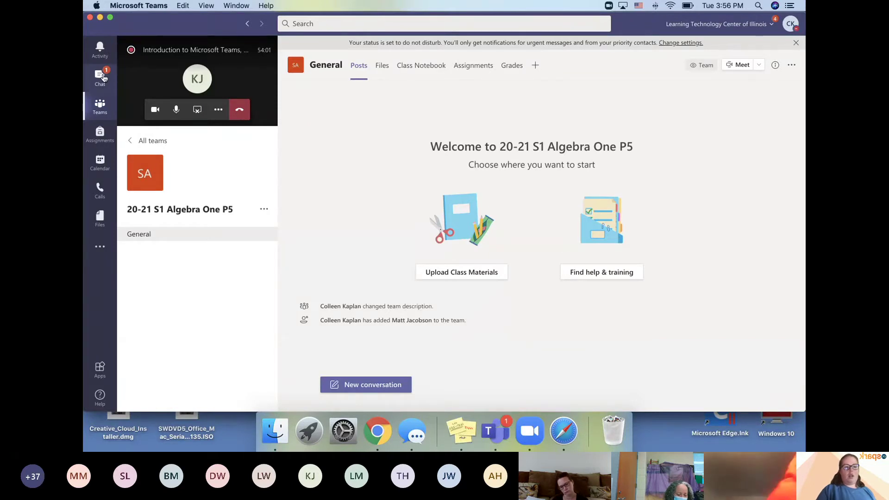
scroll(575, 318, down, 10)
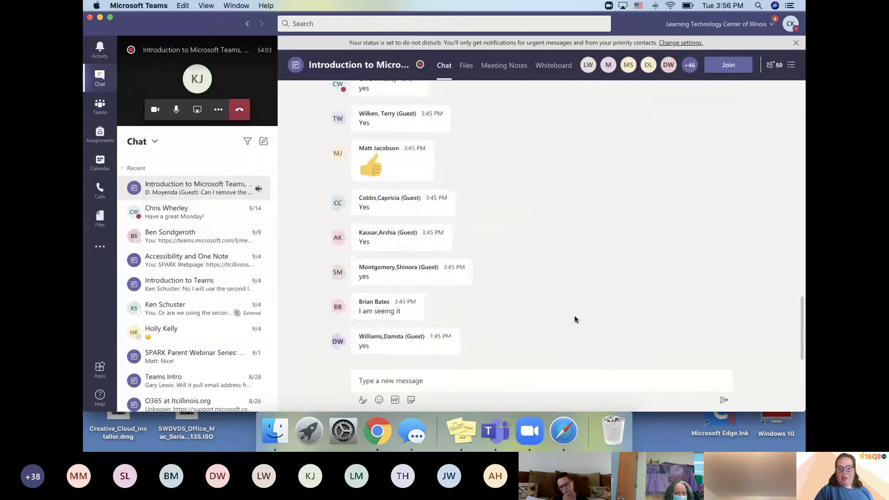
scroll(574, 315, down, 10)
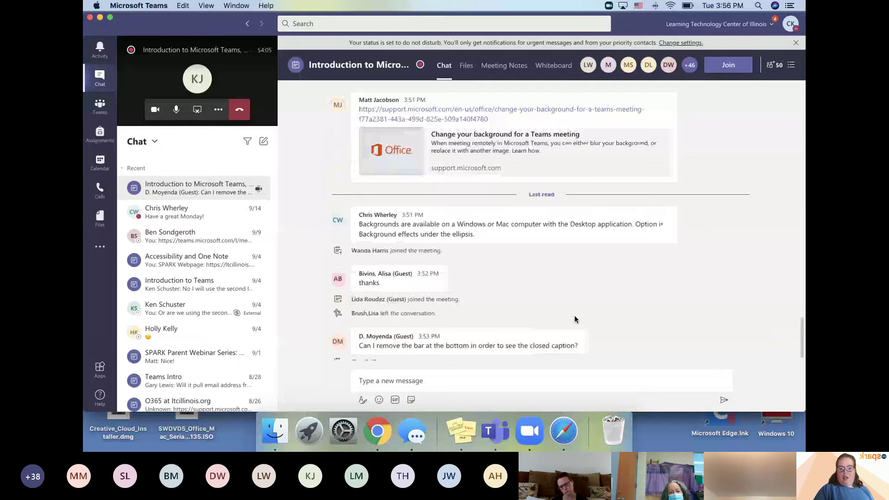
mouse_move(576, 320)
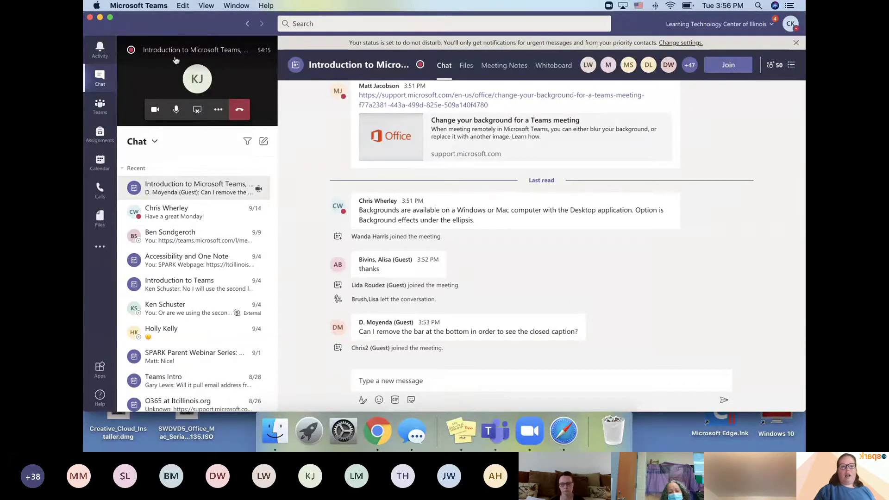
Step: Check the live captions in the full meeting view and return to the Algebra One team
click(202, 71)
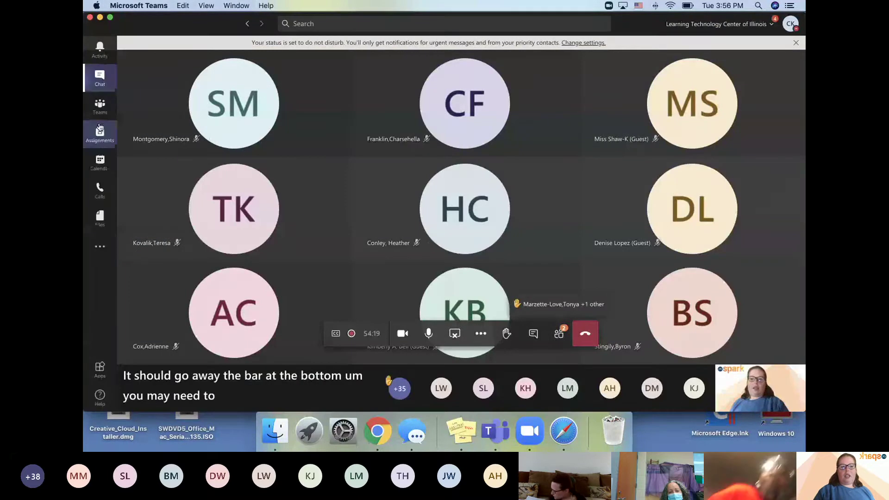
click(100, 106)
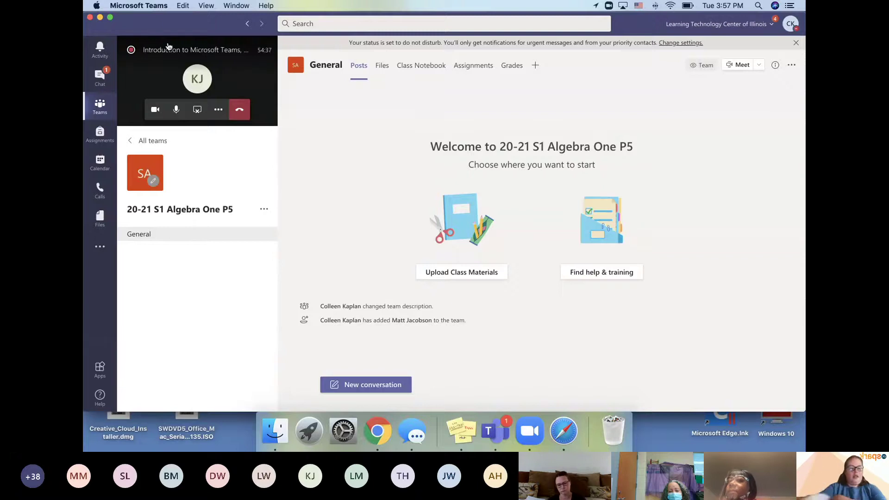
click(212, 86)
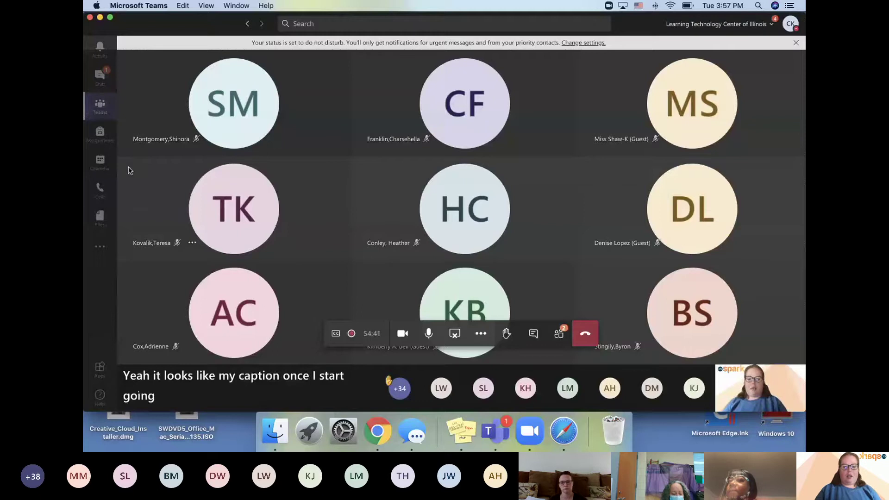
click(99, 112)
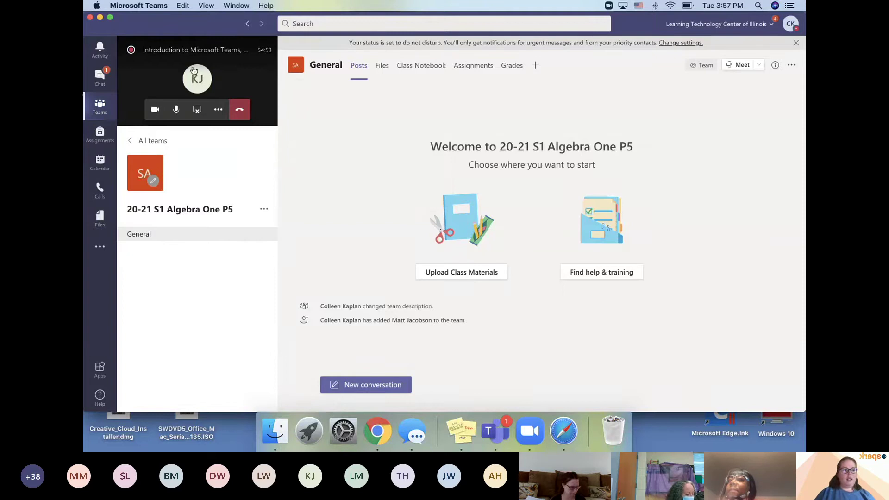
Step: Copy the join link from the calendar details of the "Introduction to Microsoft Teams, Your Classroom Hub!" meeting
mouse_move(163, 82)
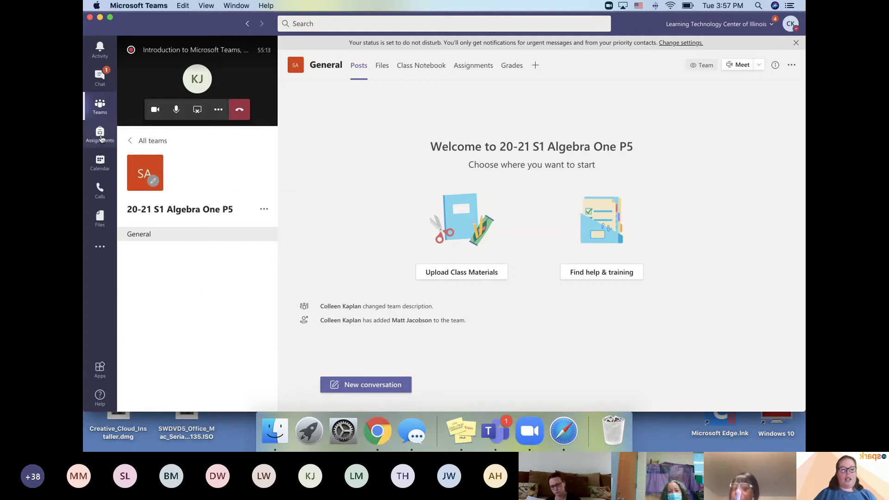
click(100, 162)
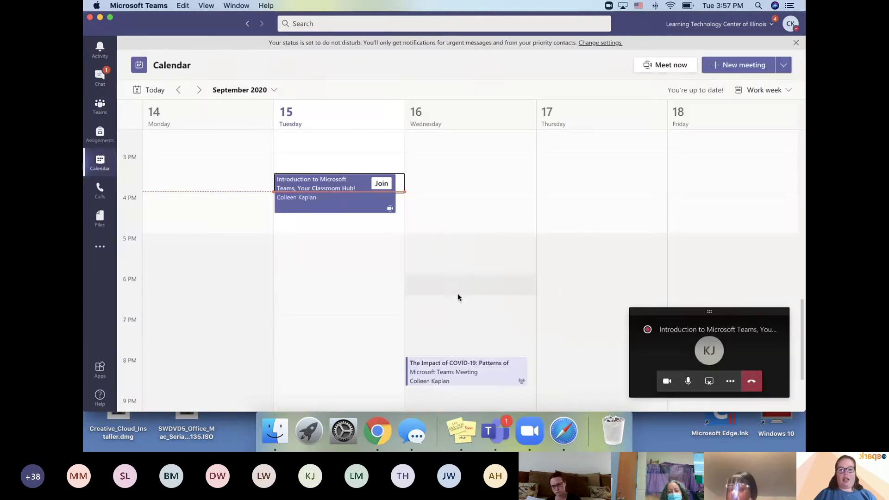
click(340, 197)
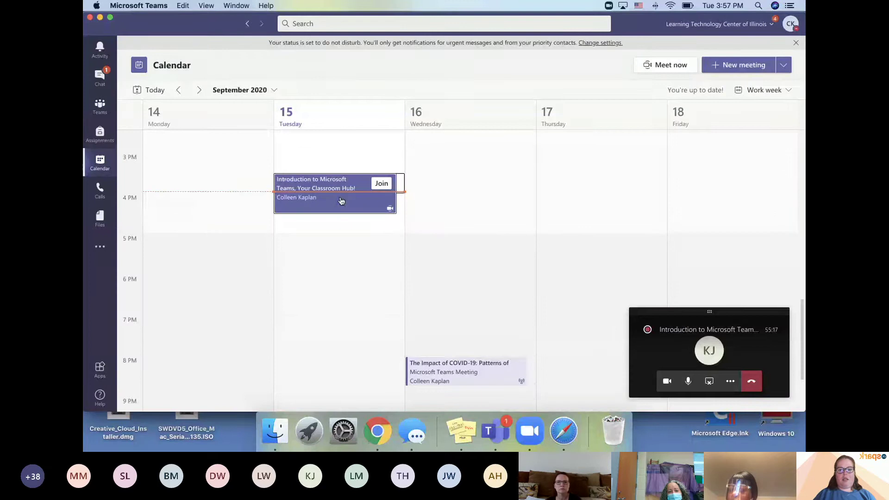
scroll(201, 323, down, 5)
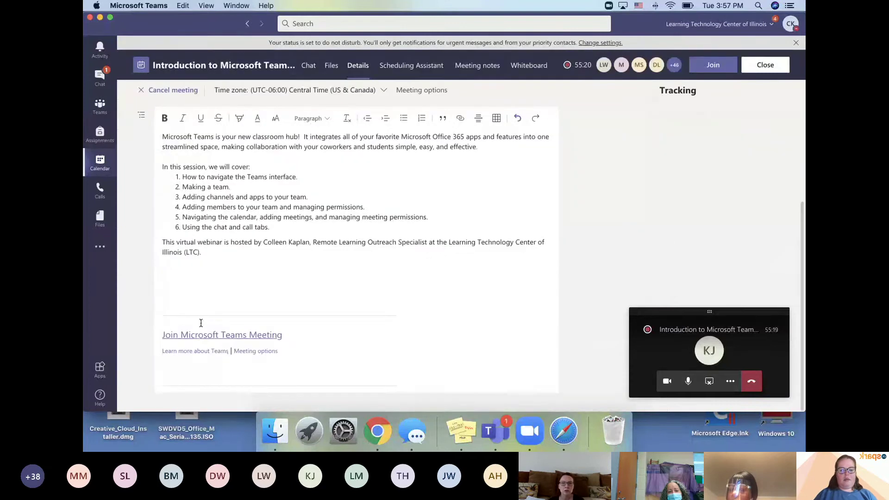
right_click(200, 336)
click(222, 341)
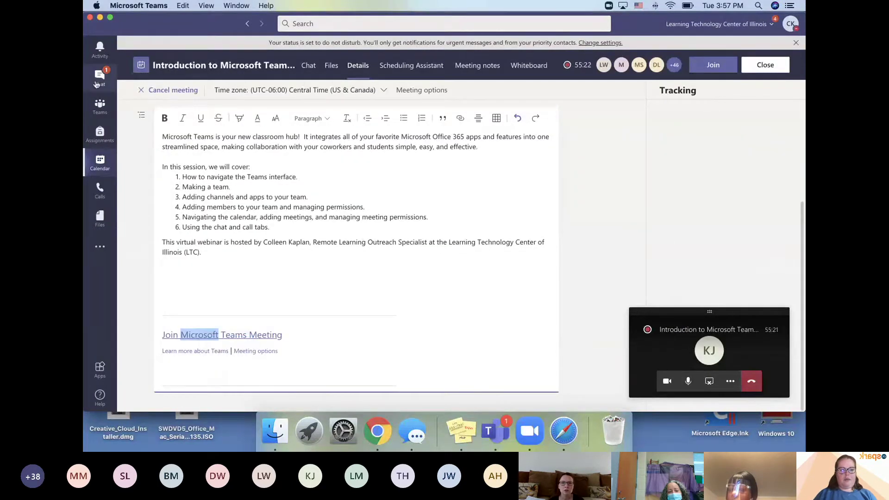
Step: Send the copied meeting join link in the ongoing meeting's chat
click(640, 329)
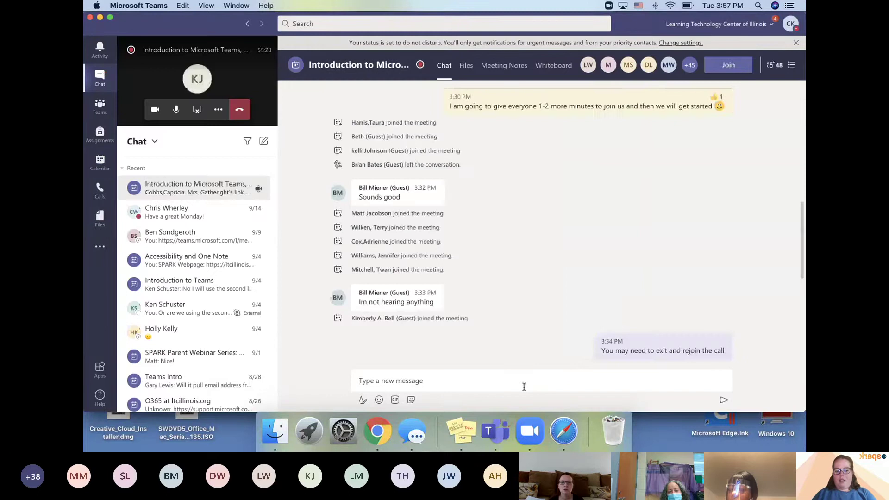
click(505, 381)
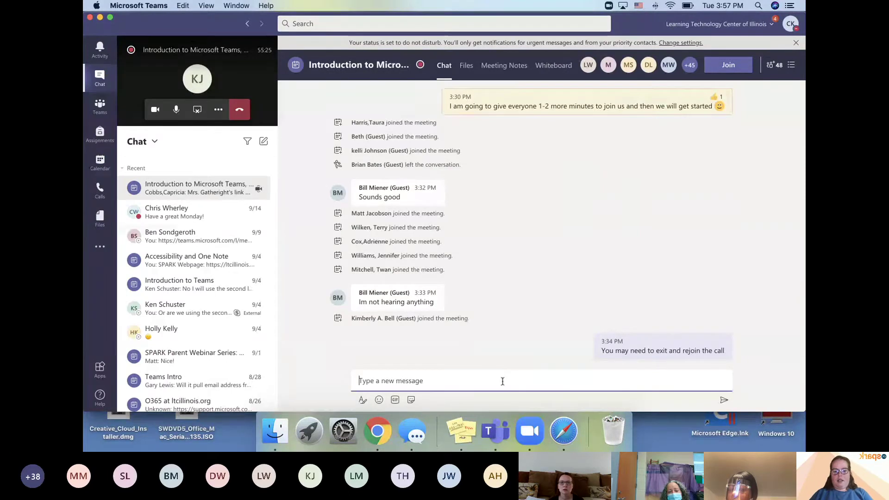
key(super+v)
key(Return)
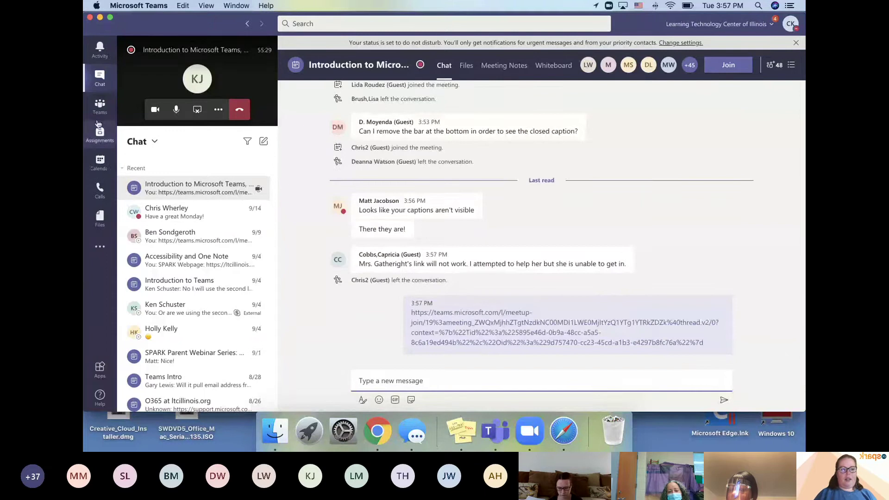
Step: Post "Hello, please introduce yourself below." as a new conversation in the Algebra One team's General channel
click(98, 107)
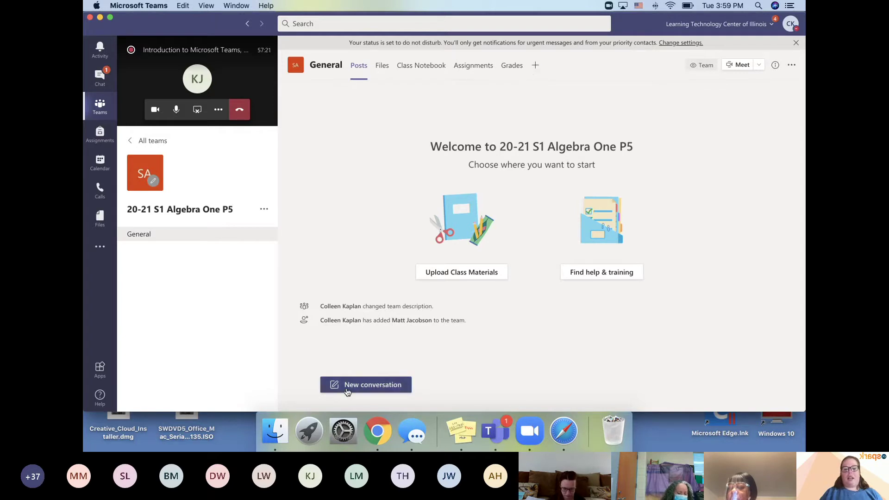
click(368, 391)
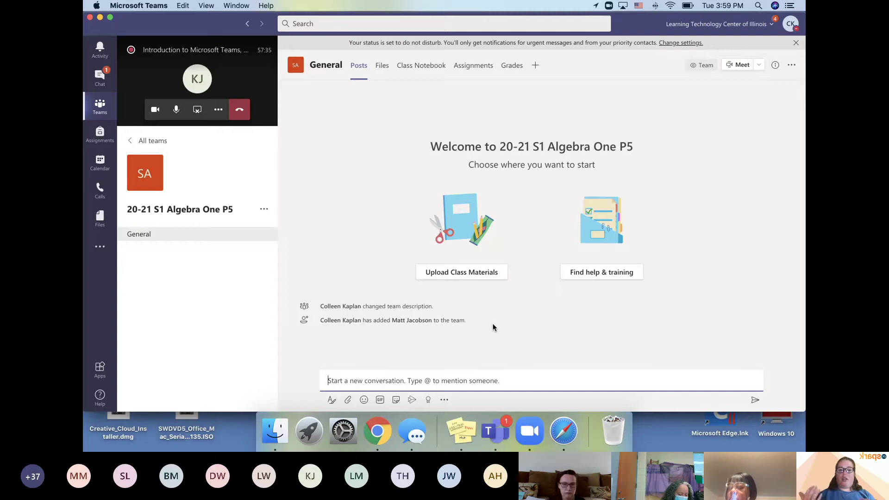
text(He)
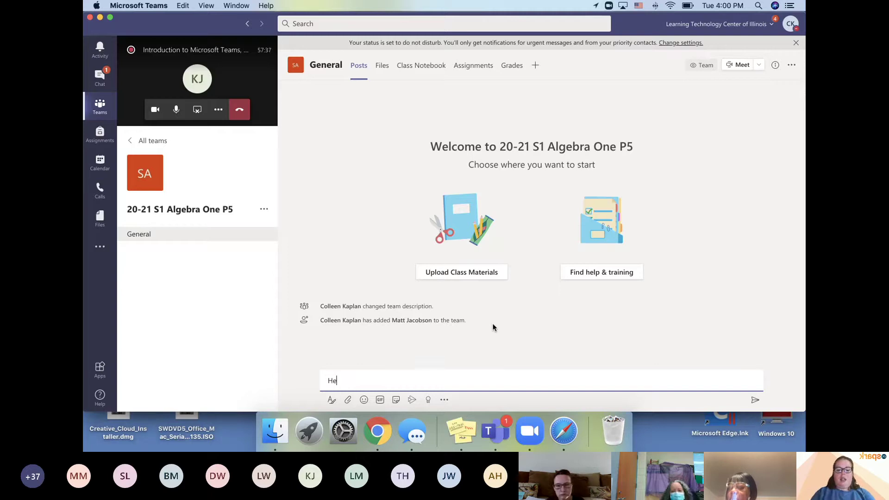
text(llo, p)
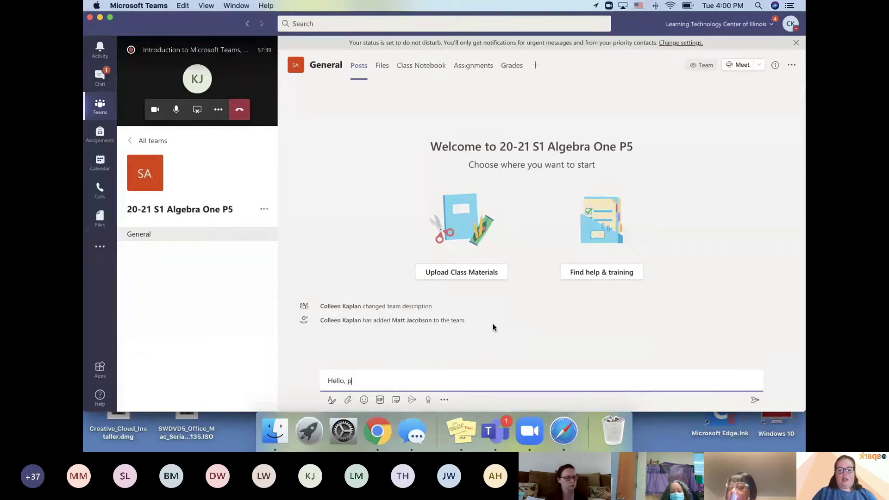
text(lease introduc)
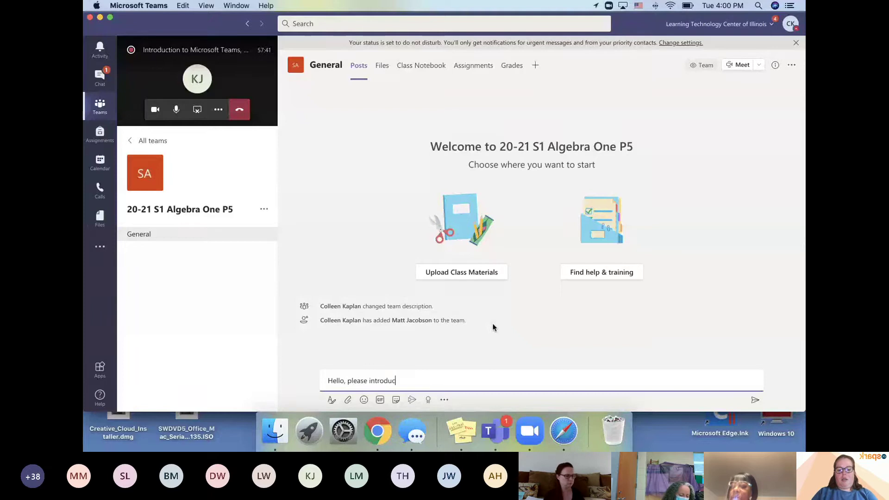
text(e yourself )
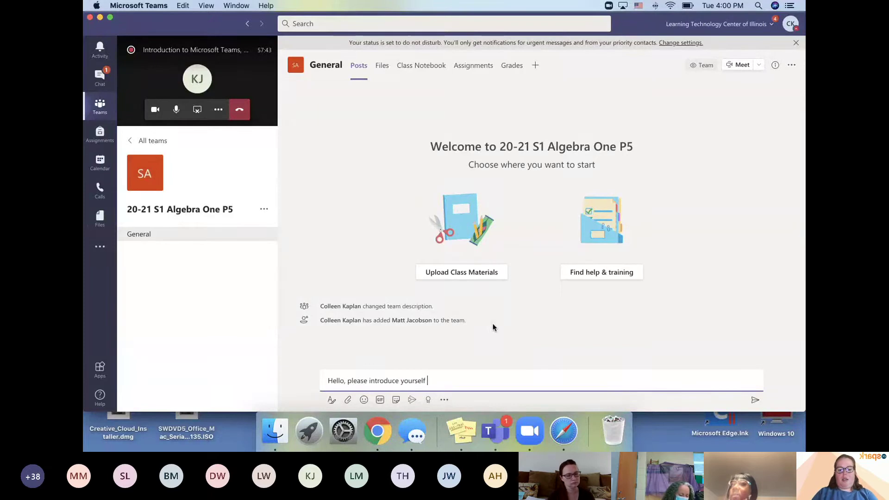
text(below.)
key(Return)
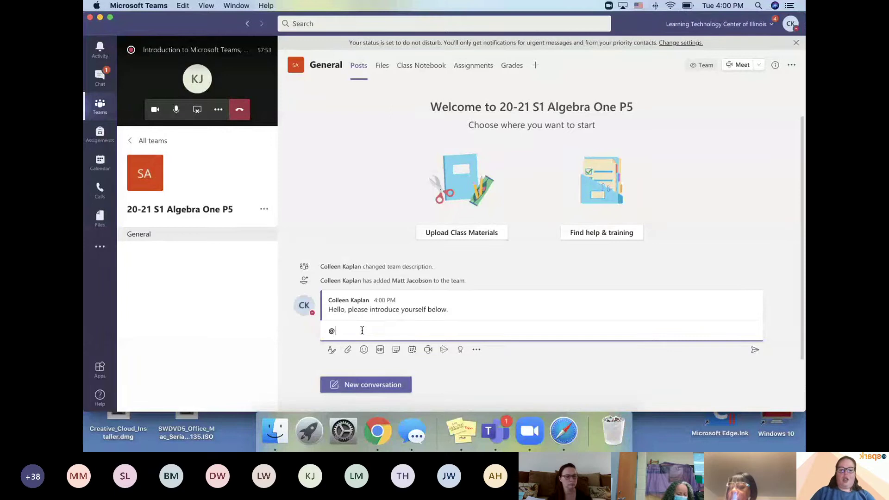
Step: Reply to the post with a mention of the student and "please introduce yourself!", and give the student's answer a thumbs-up
text(matt)
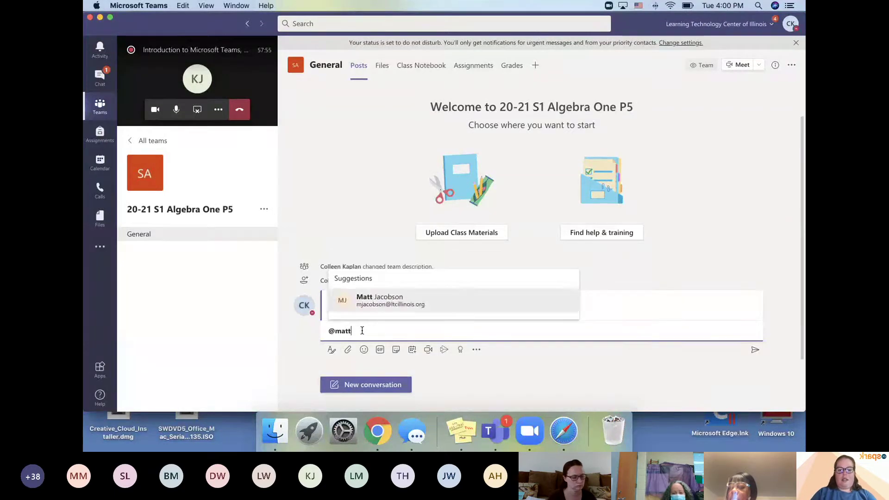
key(Return)
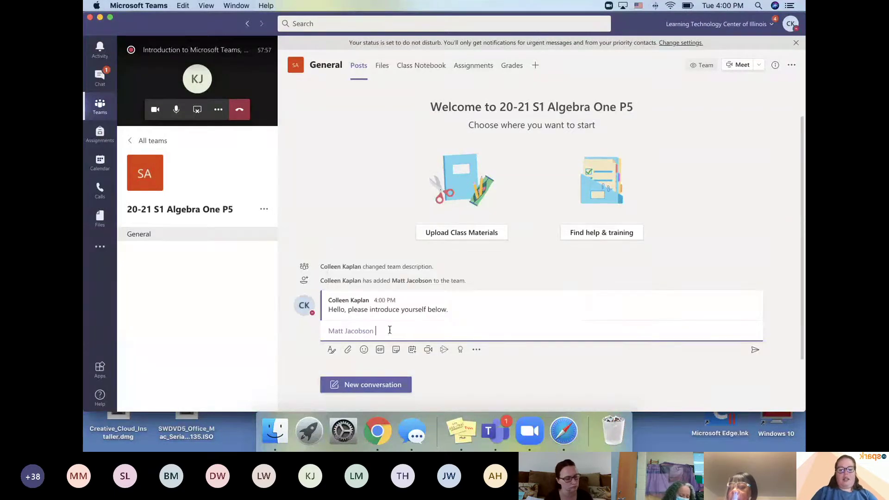
text(please introdu)
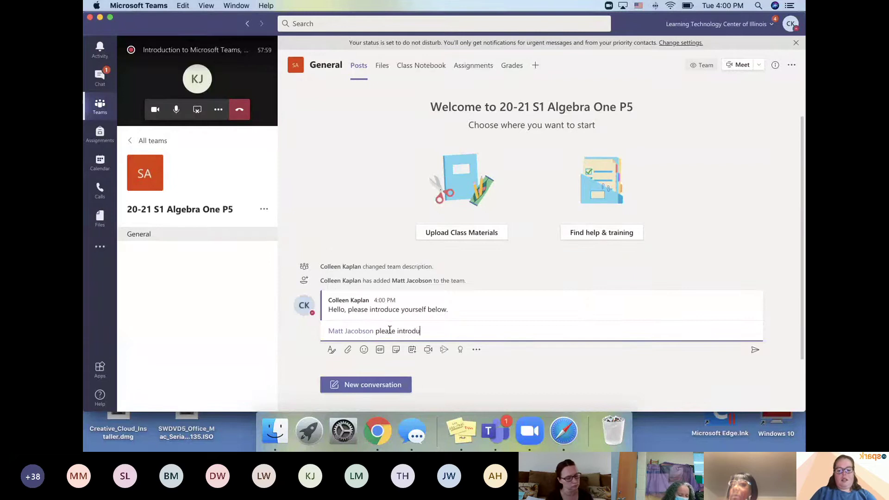
text(ce yourself!)
key(Return)
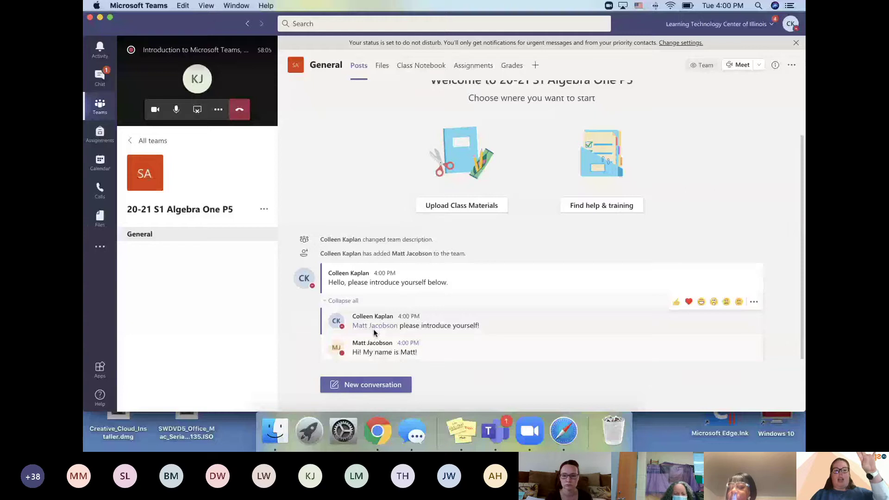
mouse_move(375, 326)
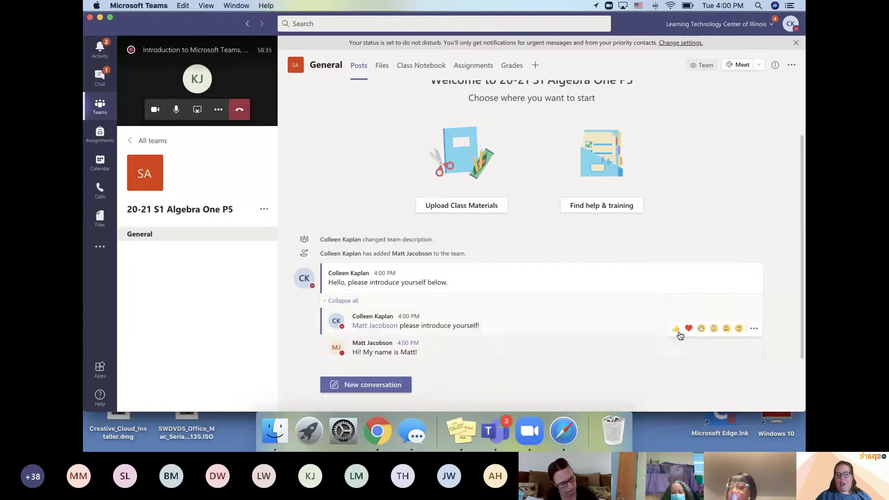
click(675, 327)
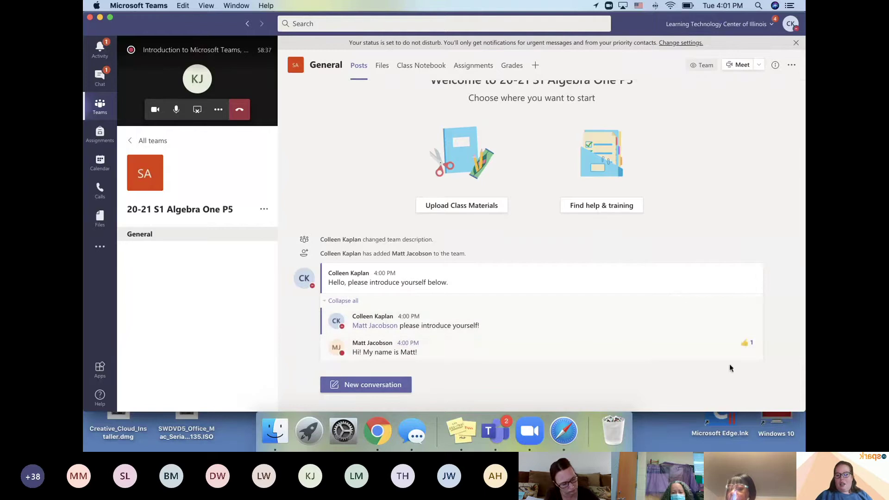
Step: View the Algebra One team's options and open the General channel's management settings
mouse_move(760, 345)
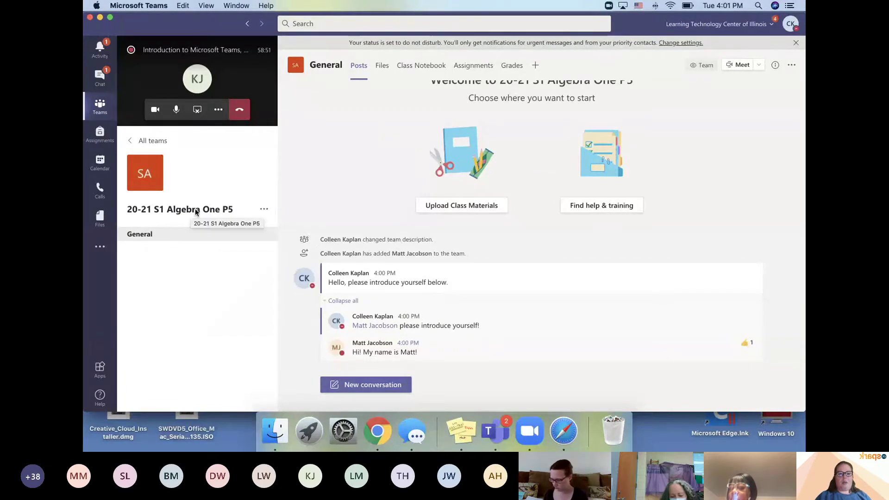
click(264, 210)
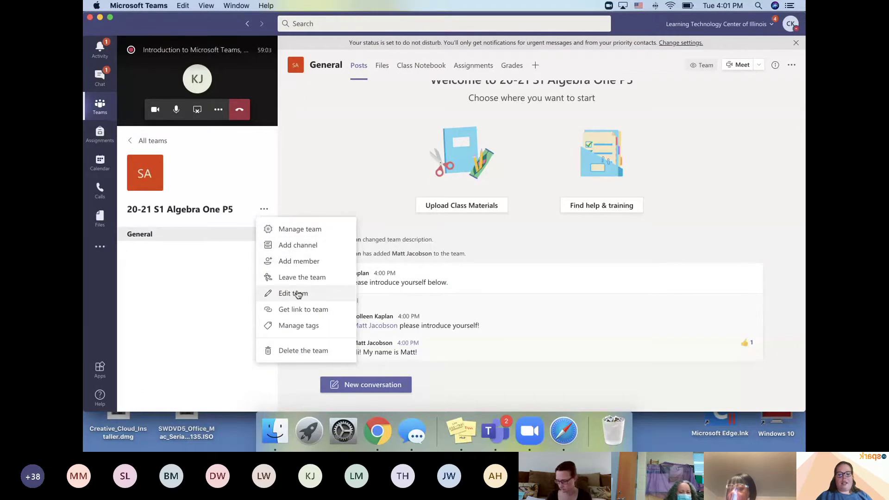
click(793, 68)
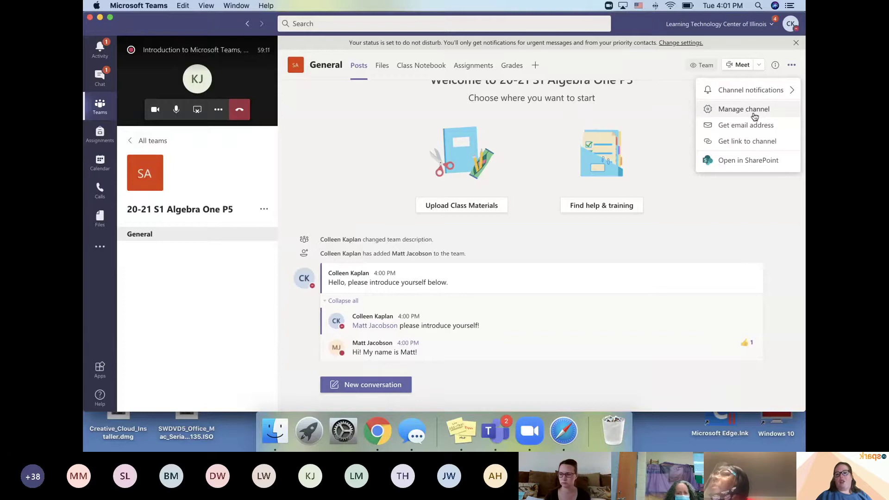
click(744, 109)
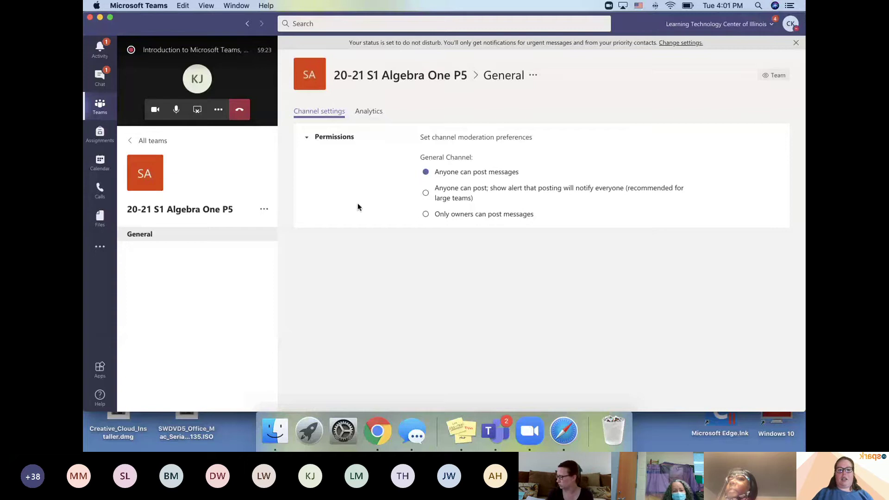
Step: Open the management page of the Algebra One team and expand its list of members and guests
click(263, 212)
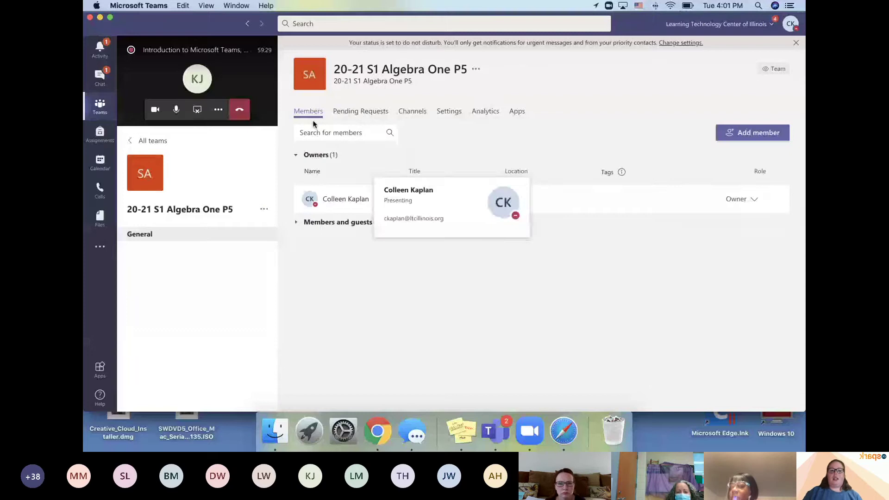
click(297, 222)
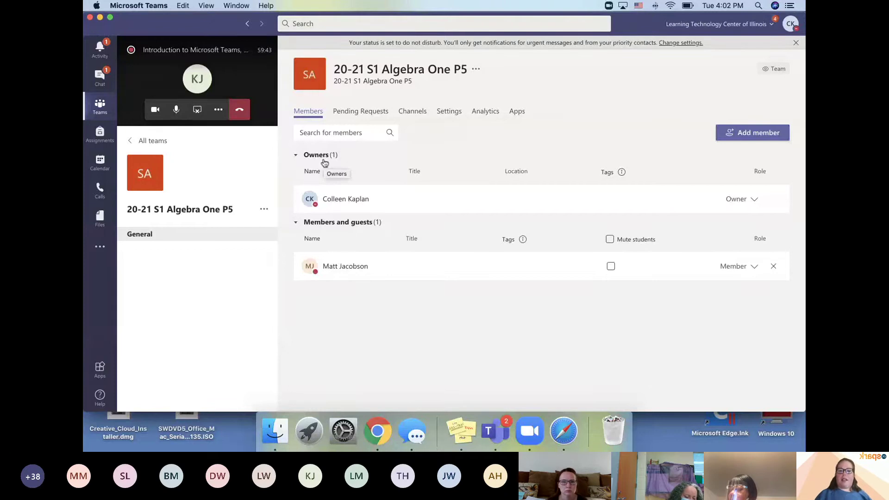
click(333, 133)
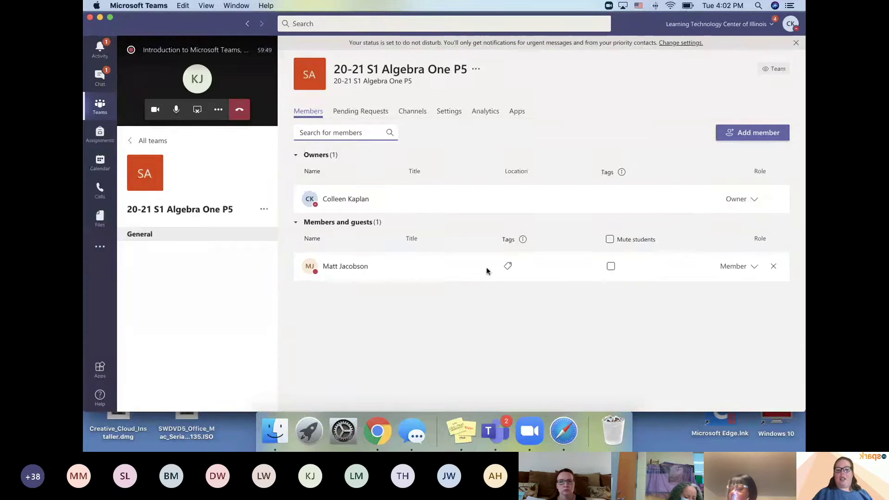
Step: Mute the student and unmute them again, and view the role choices for that member
click(611, 267)
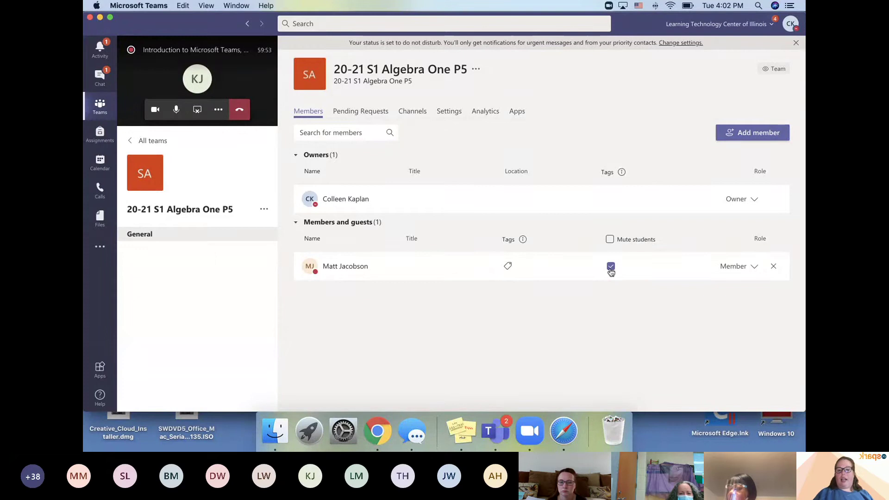
click(611, 268)
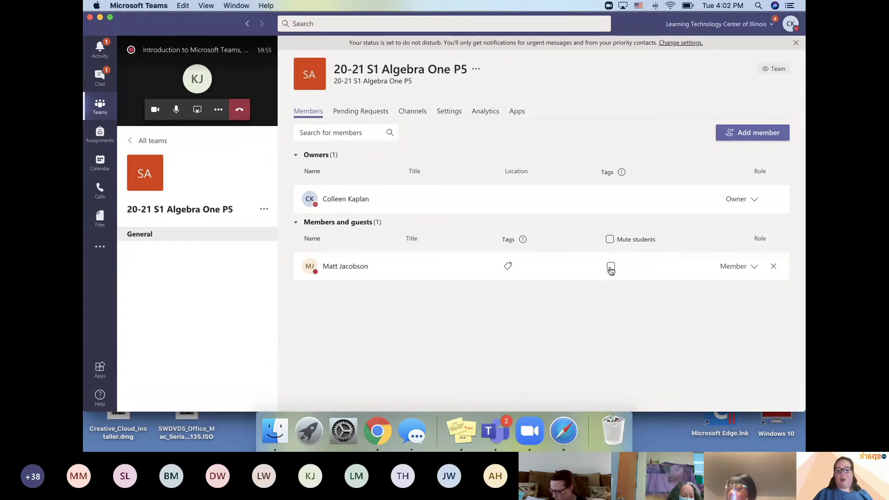
click(754, 267)
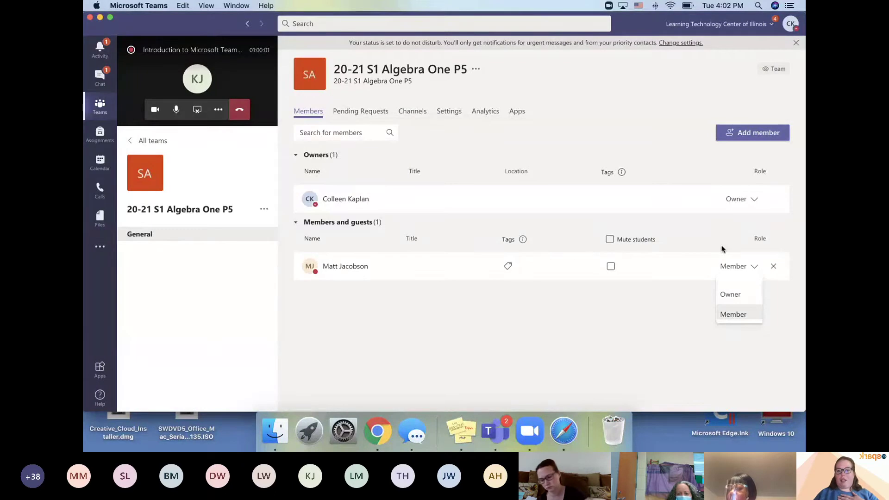
click(781, 283)
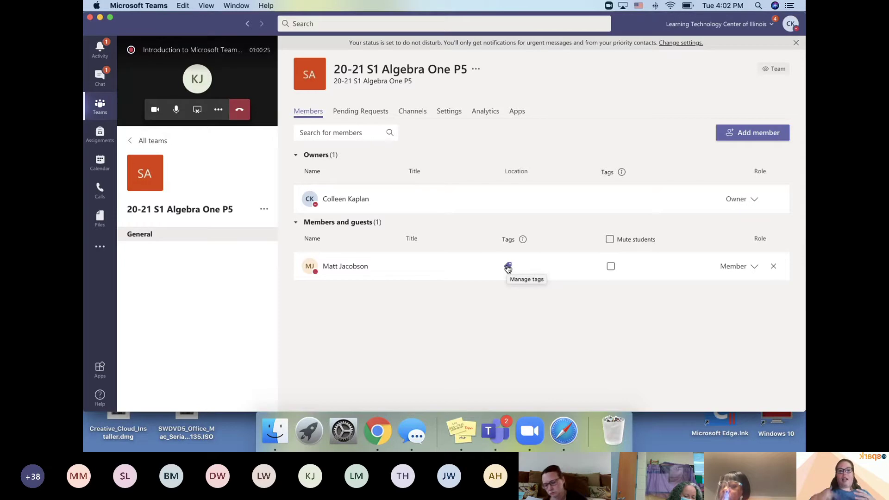
Step: View the form for adding members, the team's pending requests and its channel list
click(764, 139)
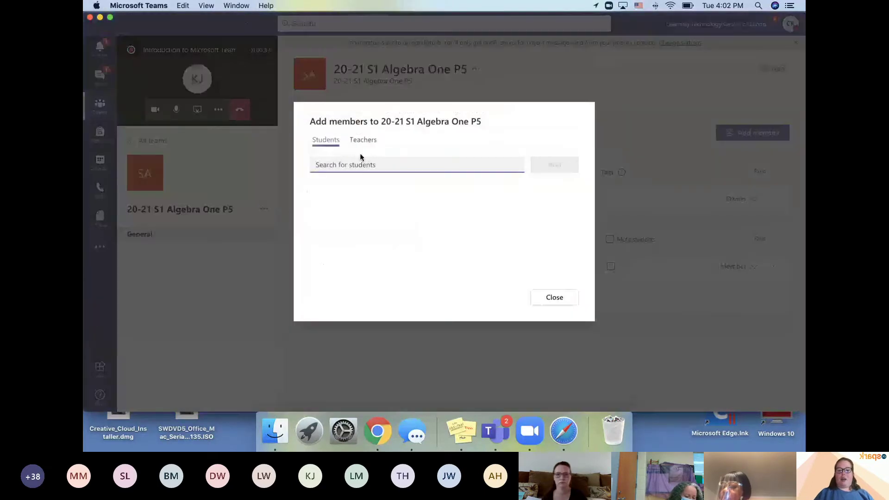
click(542, 303)
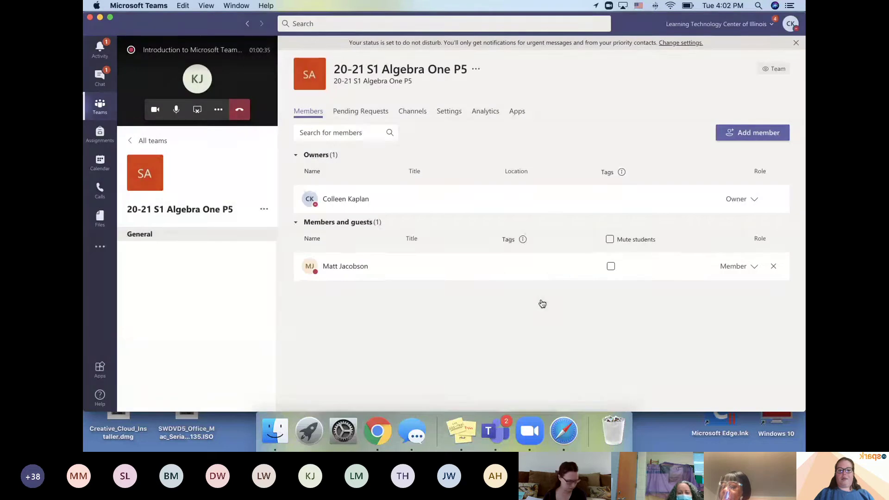
click(361, 112)
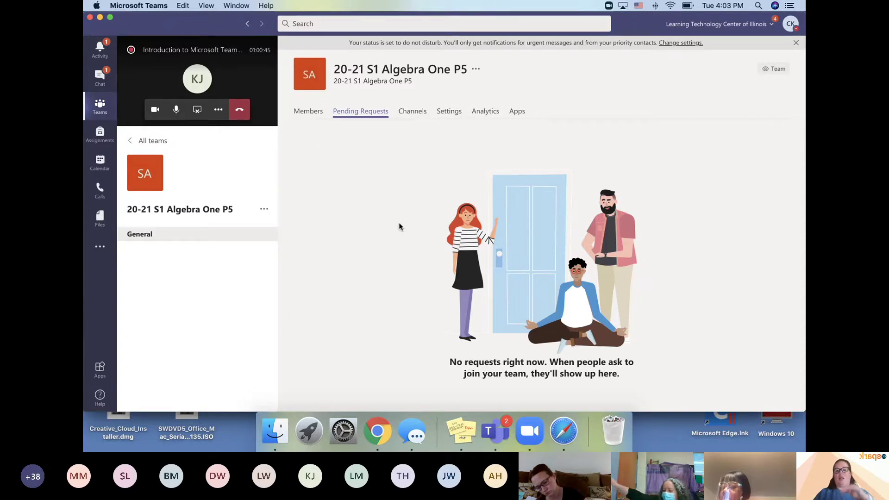
click(412, 112)
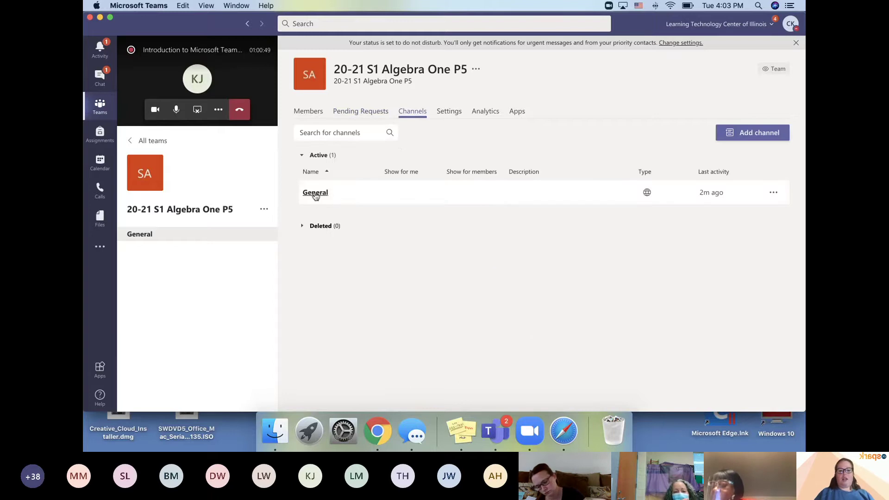
Step: Disable Giphy as well as stickers and memes in the Fun stuff settings of the Algebra One team
click(449, 112)
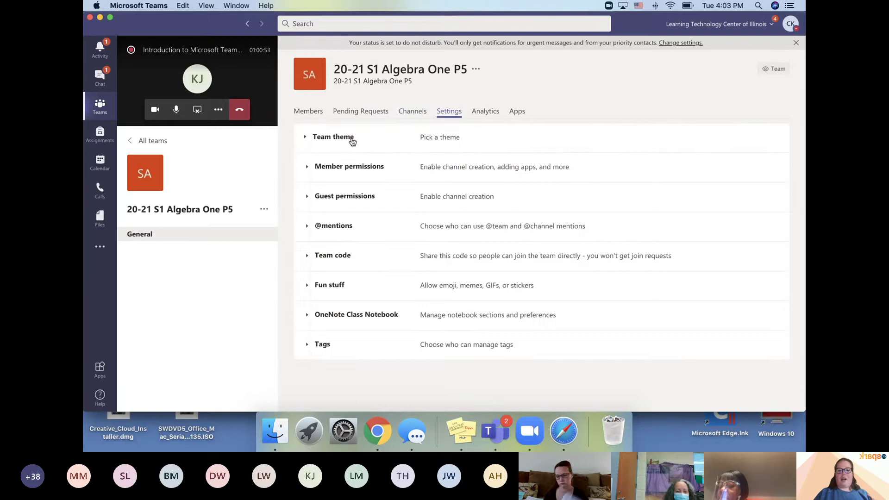
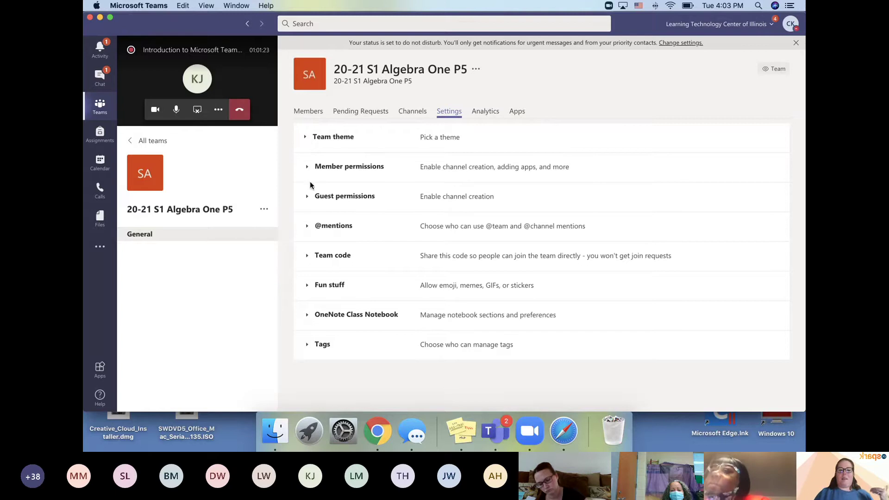
click(307, 286)
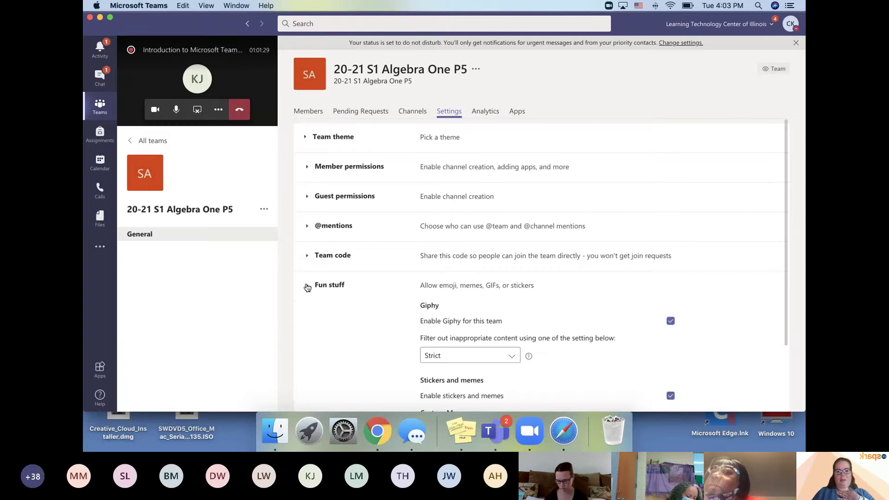
scroll(394, 308, down, 3)
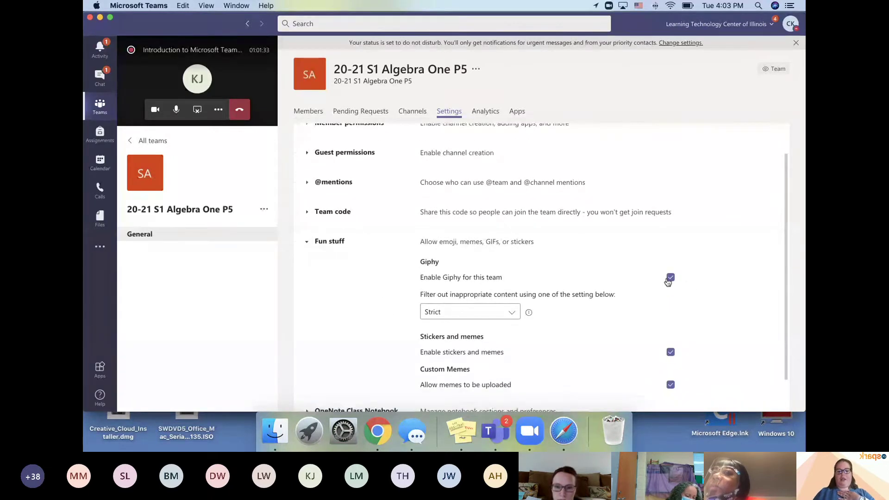
click(670, 278)
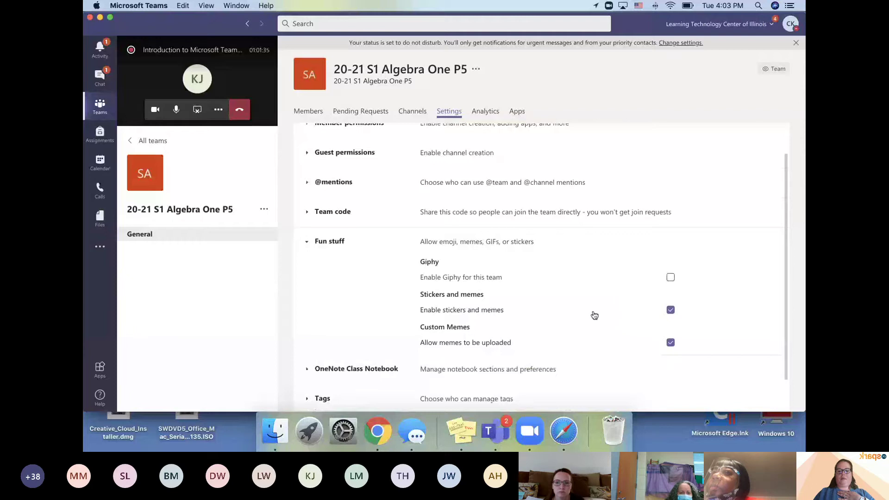
click(671, 278)
click(498, 316)
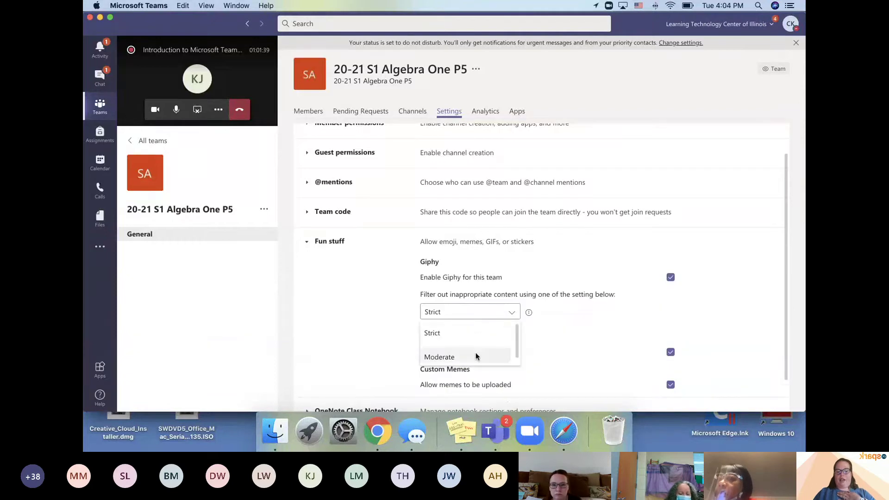
scroll(477, 355, up, 2)
scroll(477, 356, down, 3)
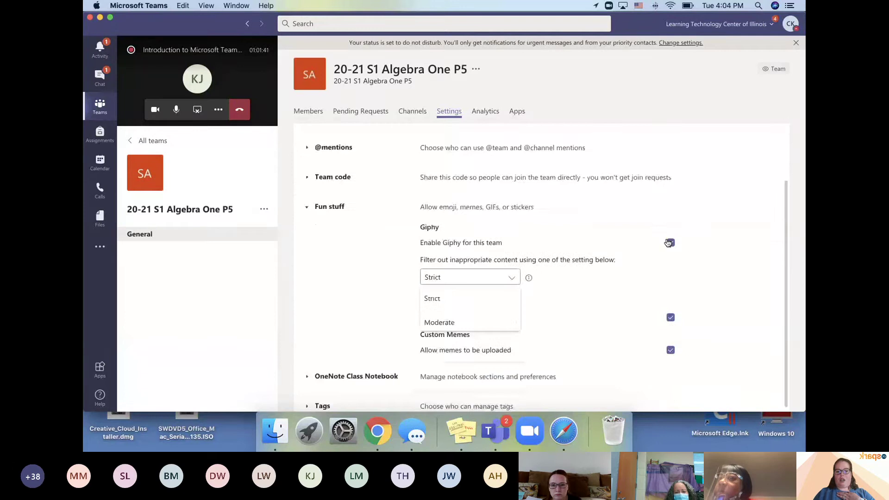
click(673, 244)
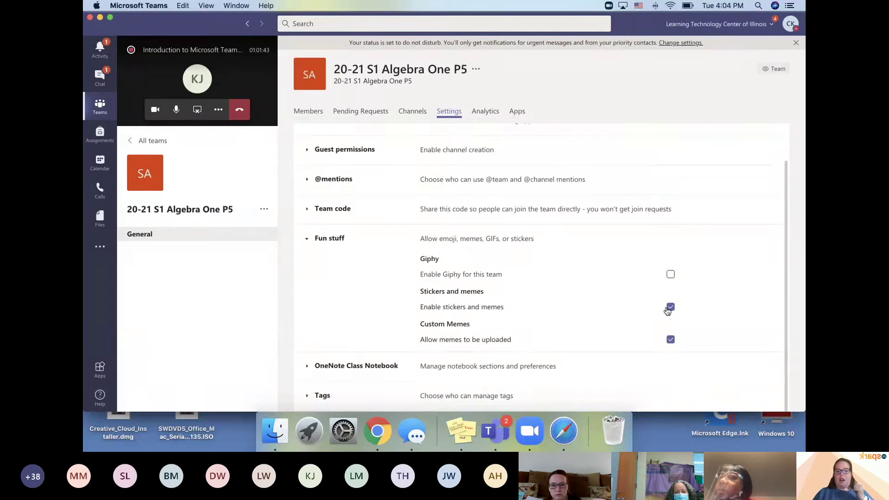
click(670, 308)
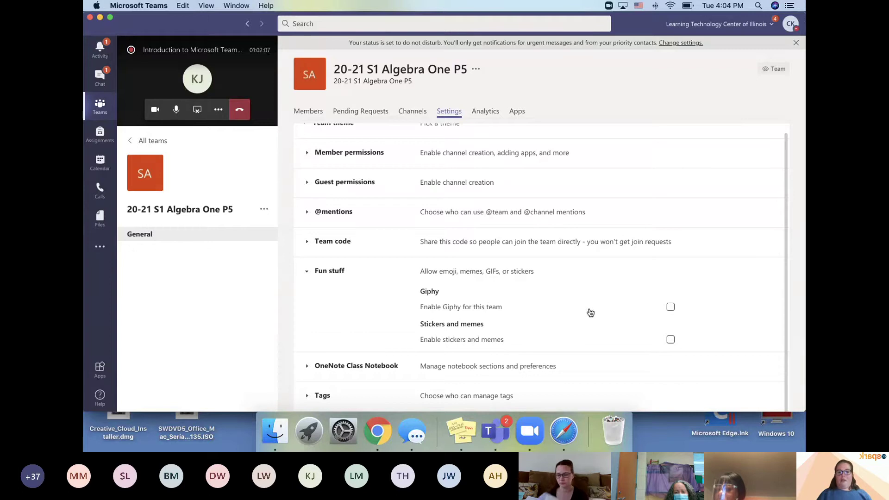
Step: View the team theme settings and remove the members' permissions to delete and edit their messages
scroll(590, 312, up, 1)
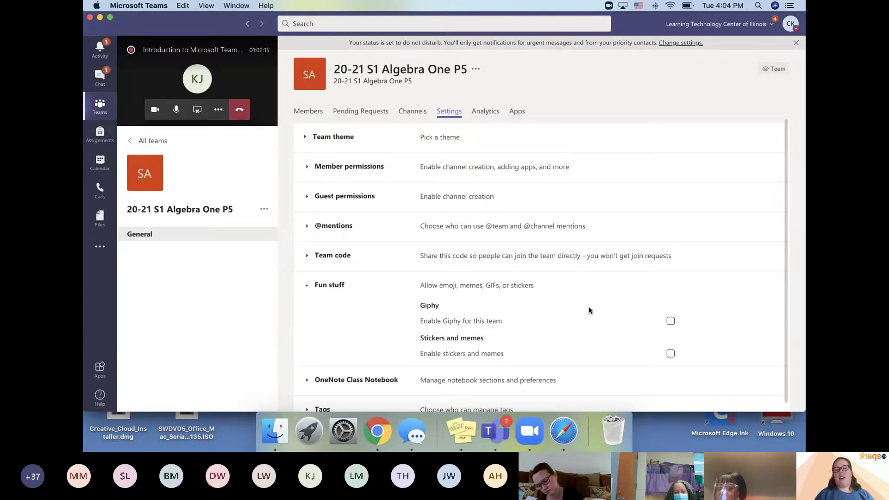
click(306, 139)
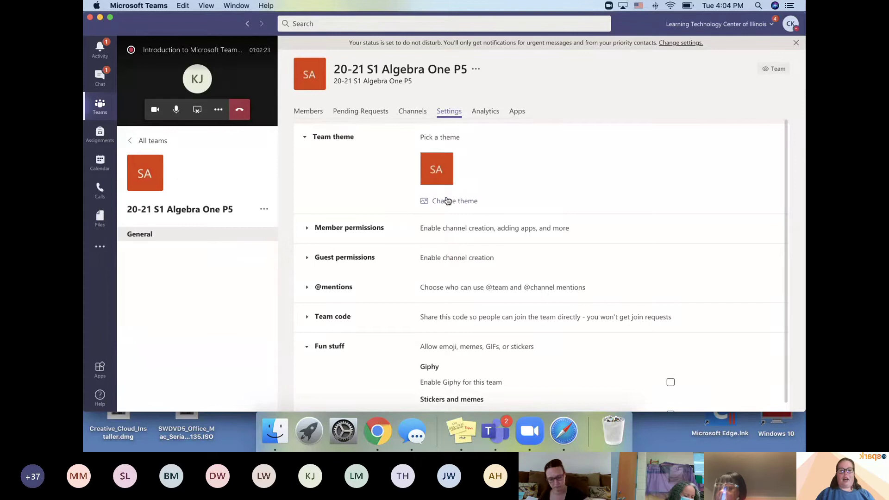
click(308, 229)
scroll(625, 259, down, 4)
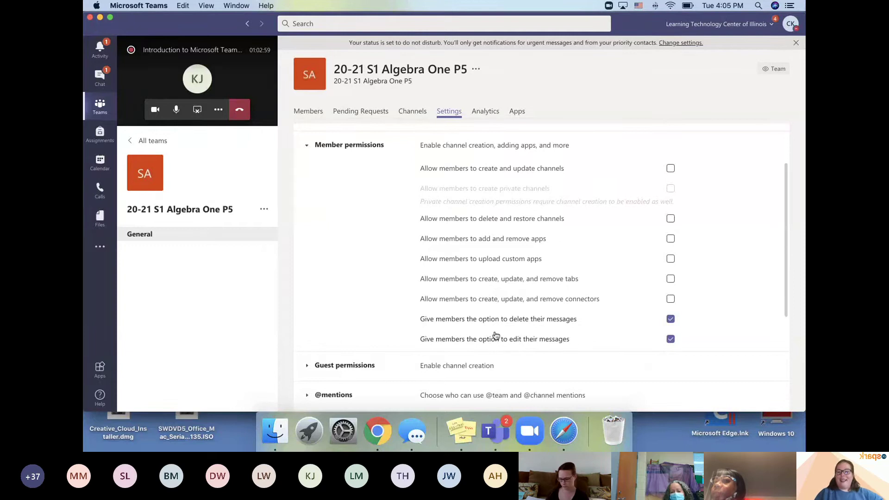
click(671, 320)
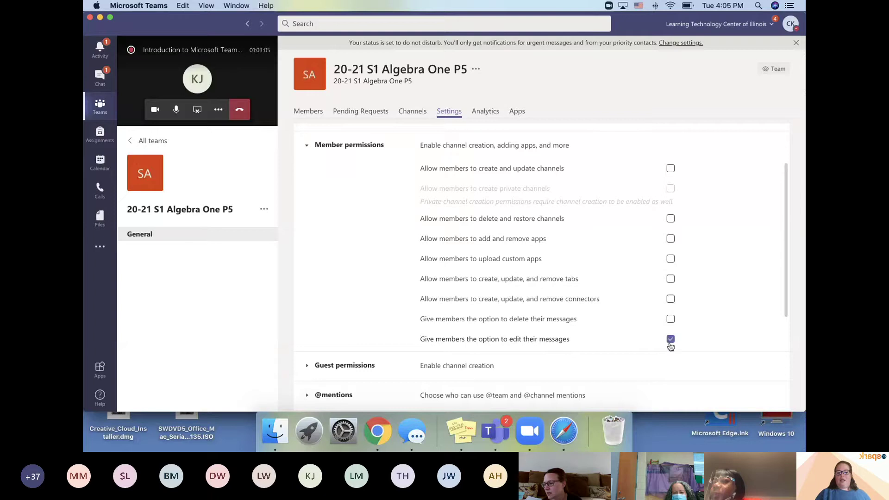
click(670, 343)
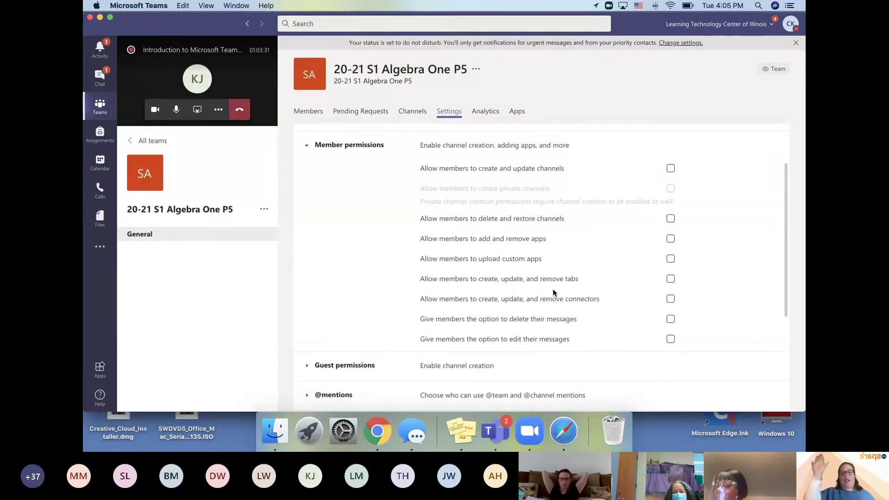
scroll(553, 293, down, 3)
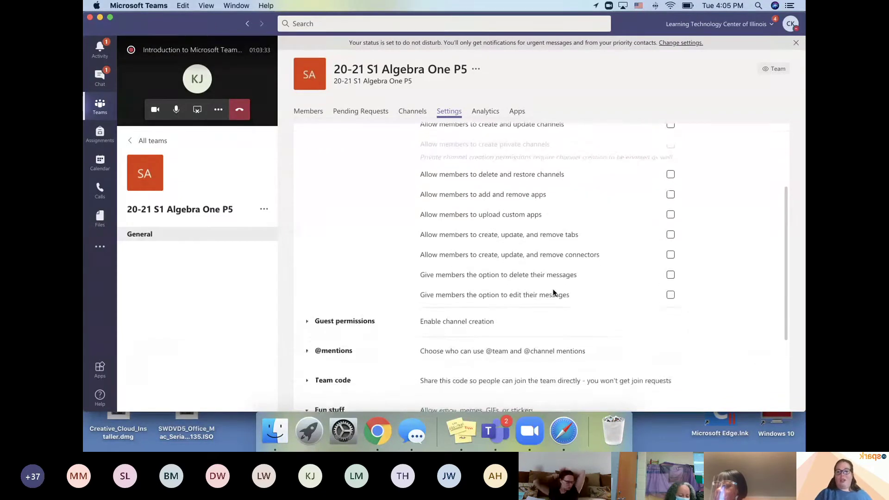
click(308, 302)
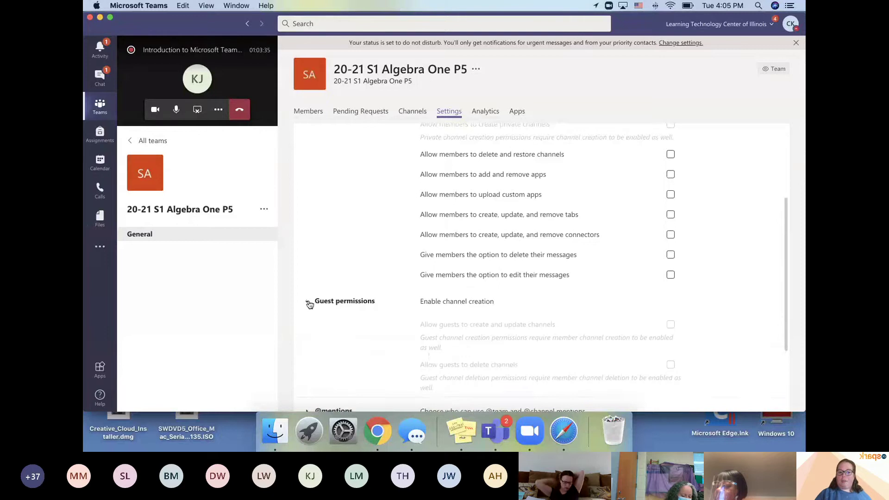
scroll(430, 323, down, 2)
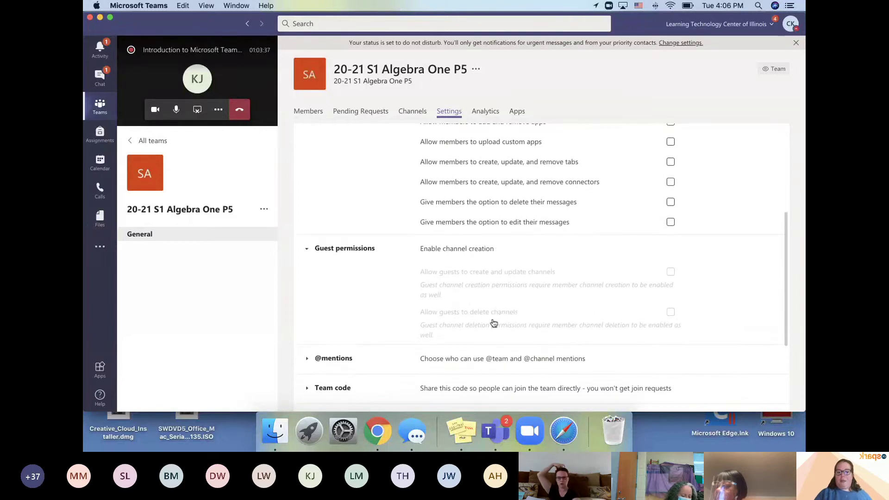
scroll(611, 306, down, 3)
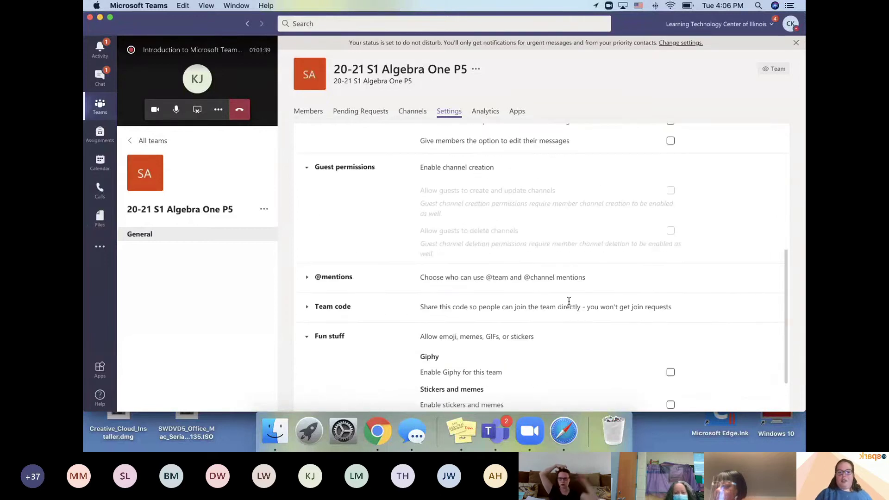
click(307, 278)
scroll(499, 318, down, 1)
scroll(499, 319, down, 2)
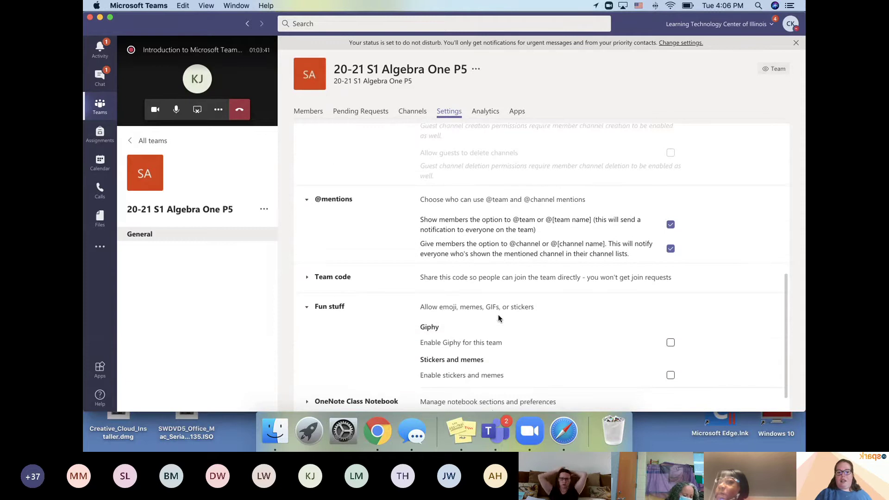
click(307, 278)
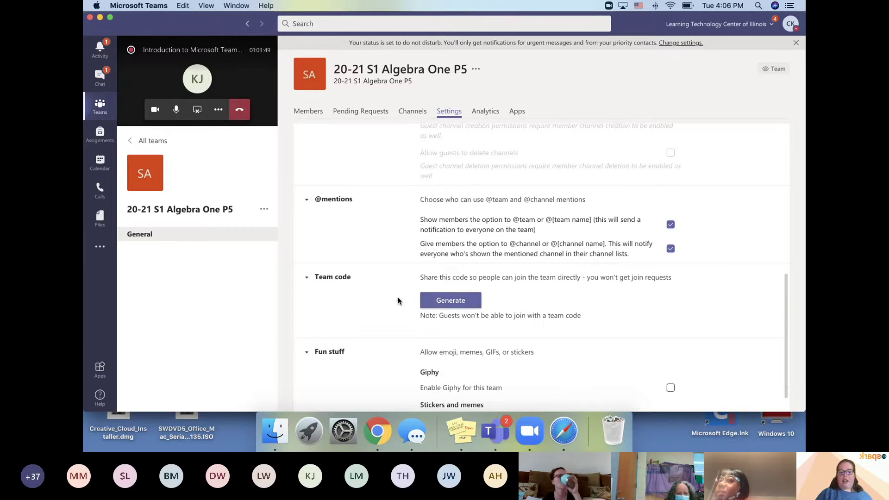
Step: Examine the team's OneNote Class Notebook and Tags settings and review the member permissions
scroll(398, 301, down, 2)
scroll(398, 301, down, 3)
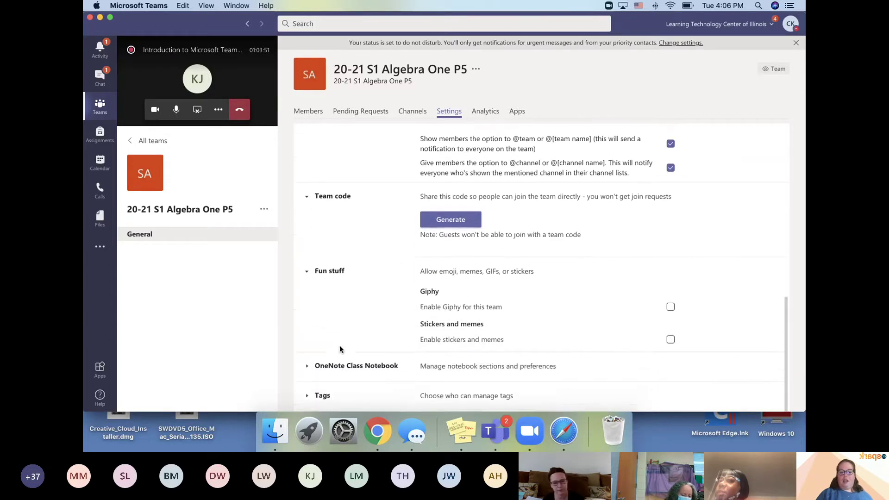
click(307, 366)
scroll(310, 370, down, 1)
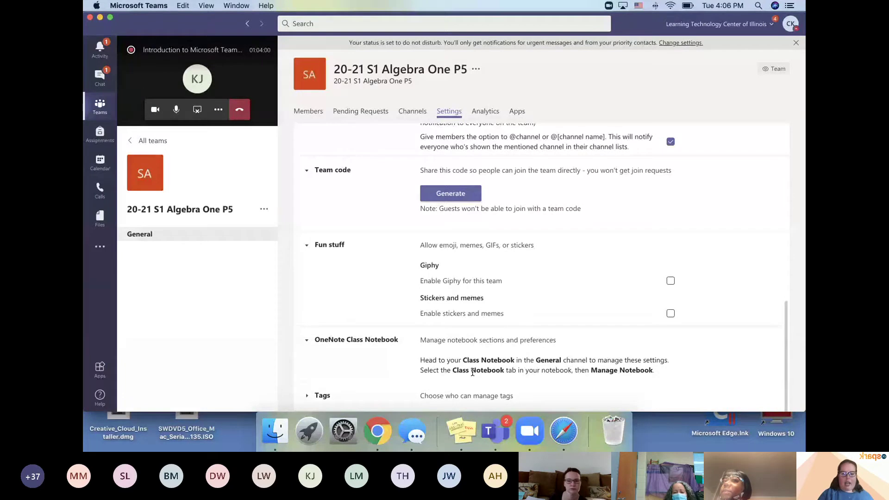
click(308, 396)
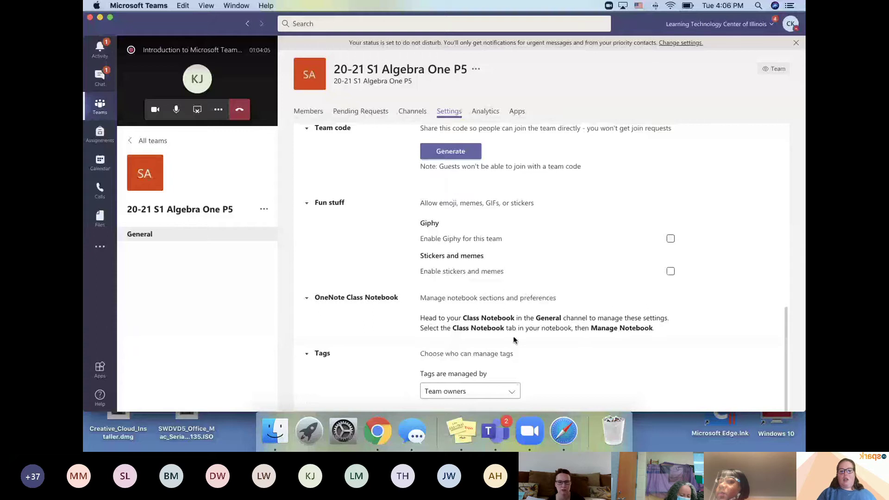
scroll(513, 340, up, 10)
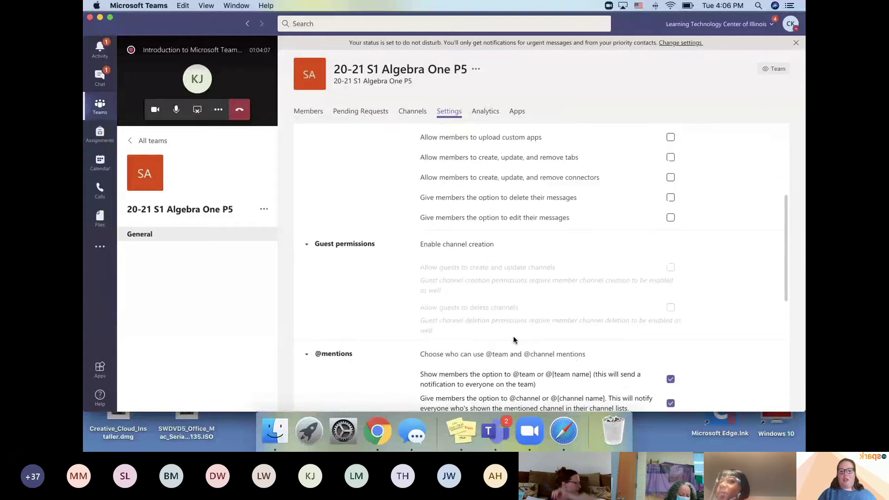
scroll(514, 340, up, 4)
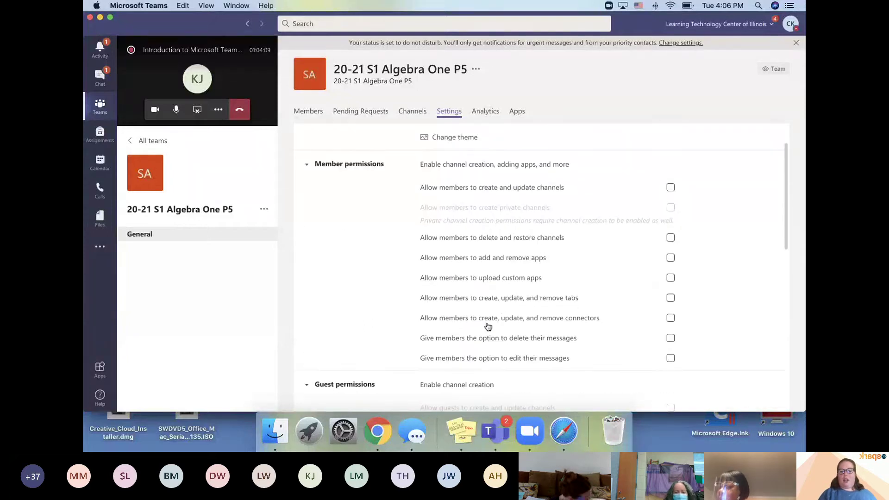
scroll(488, 327, up, 1)
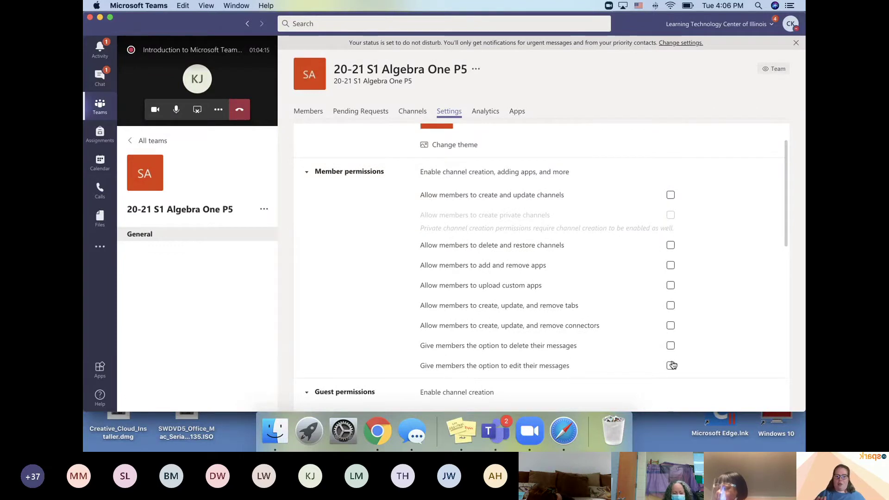
Step: View the team's analytics with the channel and date range filter choices, and its list of apps
click(484, 118)
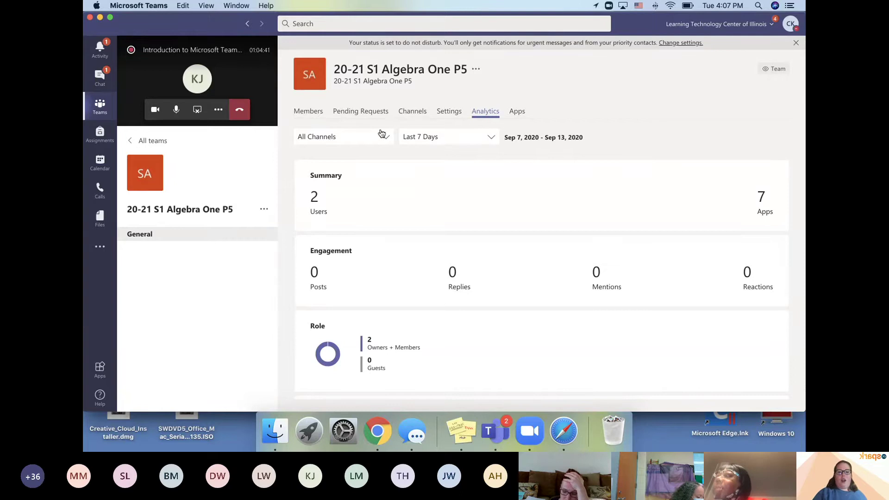
click(384, 144)
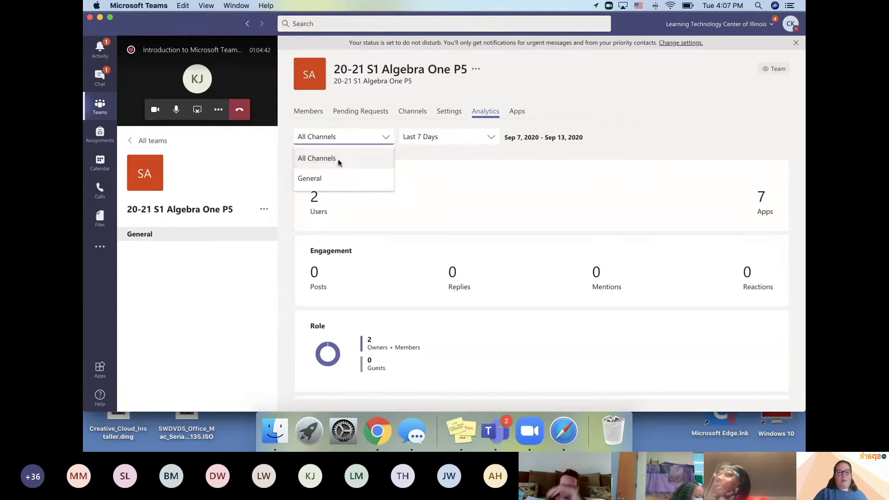
click(432, 140)
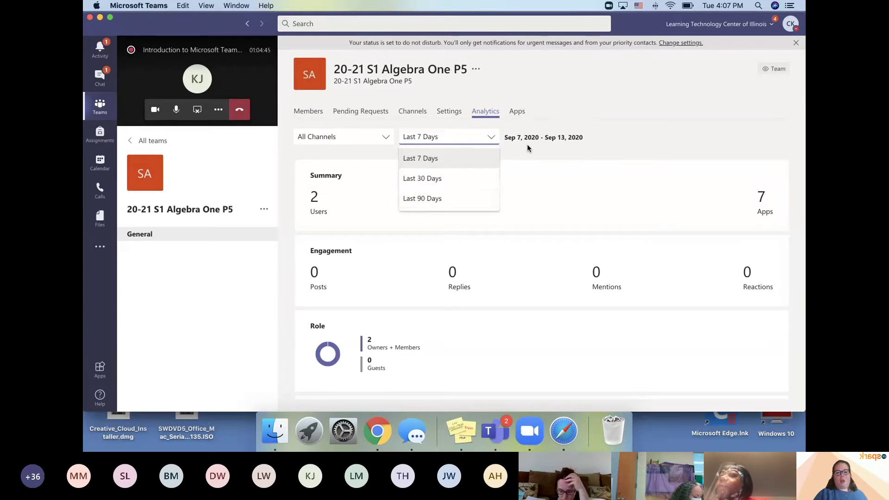
click(563, 114)
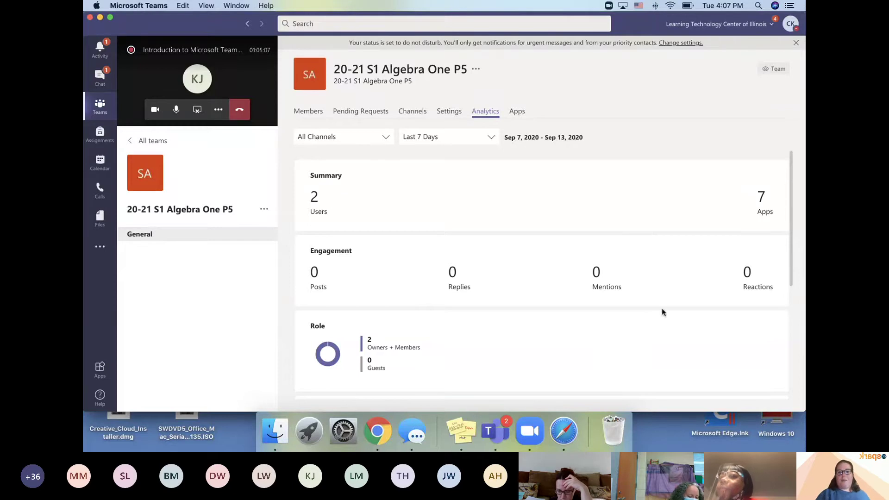
click(518, 112)
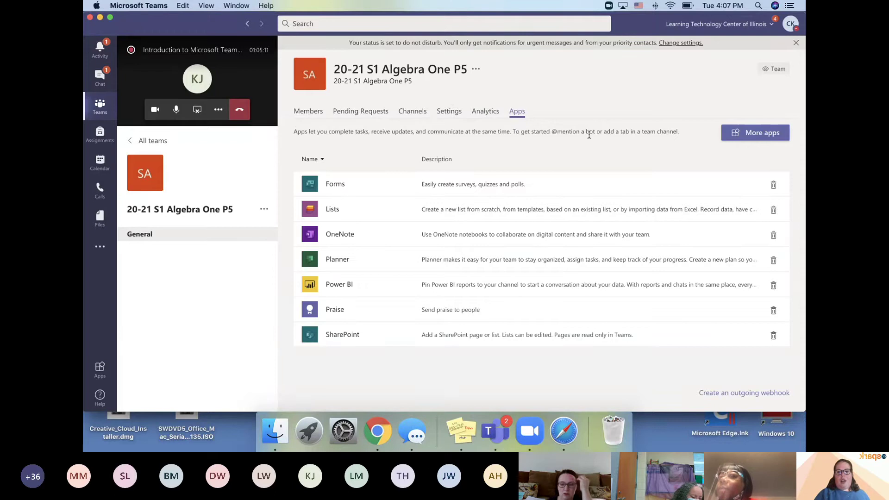
Step: Expand the replies to the introduction post in the General channel and view the activity feed
click(144, 240)
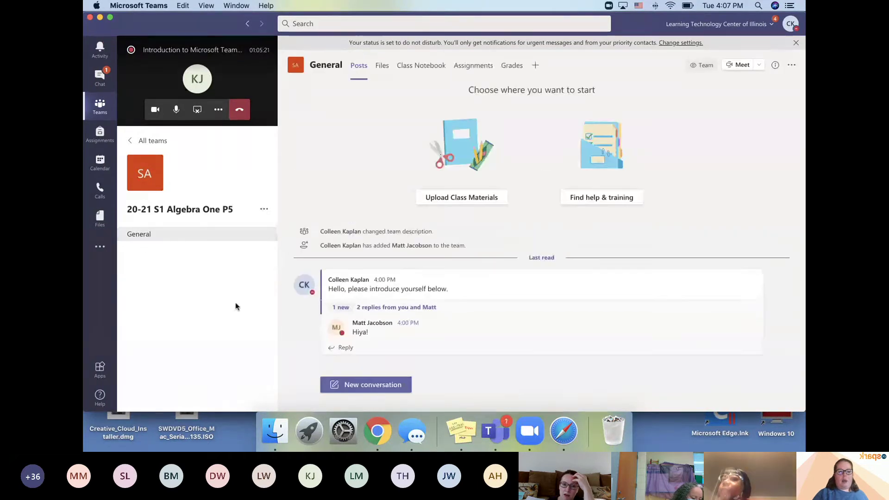
click(411, 308)
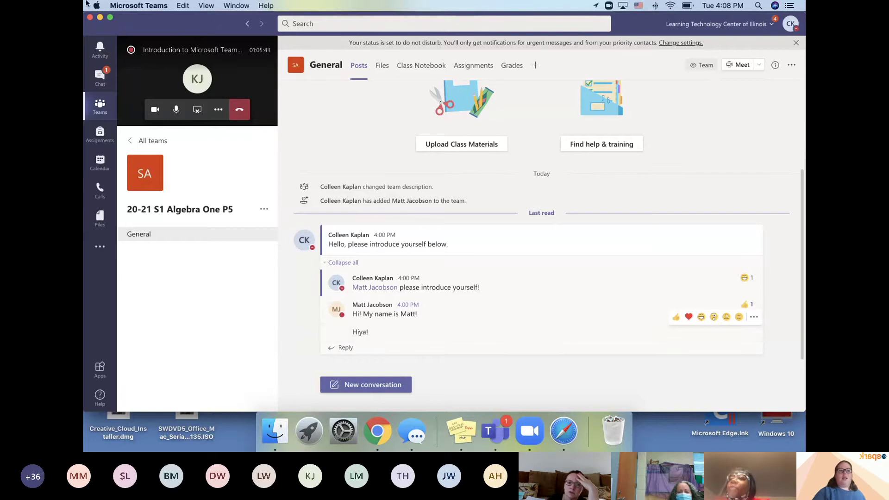
click(100, 48)
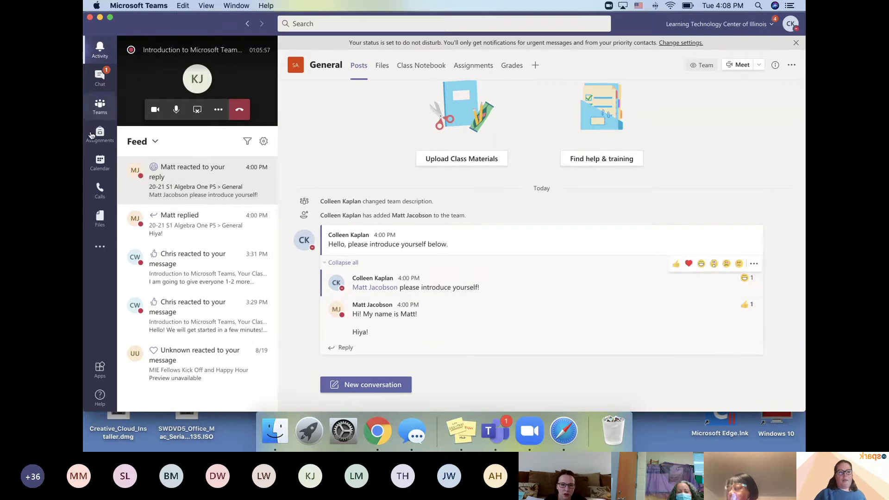
Step: Add a channel named "1. Unit One" to the 20-21 S1 Algebra One P5 team
click(99, 110)
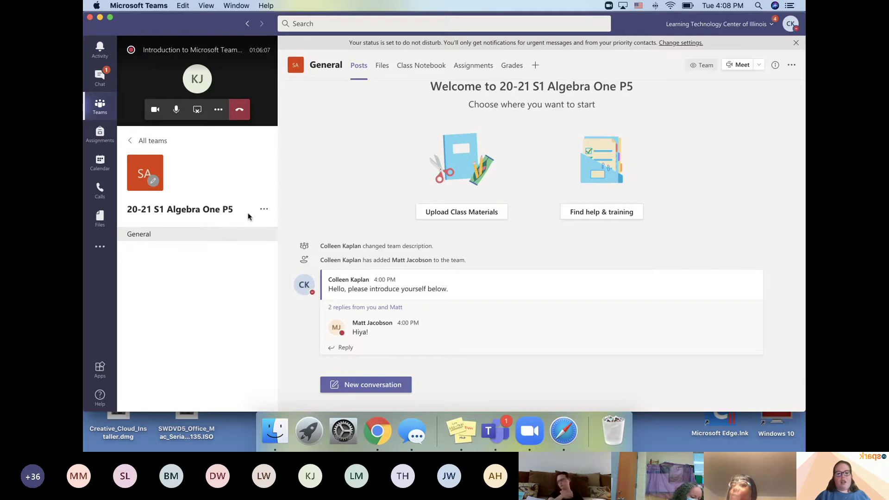
click(265, 211)
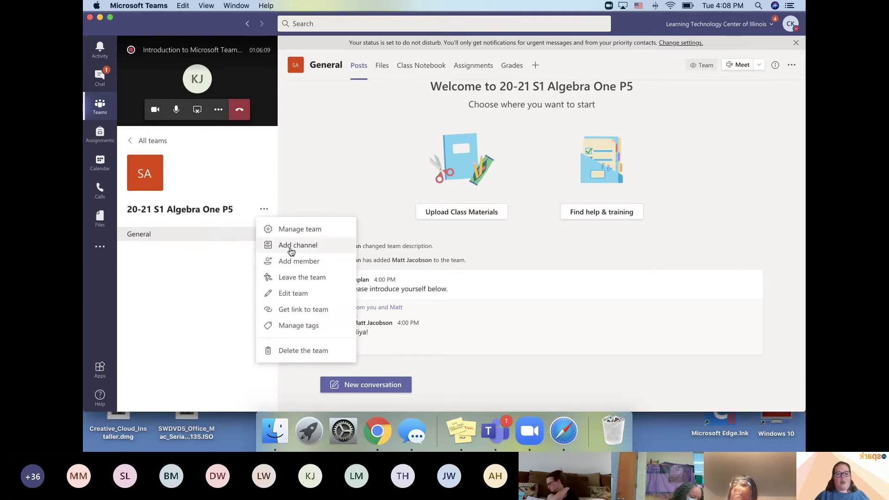
click(290, 246)
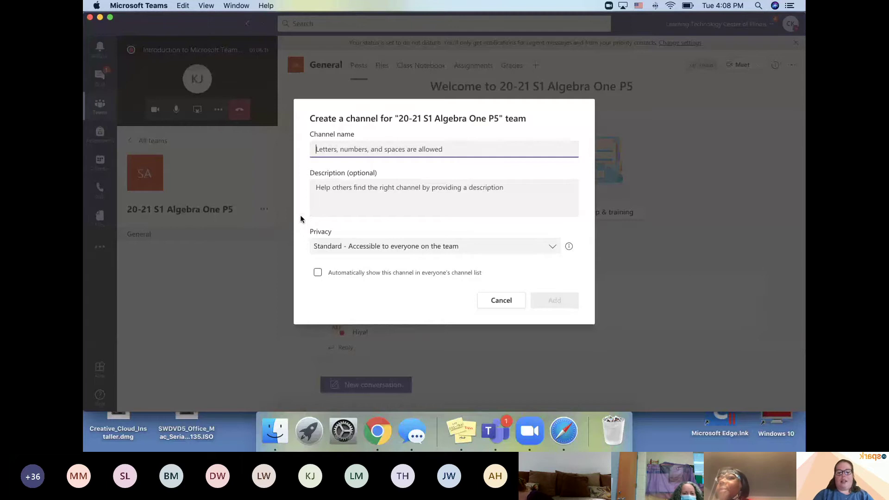
text(1.)
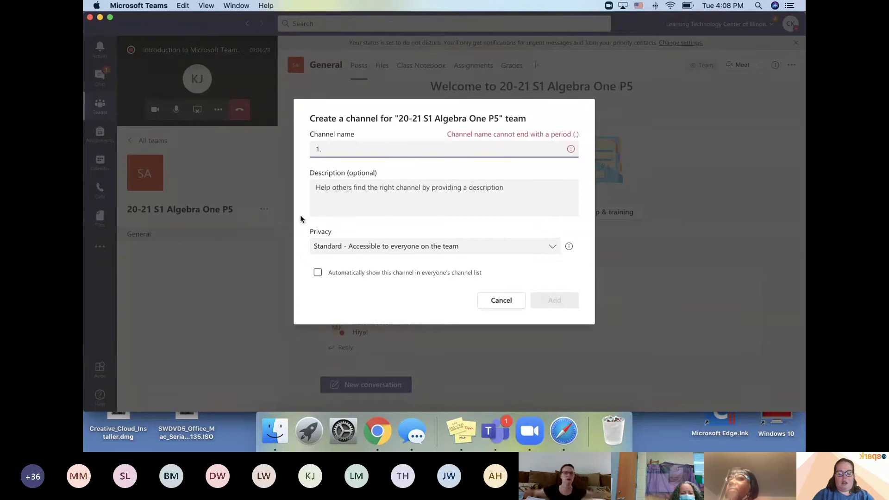
text(Unit One)
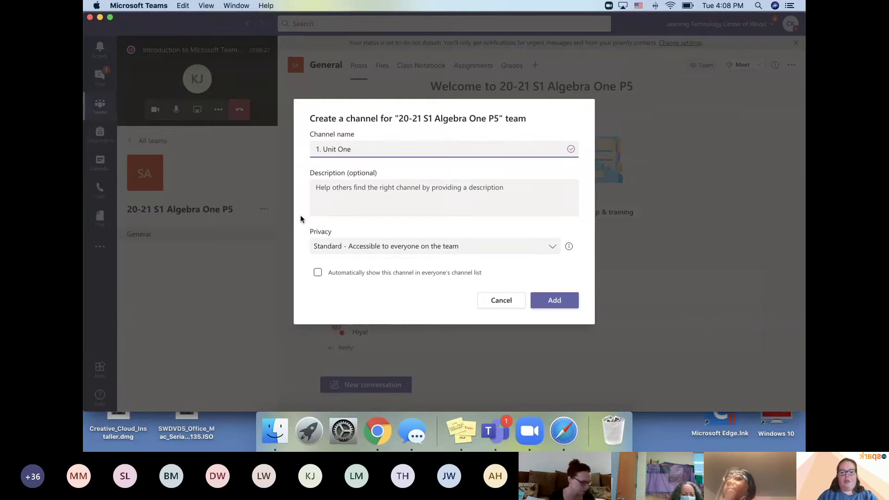
click(551, 300)
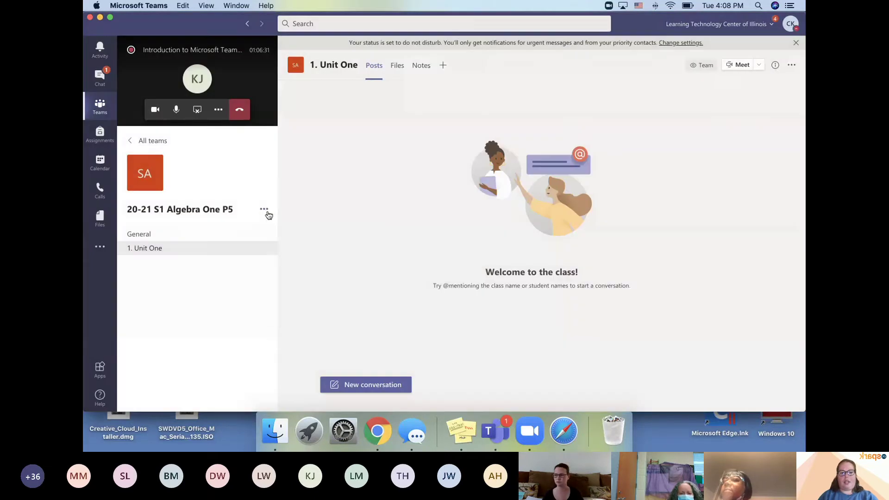
Step: Add a channel named "2. Unit Two" to the Algebra One team
click(265, 211)
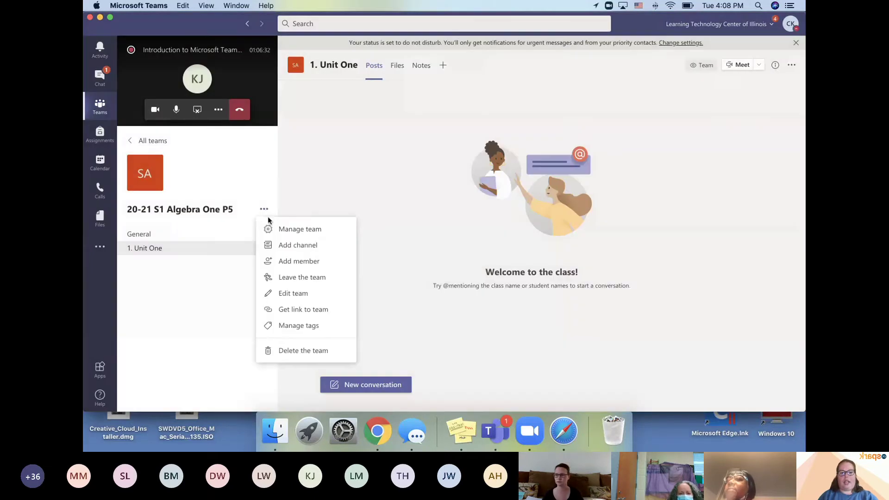
click(282, 250)
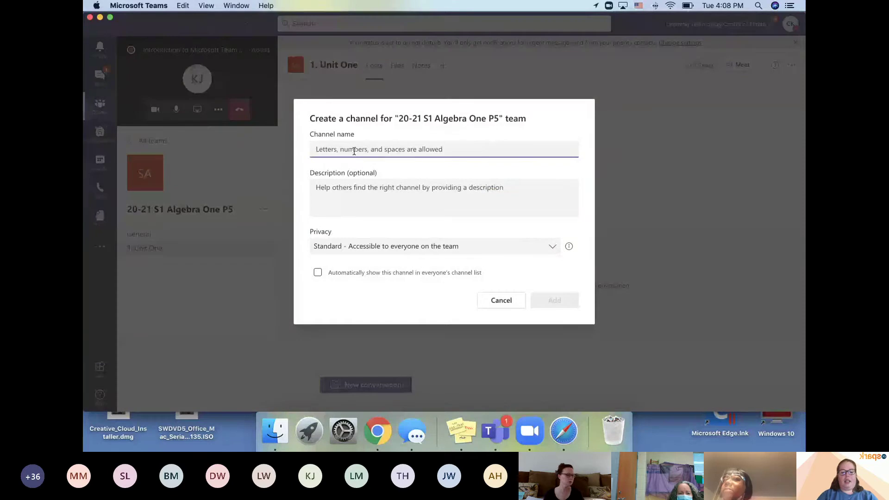
text(2. Unit Two)
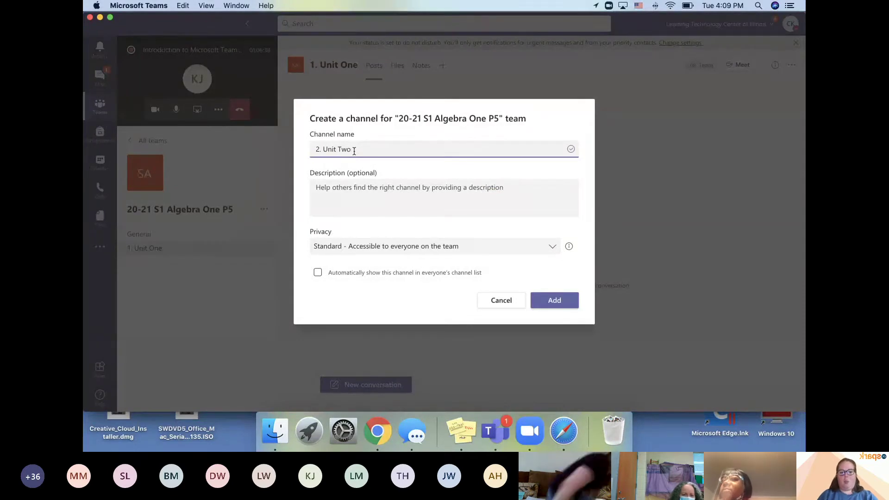
click(547, 301)
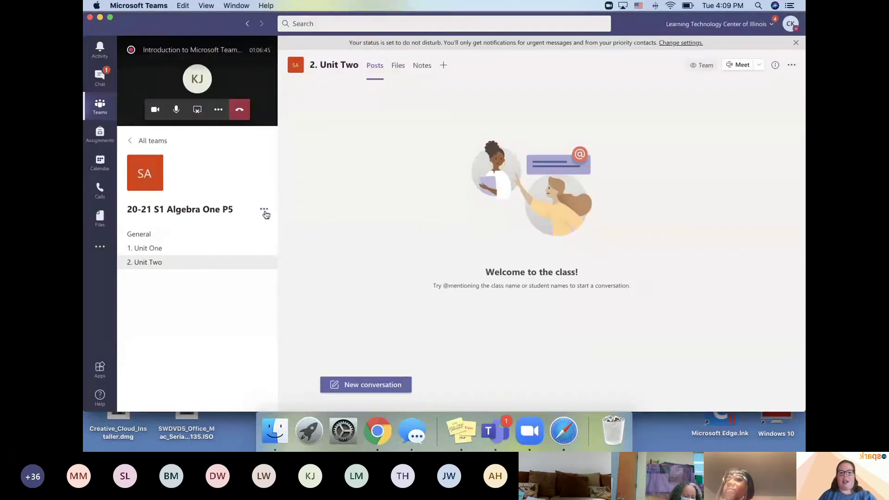
Step: Add a channel named "Final project" to the Algebra One team
click(262, 210)
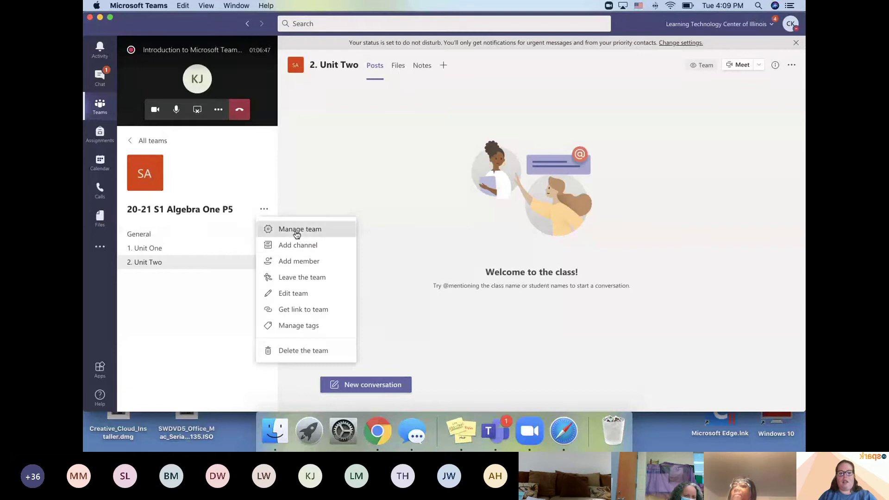
click(296, 231)
click(265, 210)
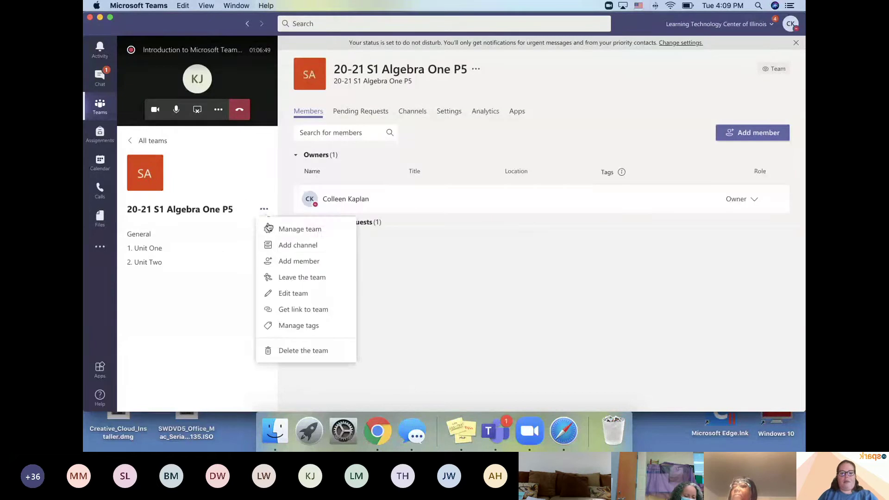
click(276, 244)
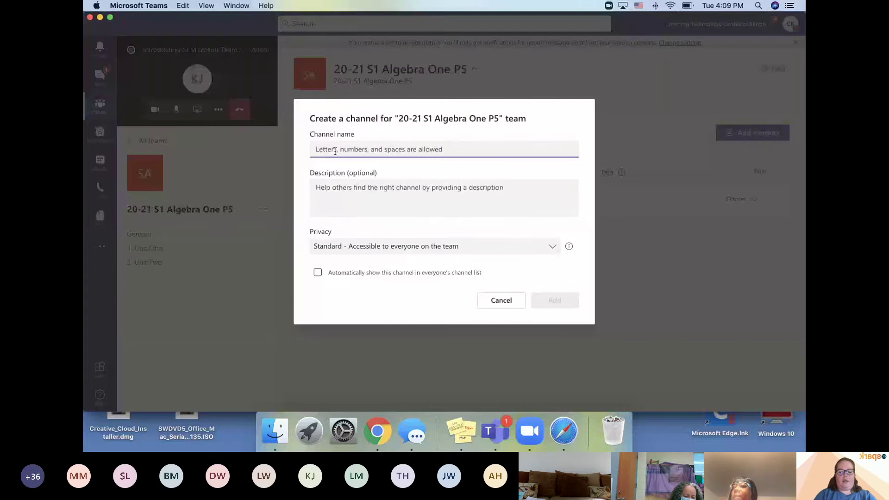
text(Final project)
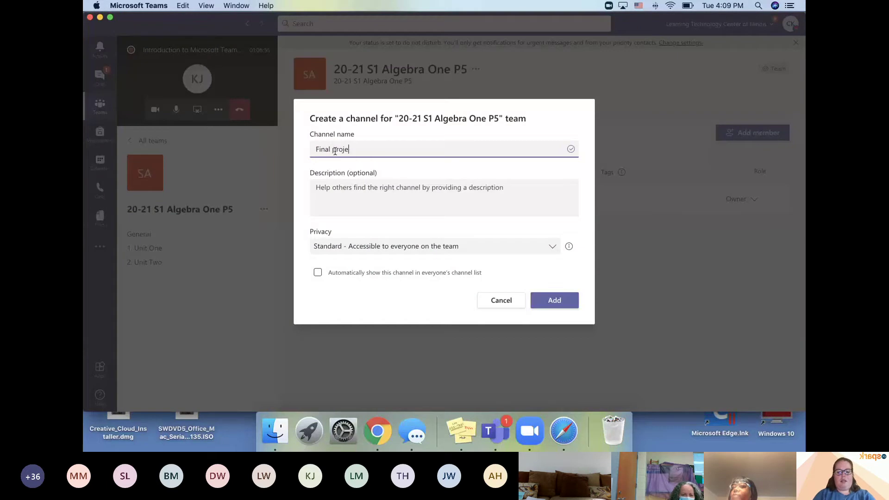
click(552, 302)
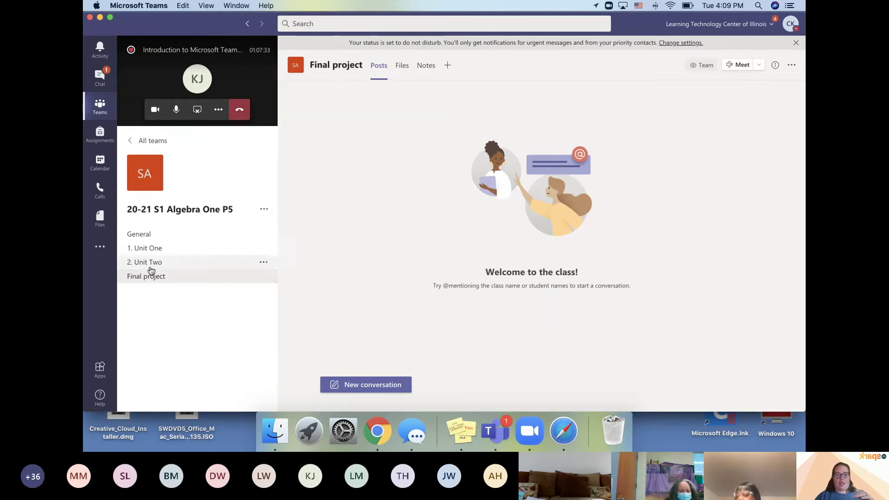
Step: Create a channel named "Small group one" with privacy set to Private and proceed to adding its members
click(264, 209)
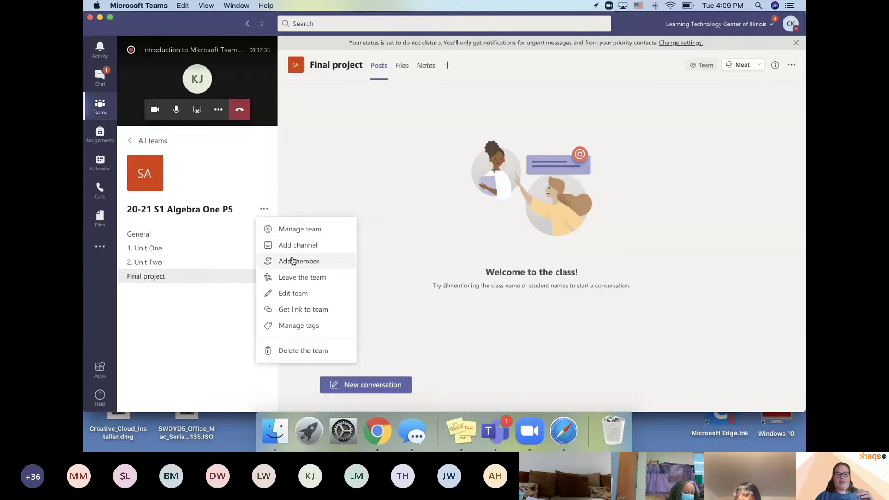
click(300, 245)
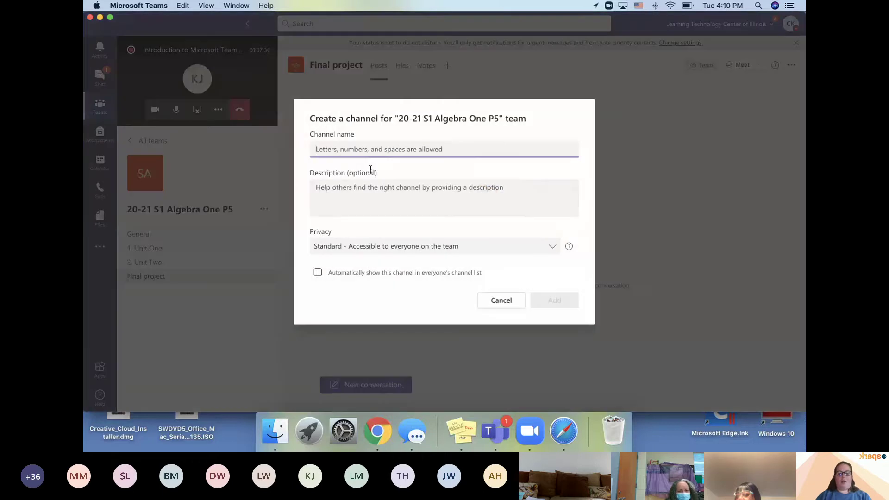
text(Small group one)
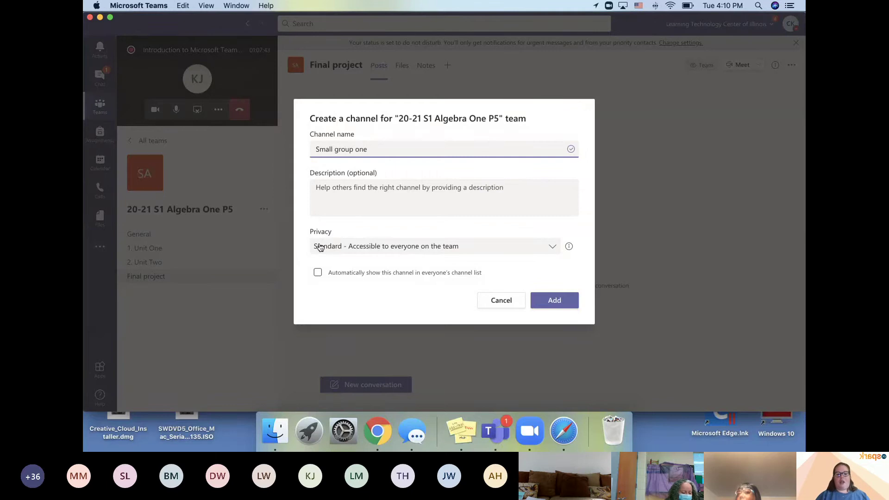
click(347, 252)
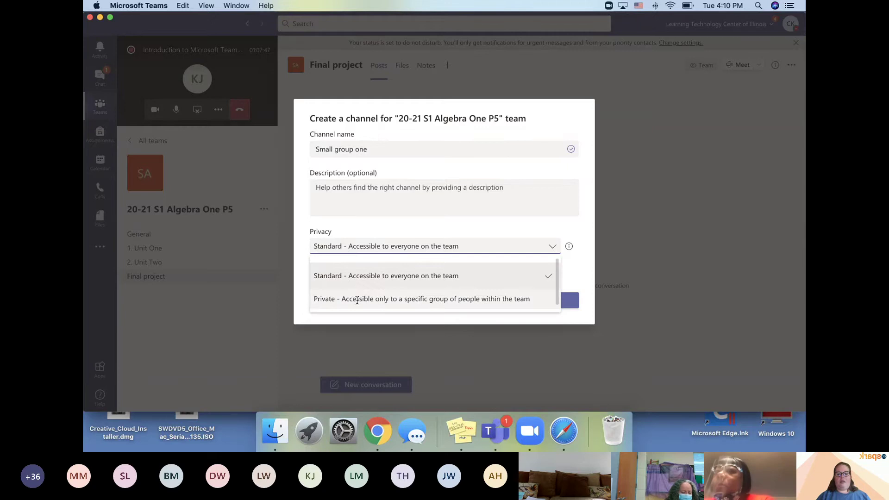
click(357, 299)
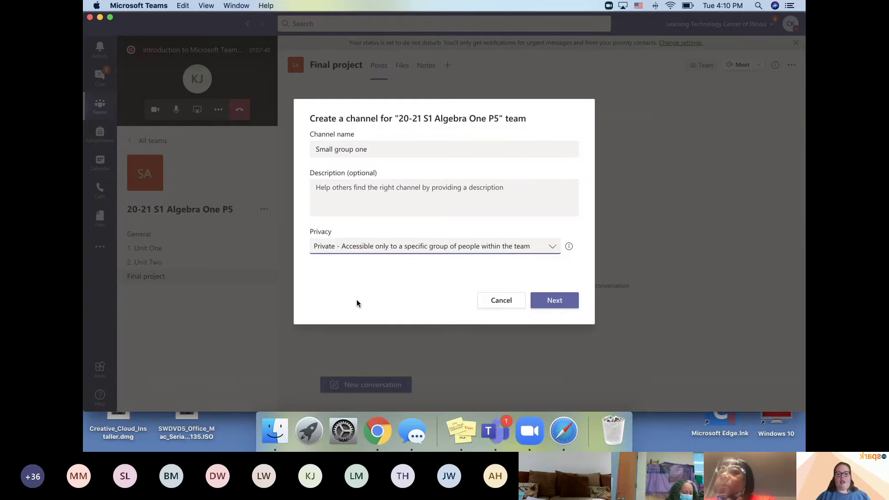
click(559, 301)
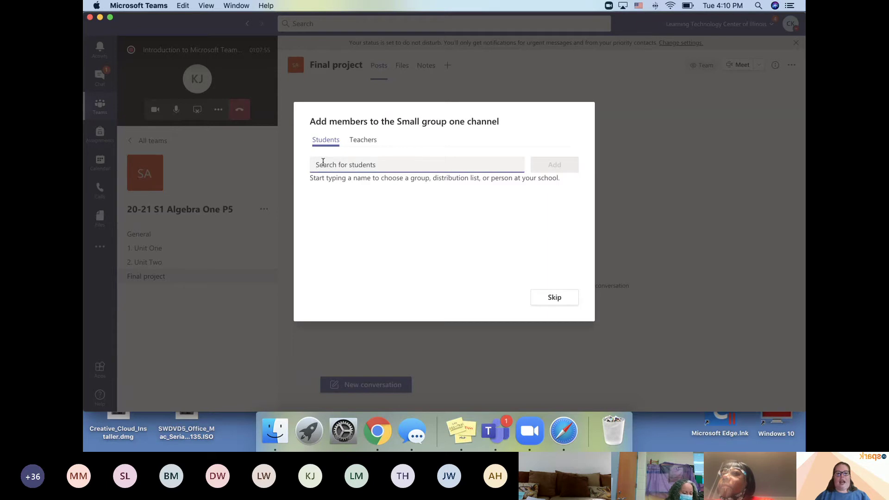
Step: Add the student to the private Small group one channel and finish adding members
text(mt)
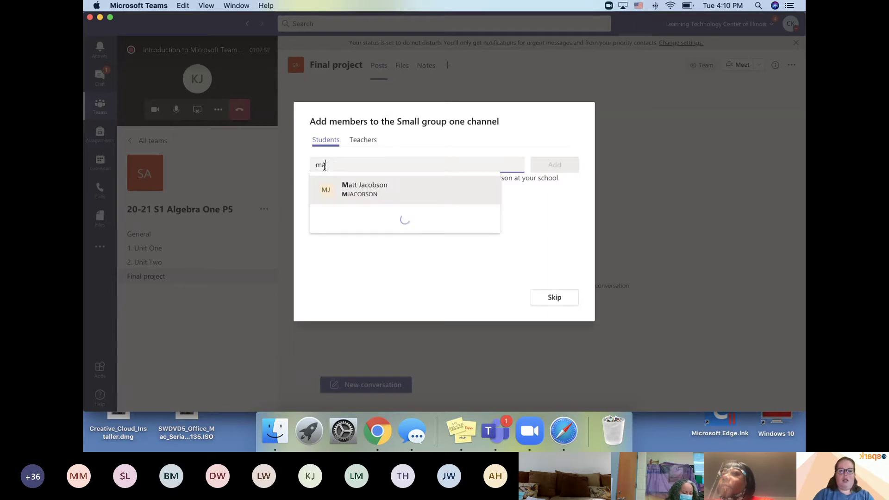
key(Return)
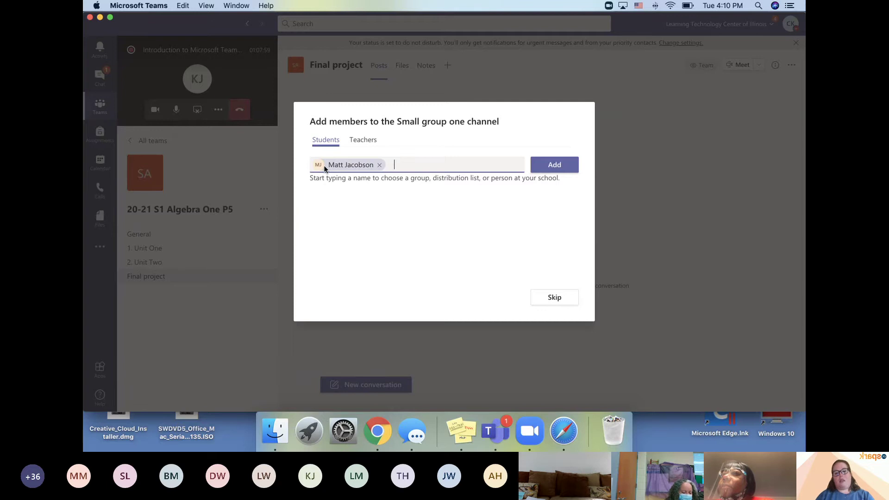
click(565, 168)
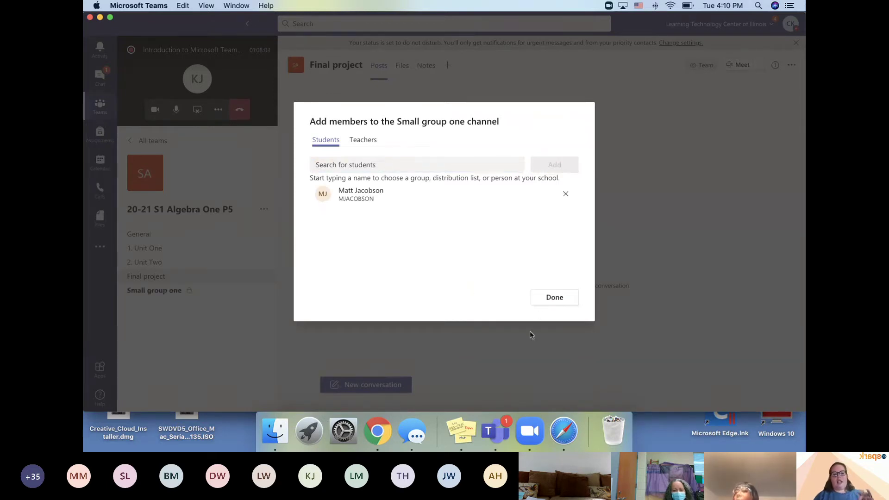
click(551, 301)
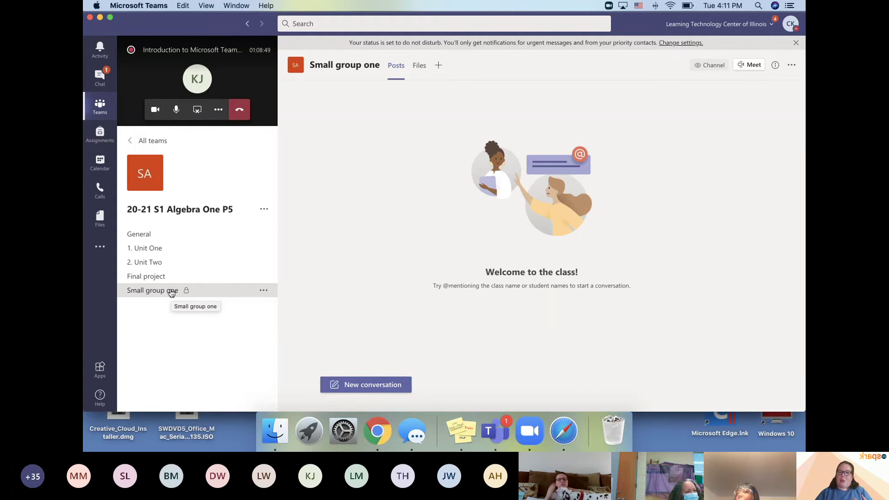
Step: View the General, 1. Unit One and 2. Unit Two channels of the Algebra One team
click(142, 236)
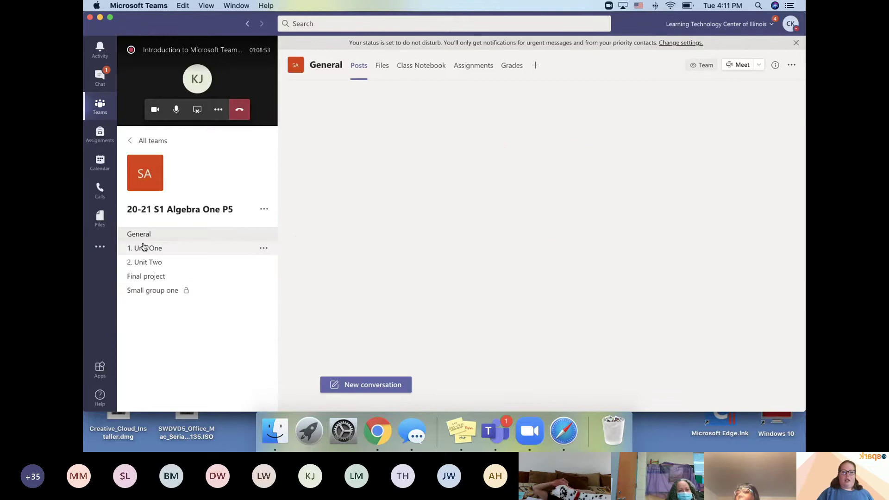
click(143, 249)
click(148, 264)
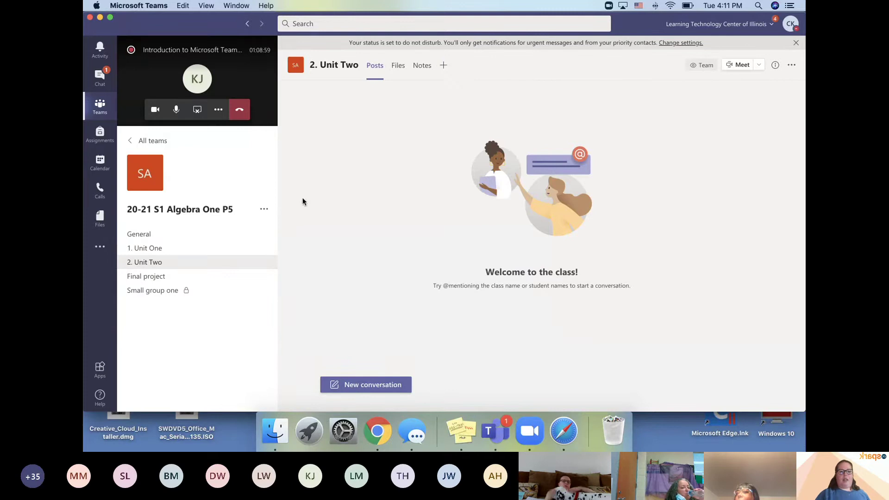
Step: Find the YouTube app and start adding it as a tab in the 1. Unit One channel
click(208, 253)
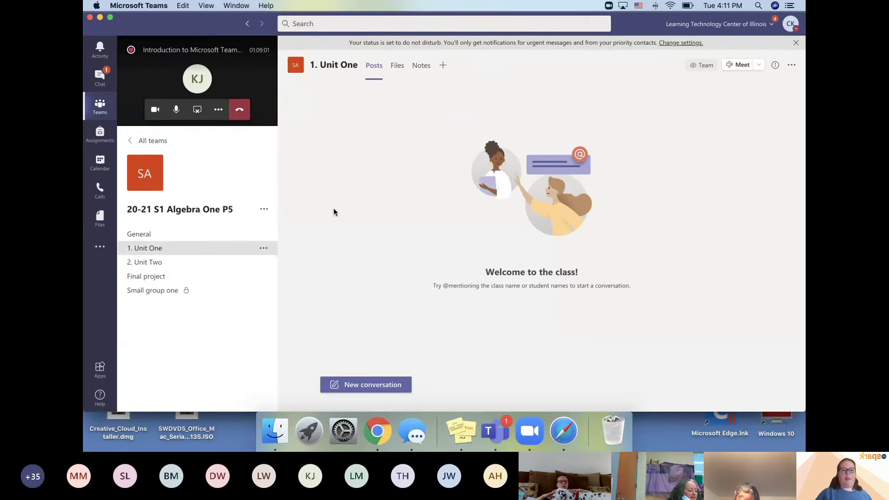
click(443, 67)
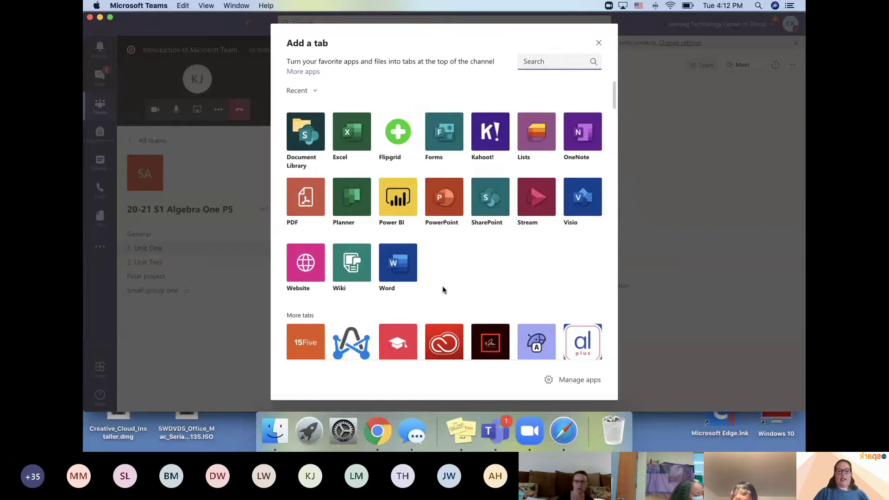
scroll(443, 286, down, 5)
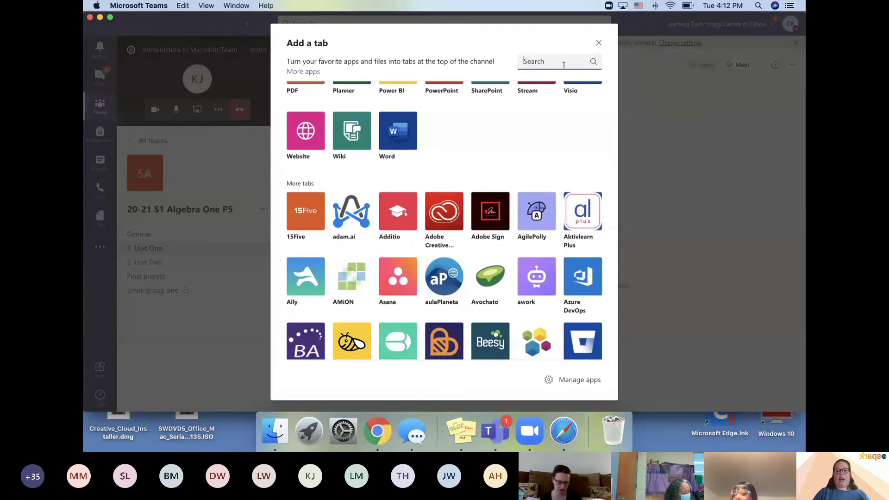
text(yout)
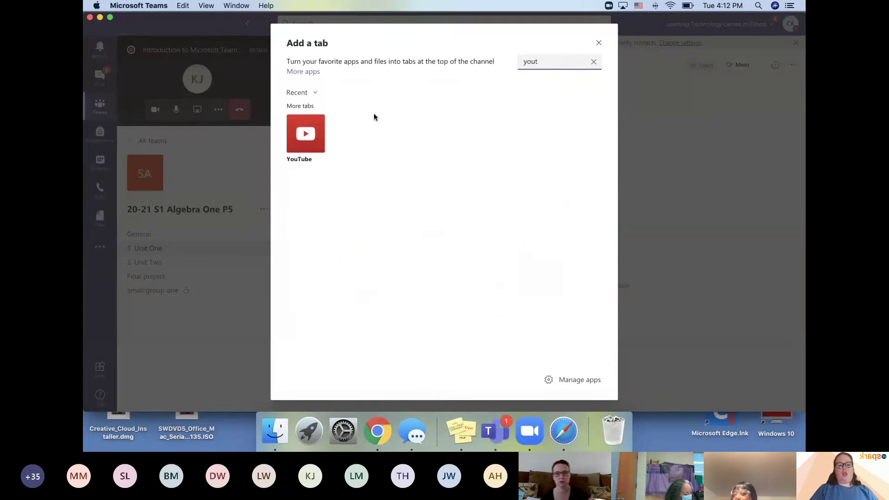
click(312, 137)
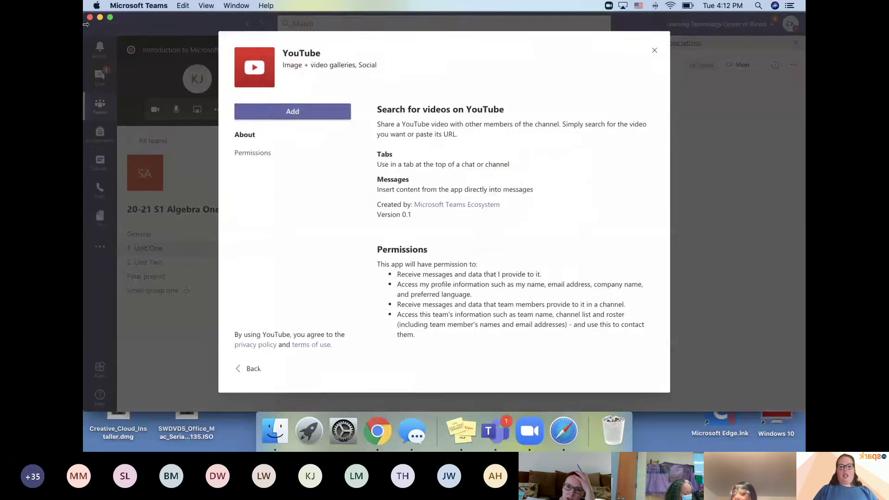
click(293, 112)
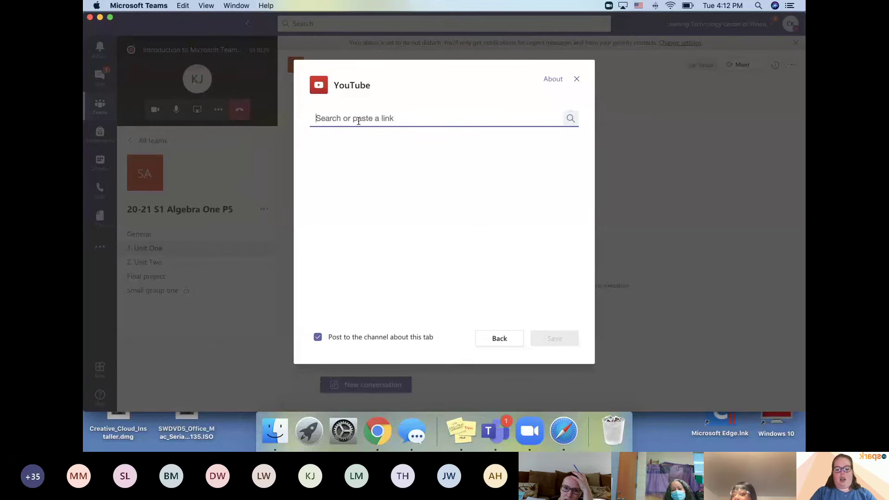
text(team)
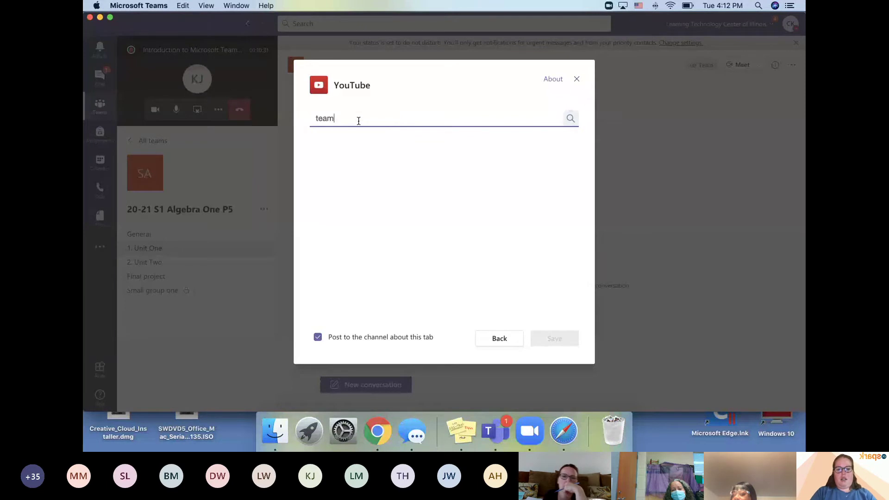
key(BackSpace)
key(BackSpace)
key(BackSpace)
key(BackSpace)
Step: Search YouTube for "microsoft in education" and save the "Introduction to Microsoft Teams for Education" video as the channel's tab
text(mi)
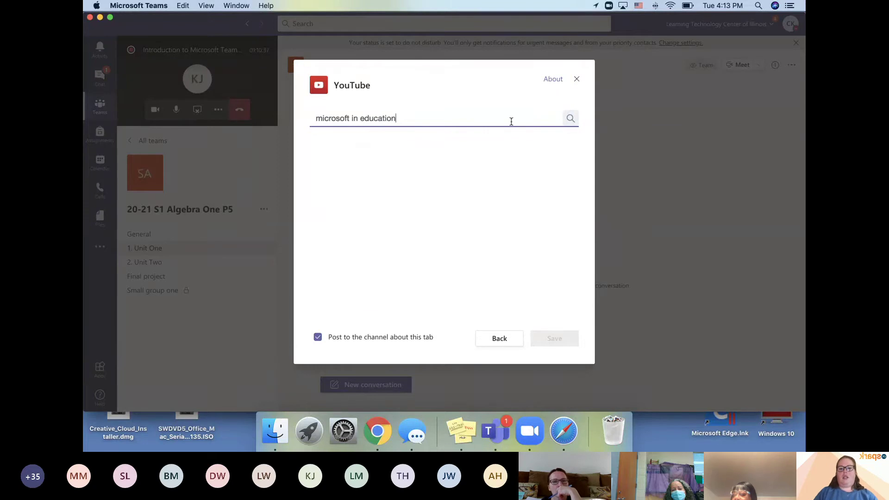
text(crosoft in education)
key(Return)
click(343, 157)
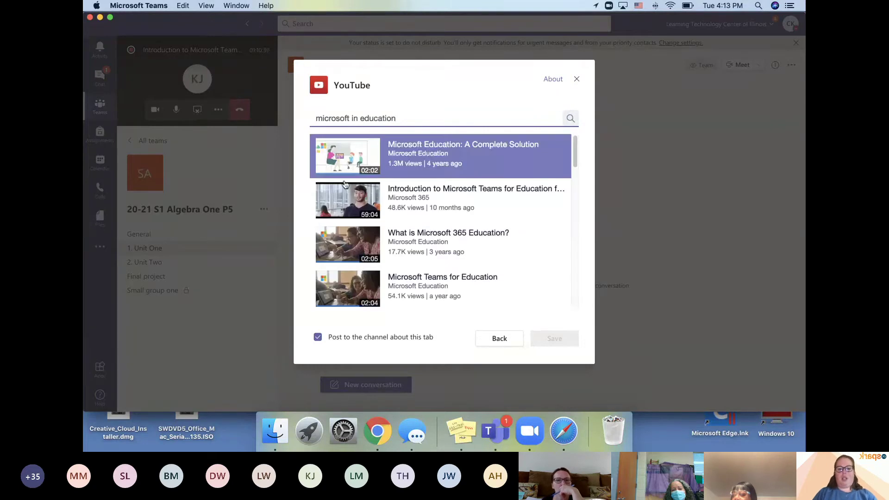
click(349, 209)
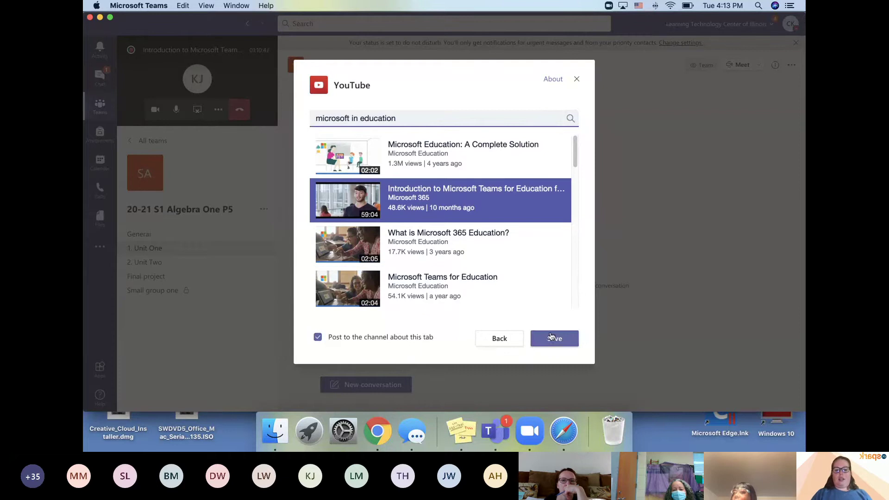
click(551, 338)
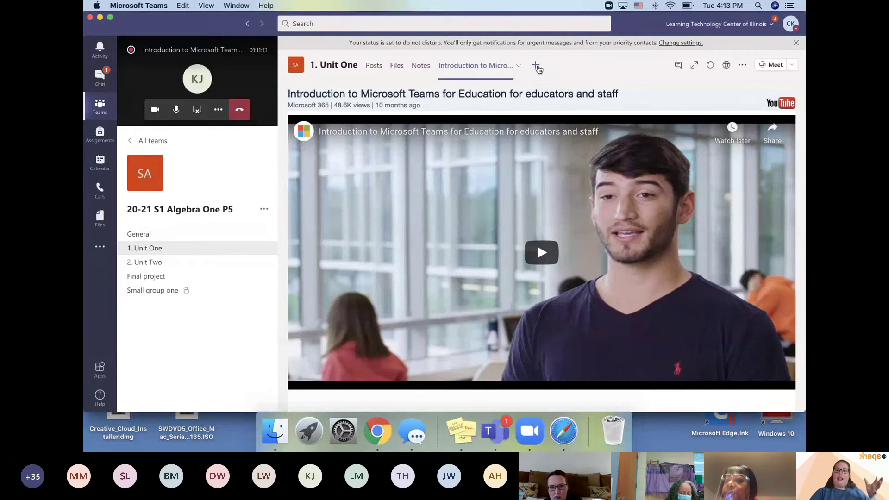
click(537, 65)
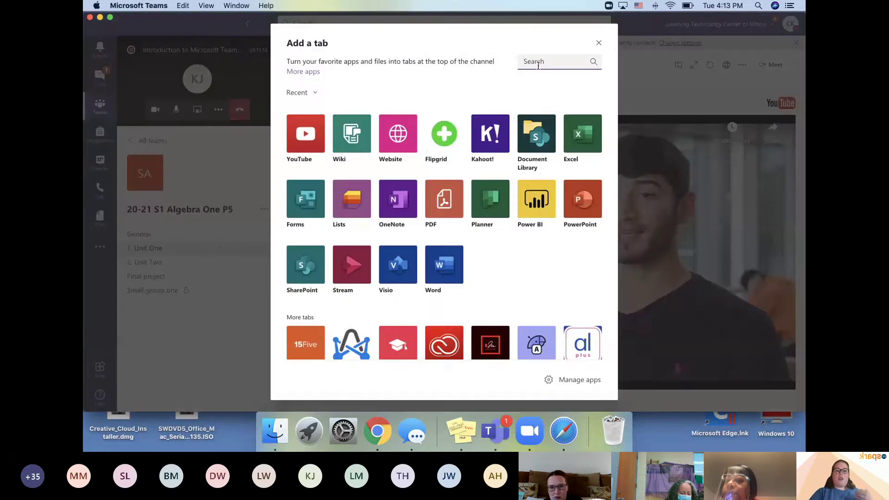
click(399, 139)
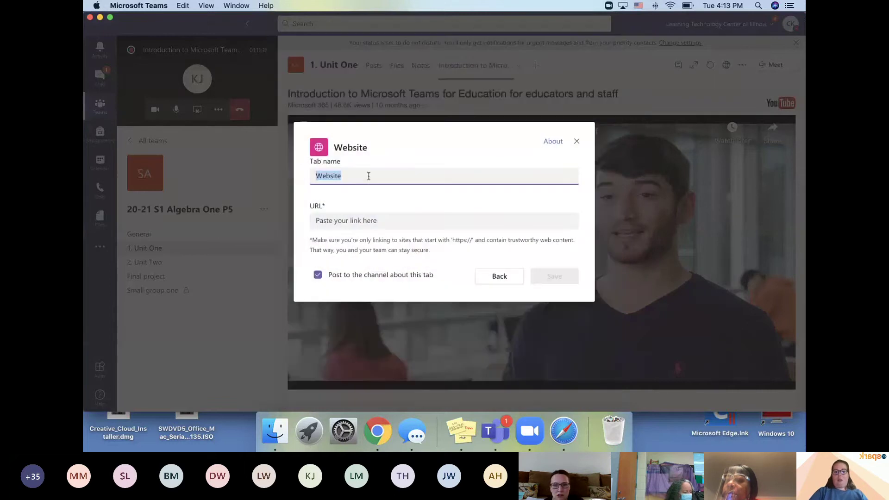
click(344, 223)
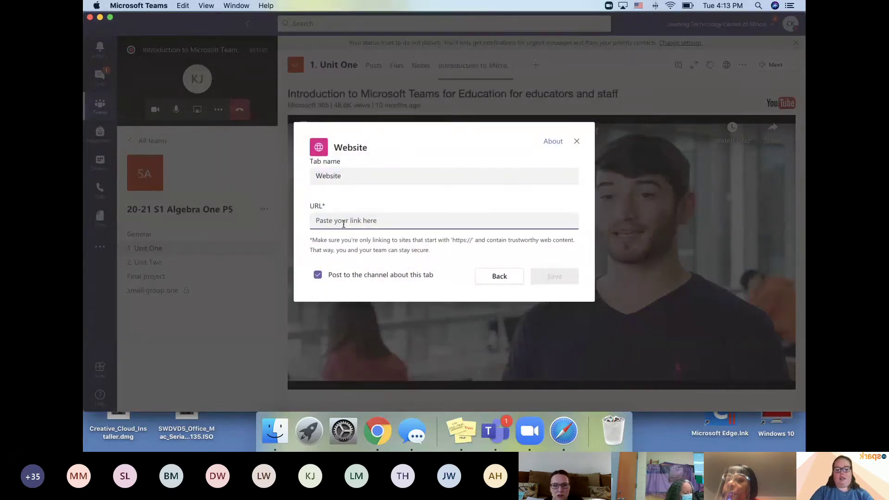
text(https:)
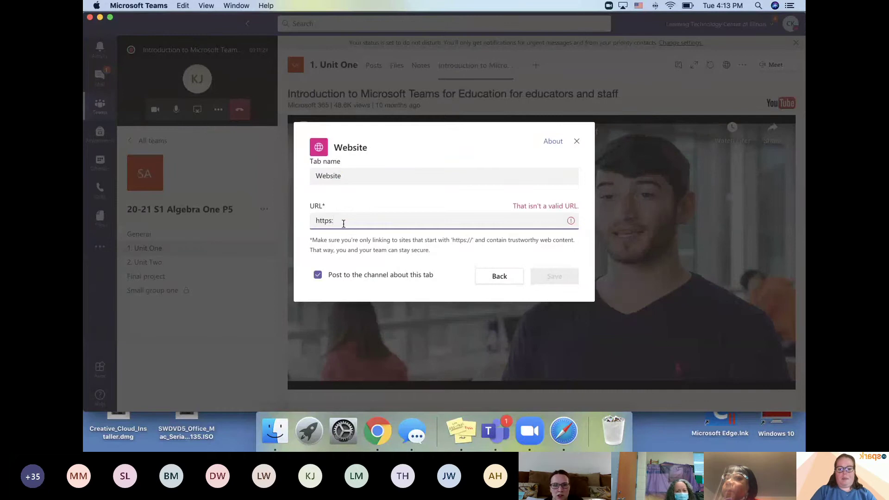
text(//netflix.com)
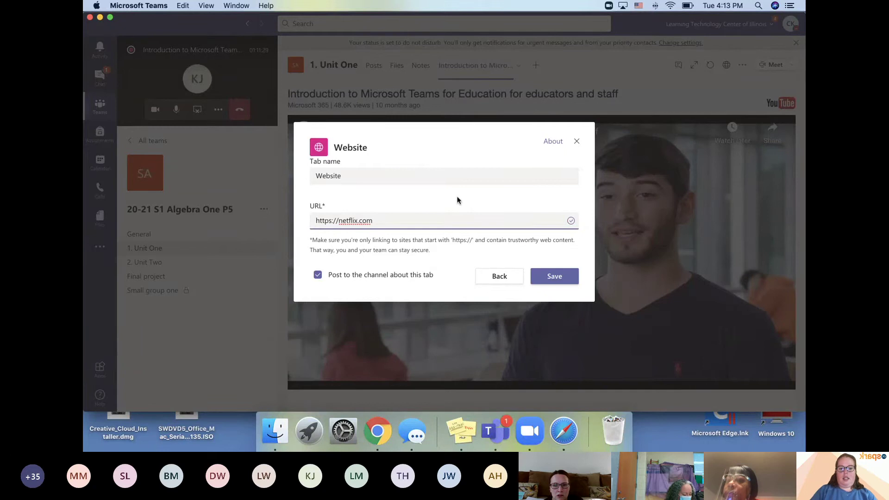
click(551, 276)
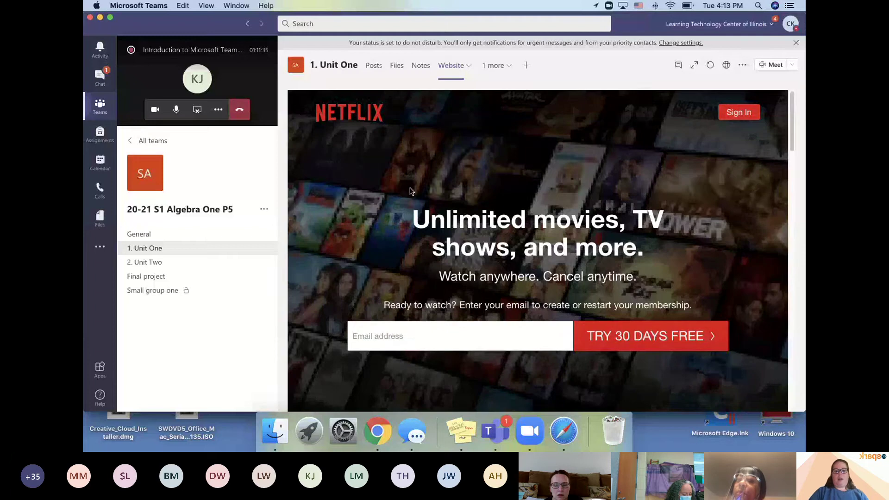
click(404, 343)
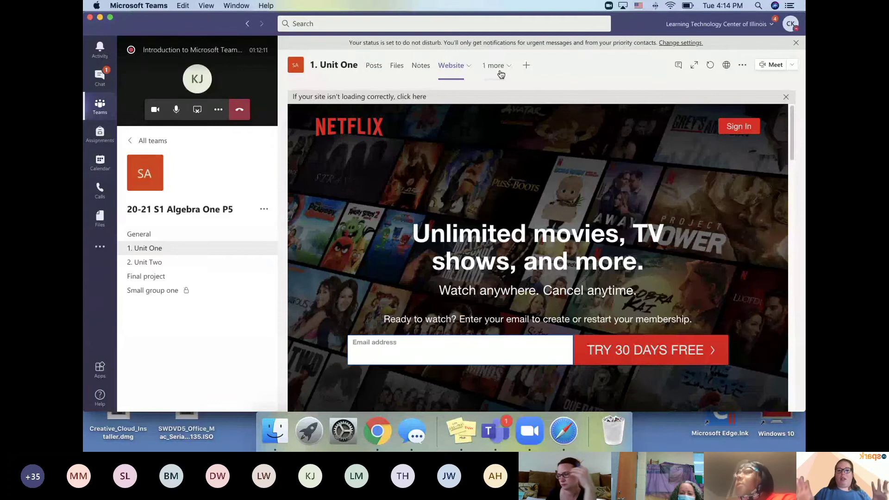
Step: View the Small group one and General channels, and preview the General channel's instant meeting setup without starting the meeting
click(165, 294)
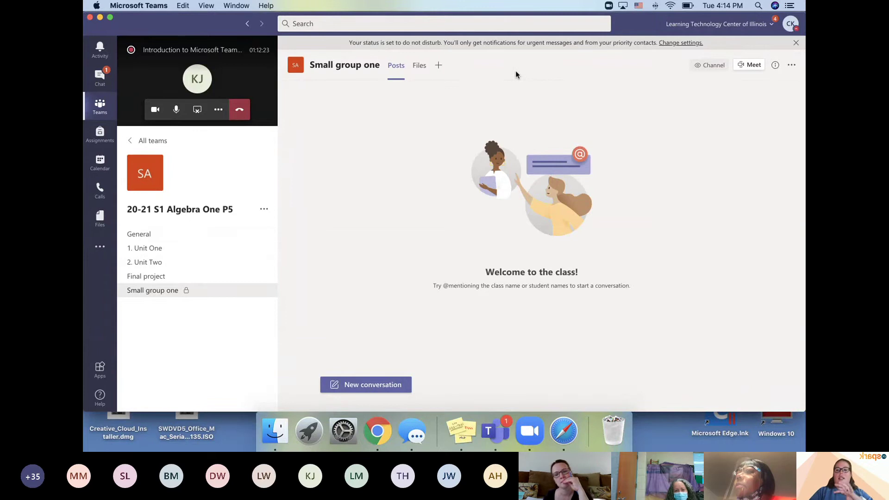
click(144, 234)
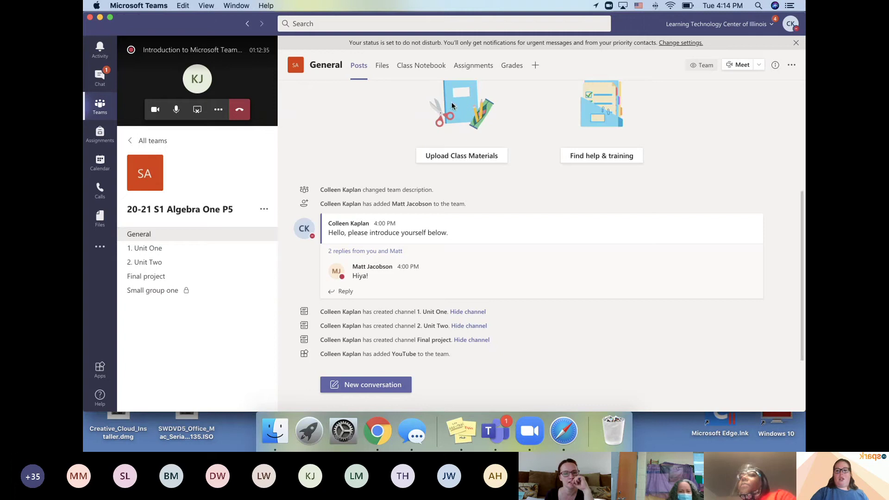
click(732, 65)
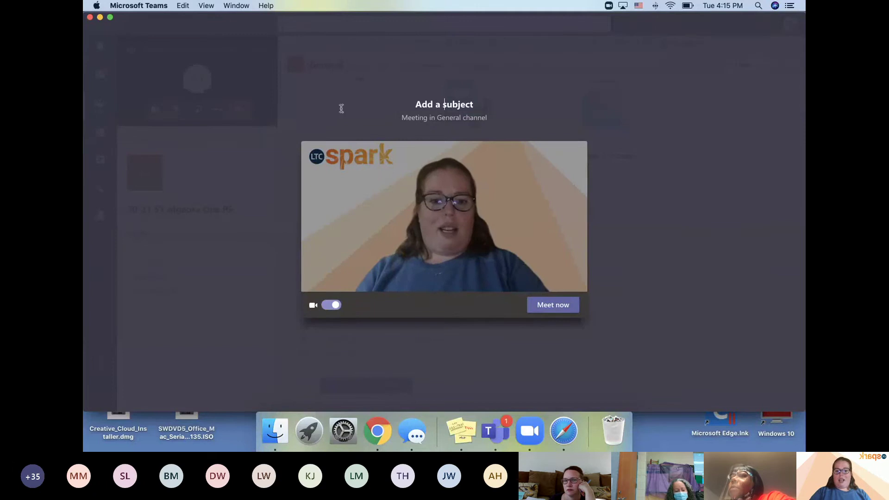
click(135, 93)
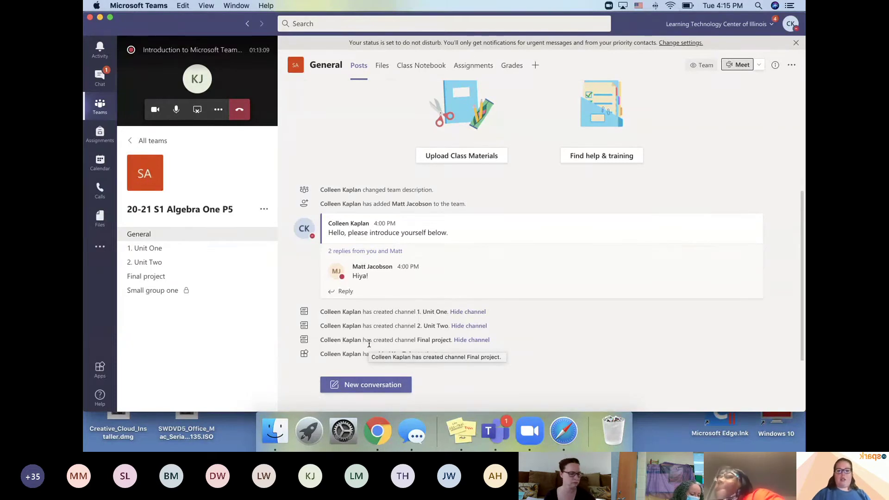
Step: Open the calendar, look through the current work week's hours, and go back to the previous week
click(99, 163)
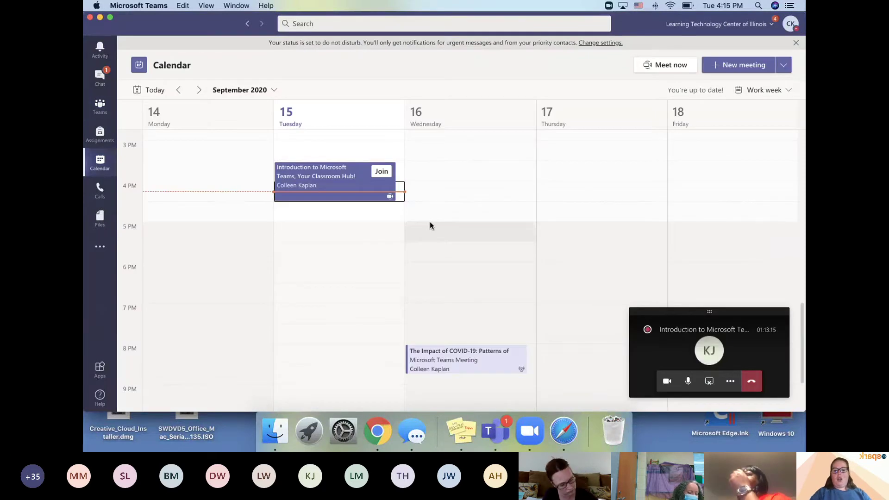
scroll(395, 166, up, 3)
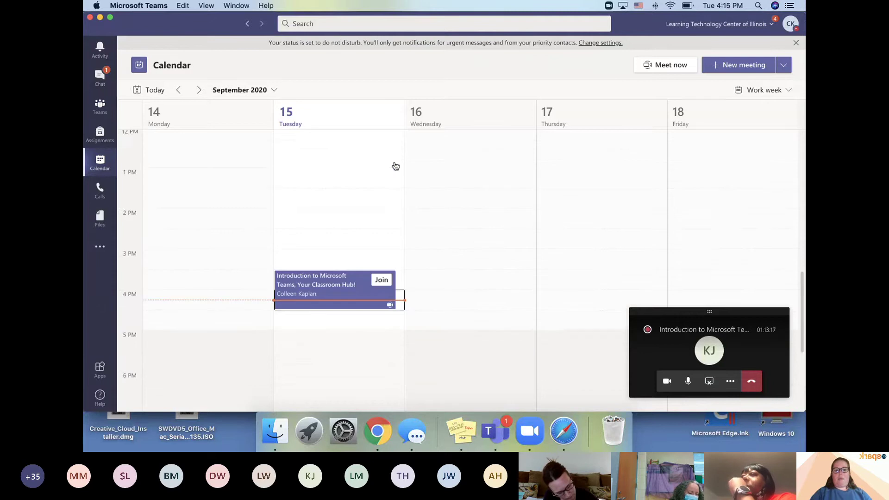
scroll(395, 166, up, 9)
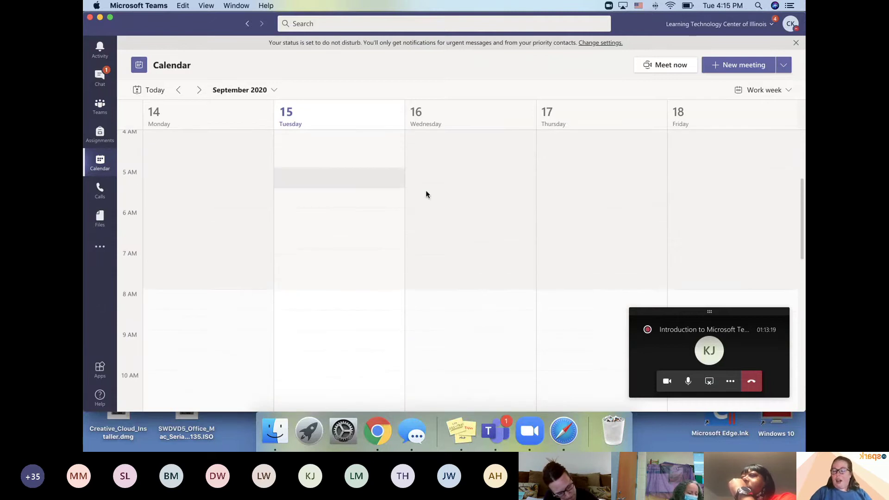
scroll(426, 194, down, 2)
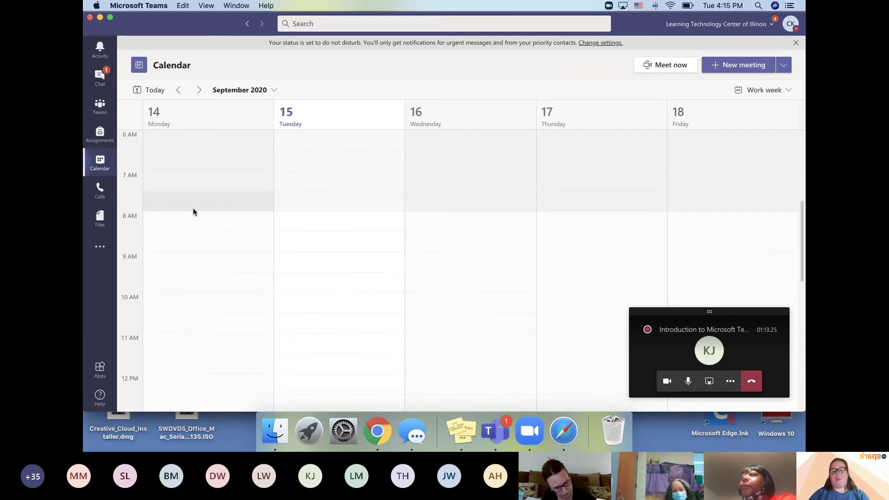
scroll(193, 211, down, 4)
scroll(193, 212, down, 3)
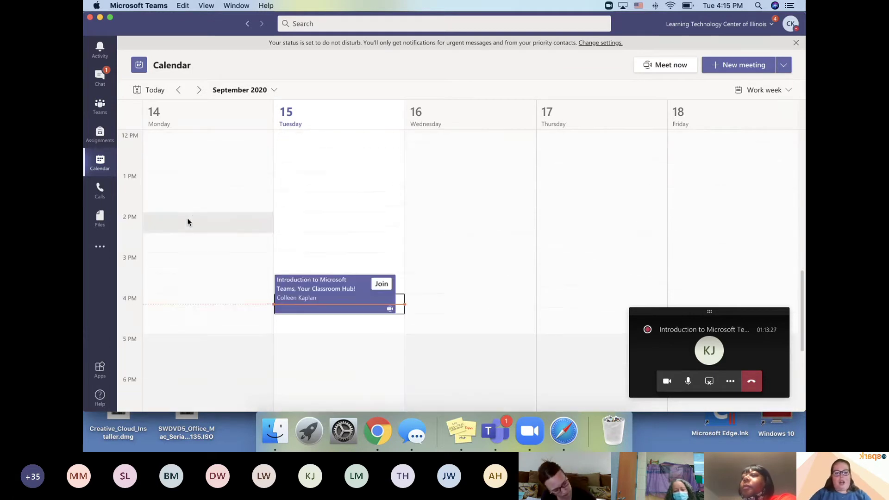
scroll(154, 315, up, 3)
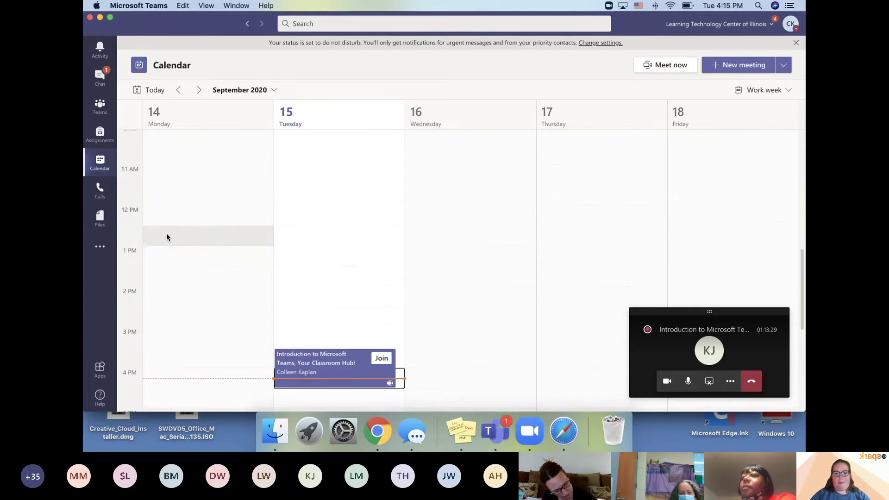
click(179, 91)
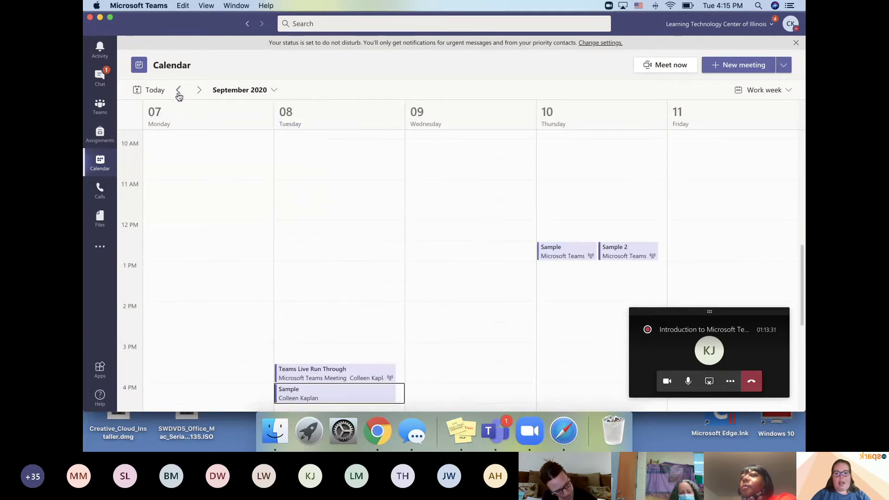
Step: Look through the calendar's August 31 to September 4 work week, and return to the current week
scroll(226, 140, down, 2)
click(181, 90)
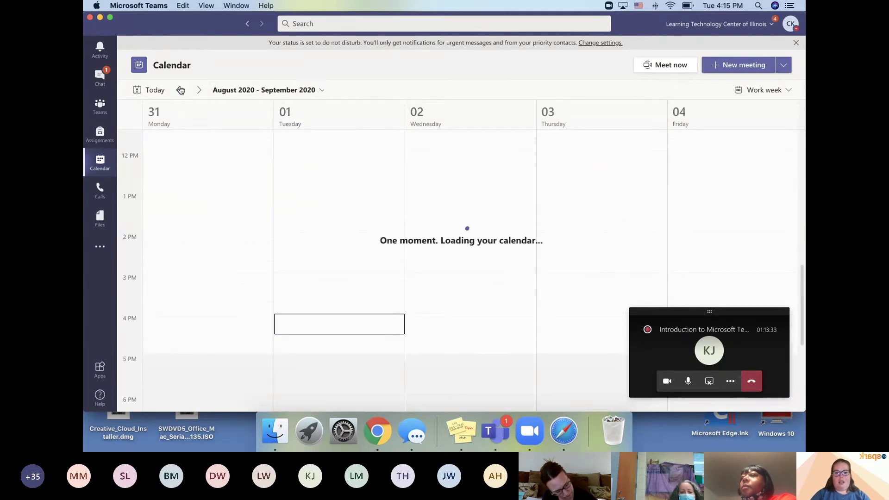
scroll(352, 257, up, 1)
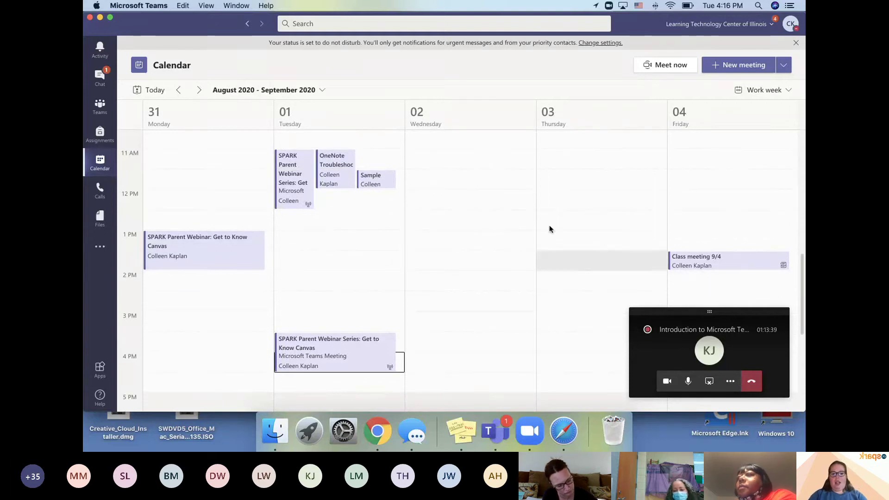
click(199, 90)
click(151, 92)
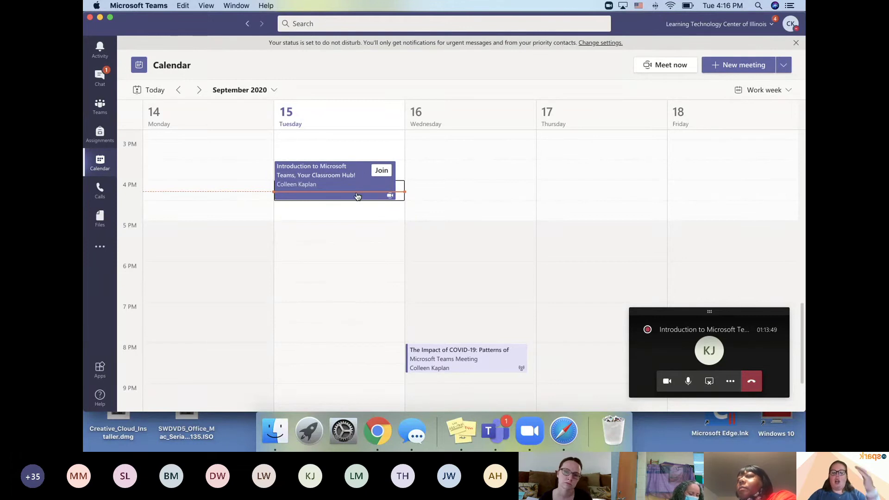
scroll(349, 194, up, 3)
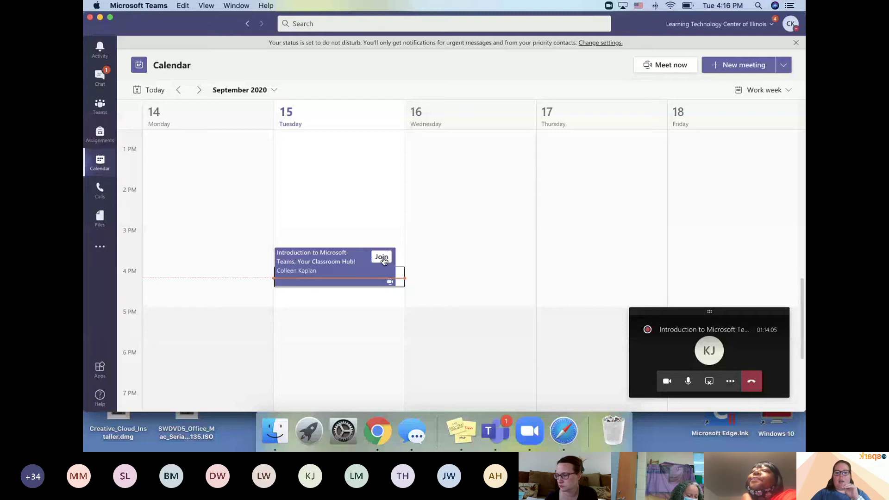
Step: Preview the calendar in Day view and switch back to the Work week view
click(788, 91)
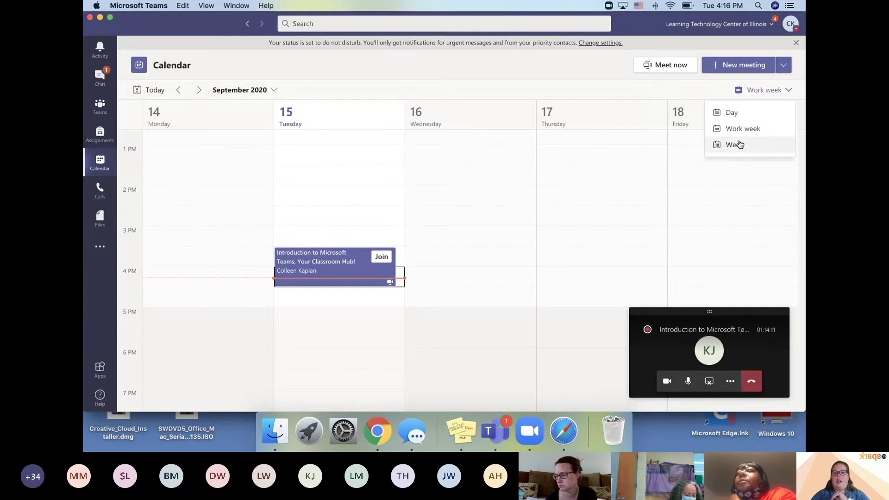
click(733, 113)
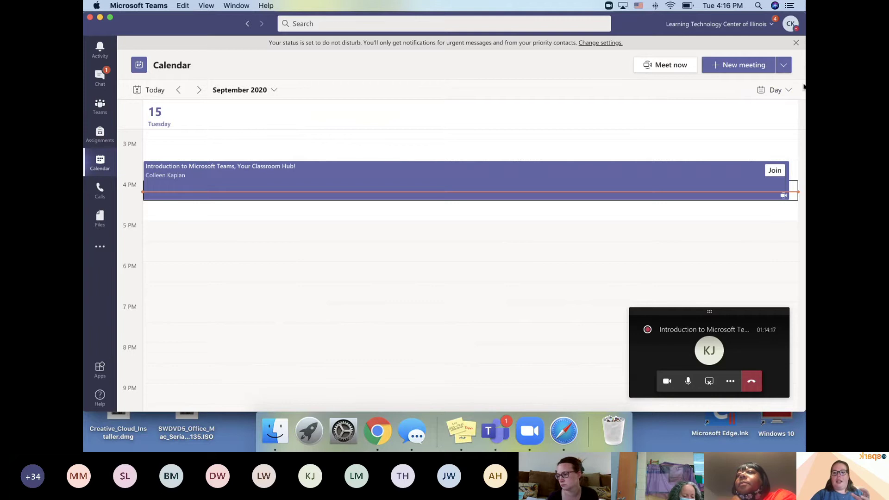
click(788, 90)
click(756, 127)
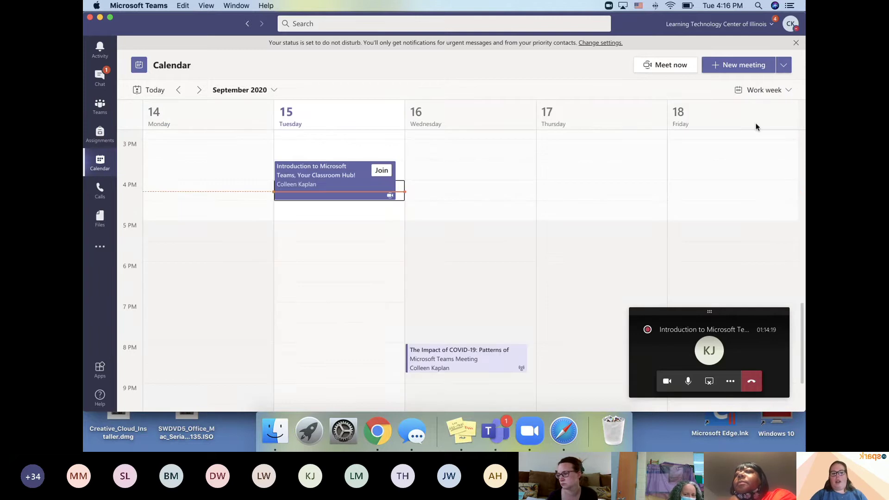
scroll(585, 153, up, 3)
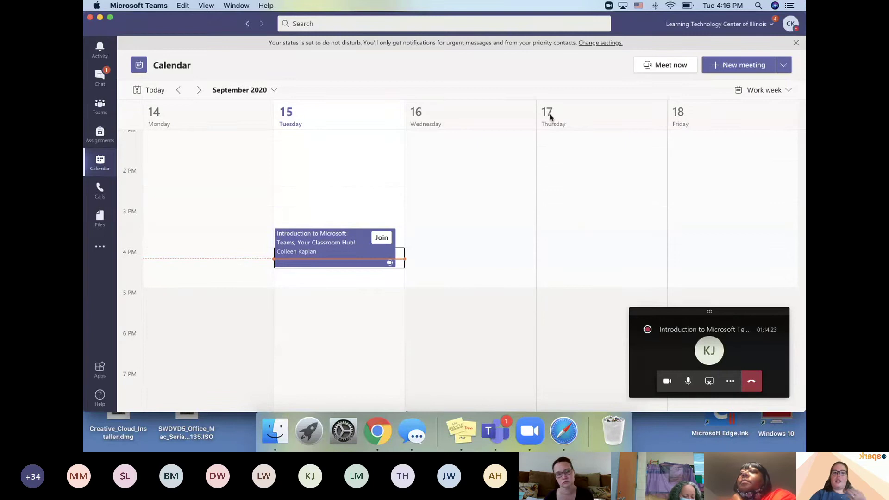
Step: Start scheduling a new meeting and title it "Class Meeting 9/16"
click(741, 69)
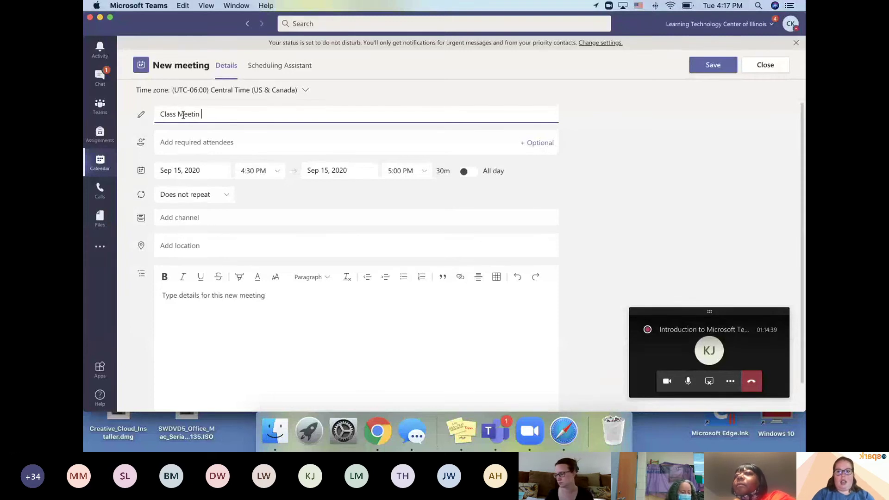
text(9/16)
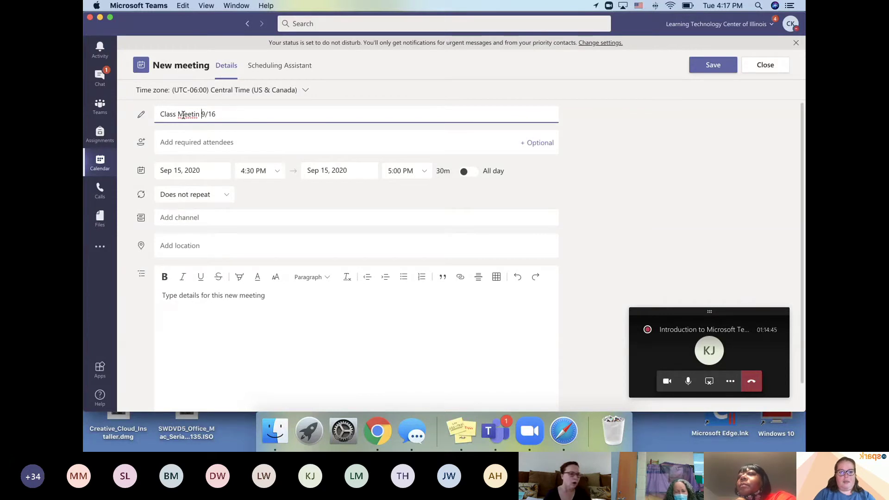
text(g)
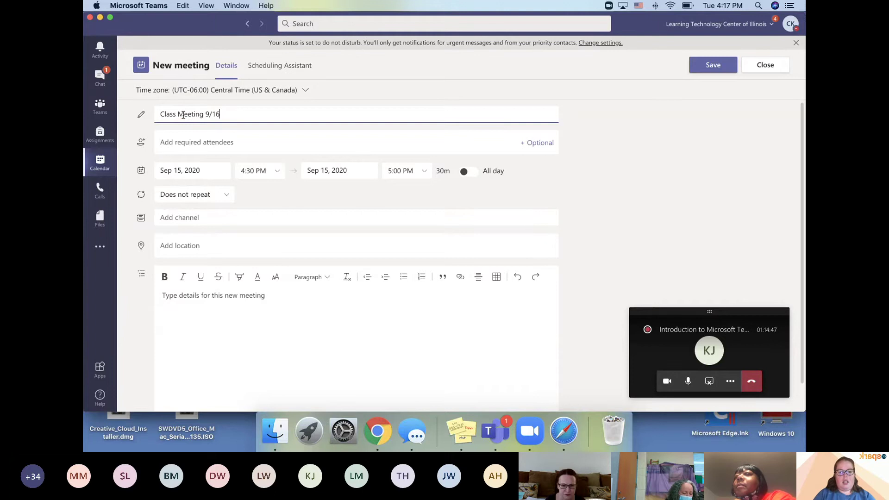
scroll(195, 153, down, 2)
scroll(266, 161, up, 2)
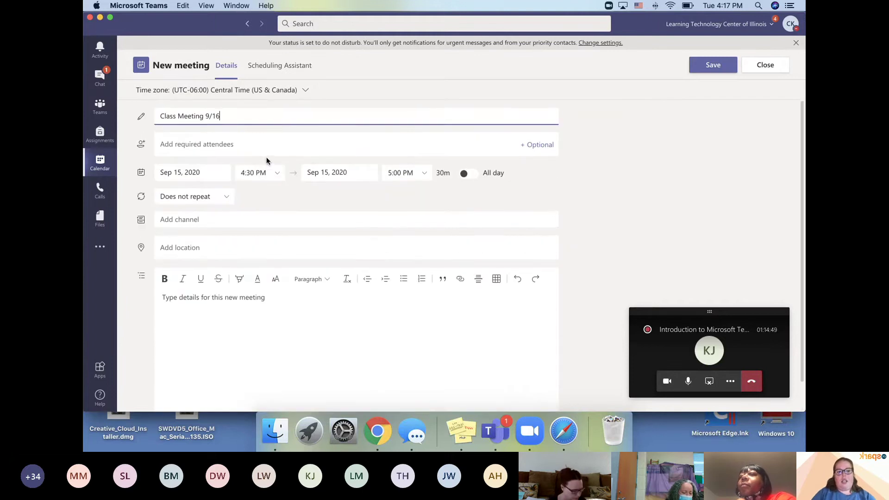
Step: Look at the required attendees field and the start and end time choices without changing them
click(183, 149)
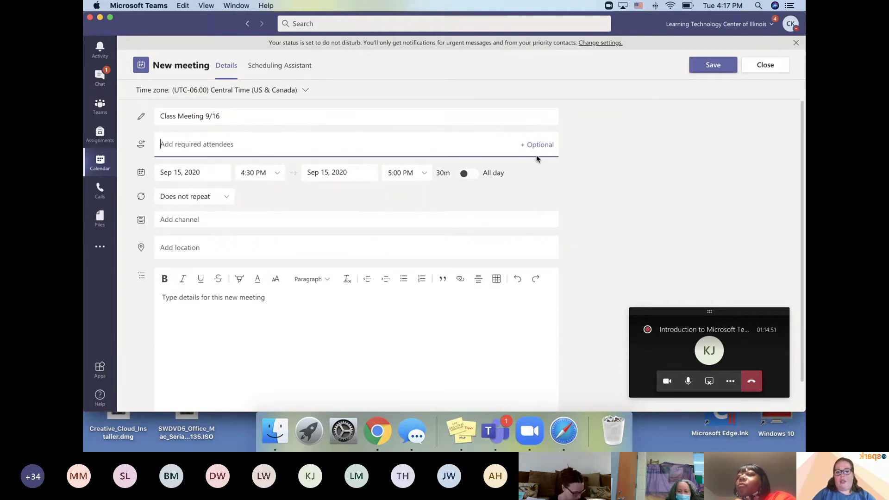
click(267, 178)
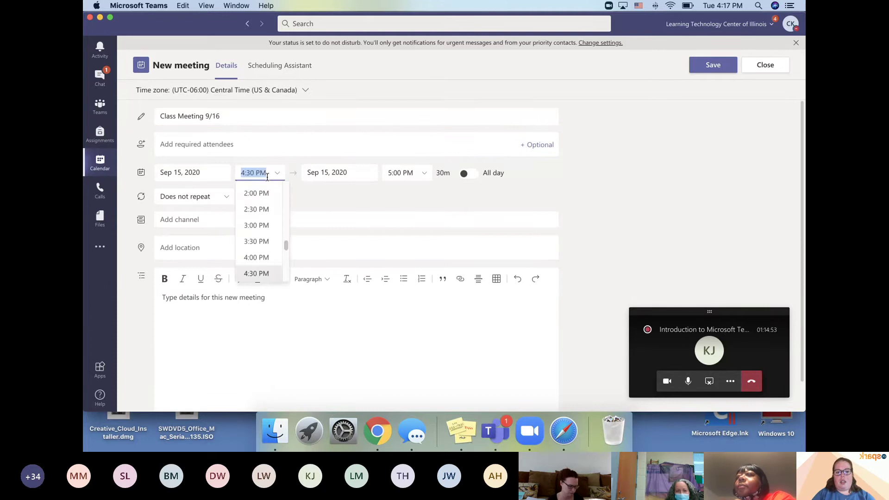
click(411, 175)
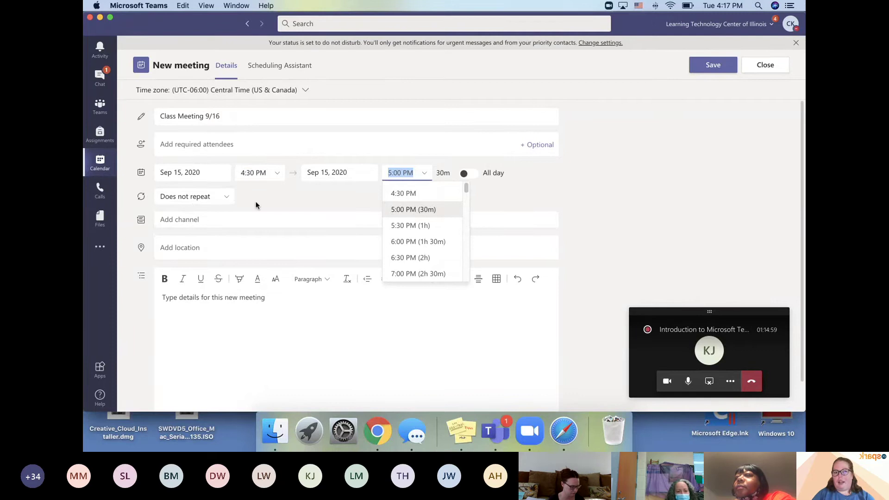
click(284, 203)
Step: Assign the class meeting to the General channel of the 20-21 S1 Algebra One P5 team
click(224, 219)
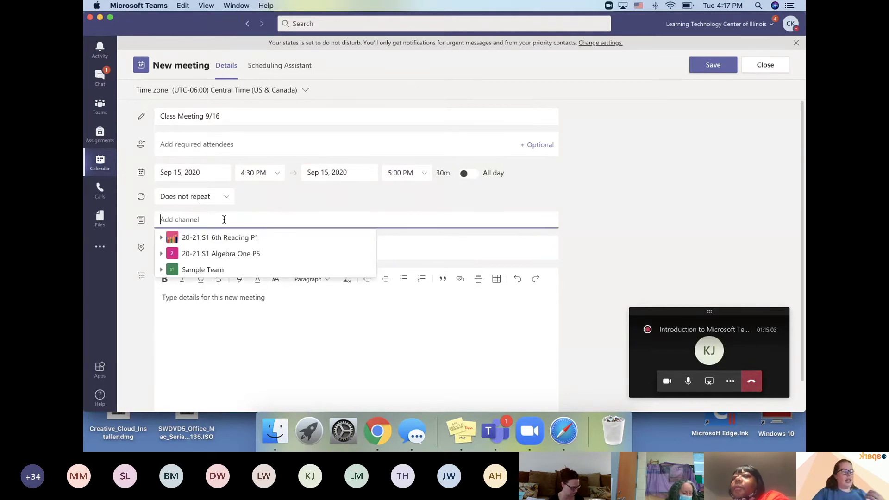
click(162, 254)
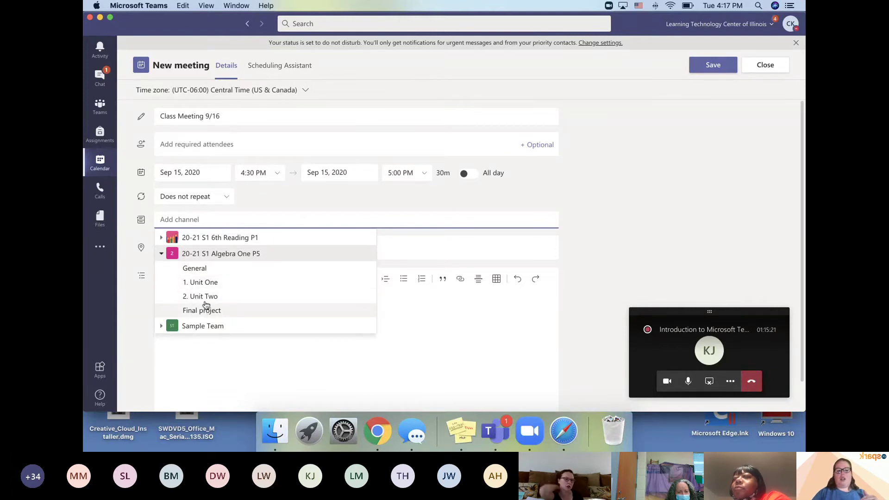
click(205, 269)
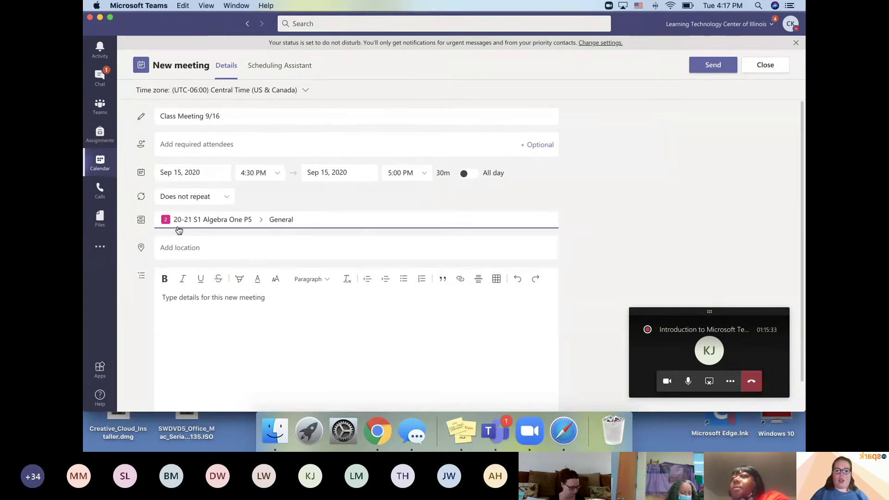
Step: Enter "Details go here" as the meeting details and send the class meeting invitation
scroll(190, 260, down, 1)
click(178, 276)
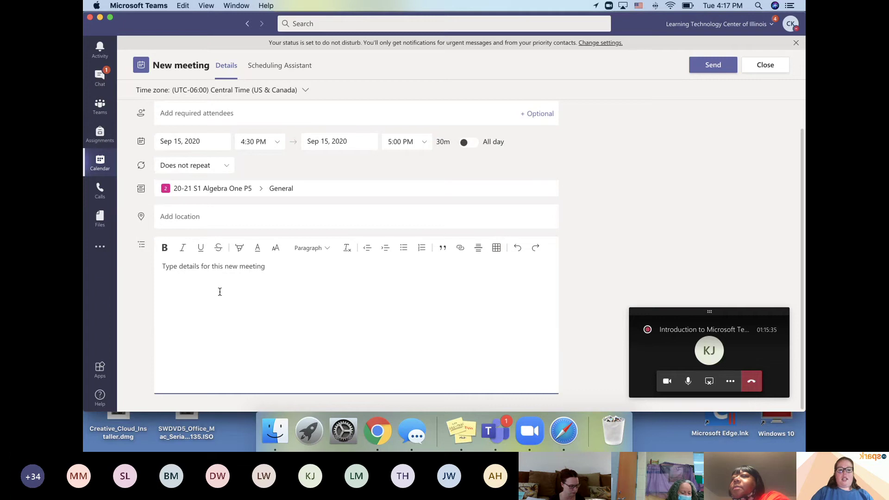
text(Det)
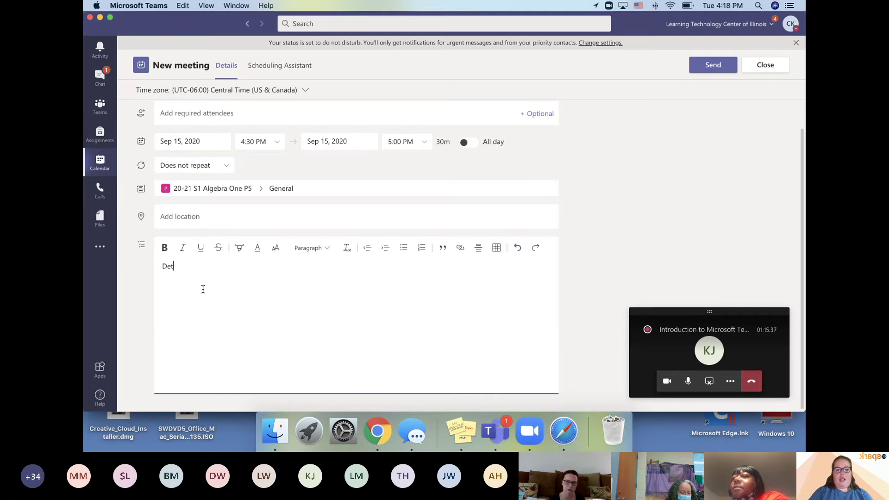
text(ails go here)
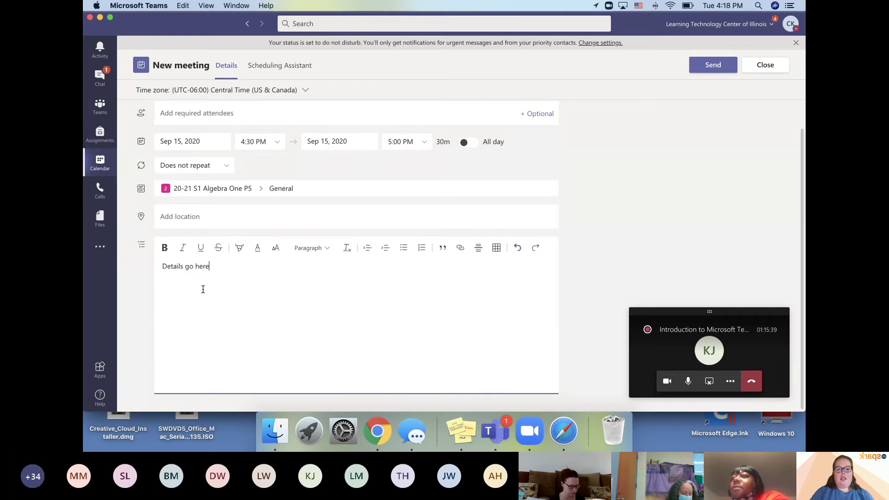
scroll(486, 190, up, 1)
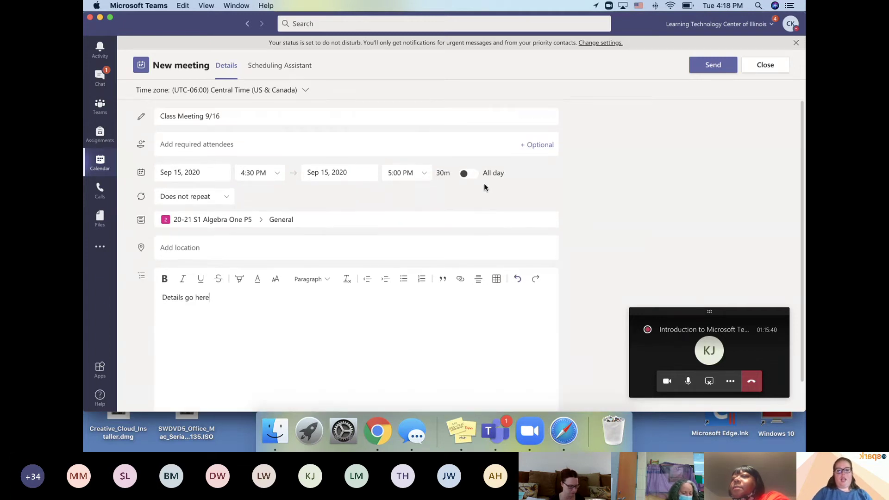
click(713, 65)
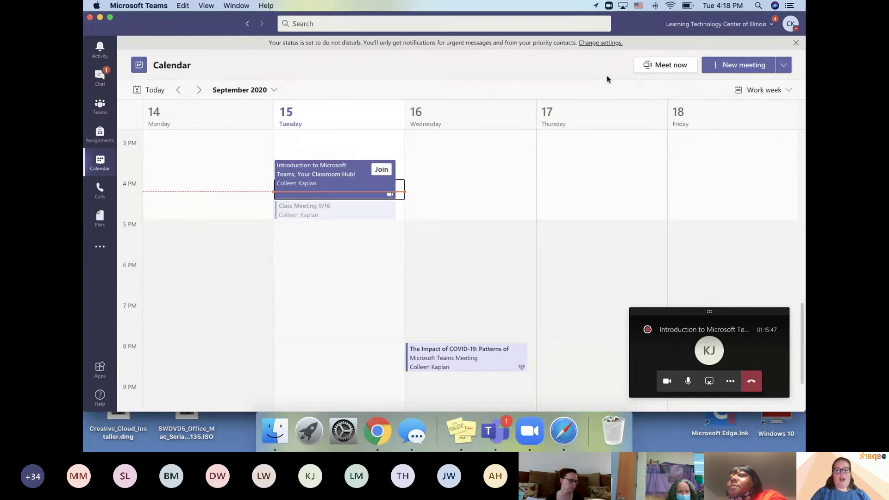
Step: Start a new meeting titled "Meet with the principal" and add a colleague as a required attendee
click(734, 74)
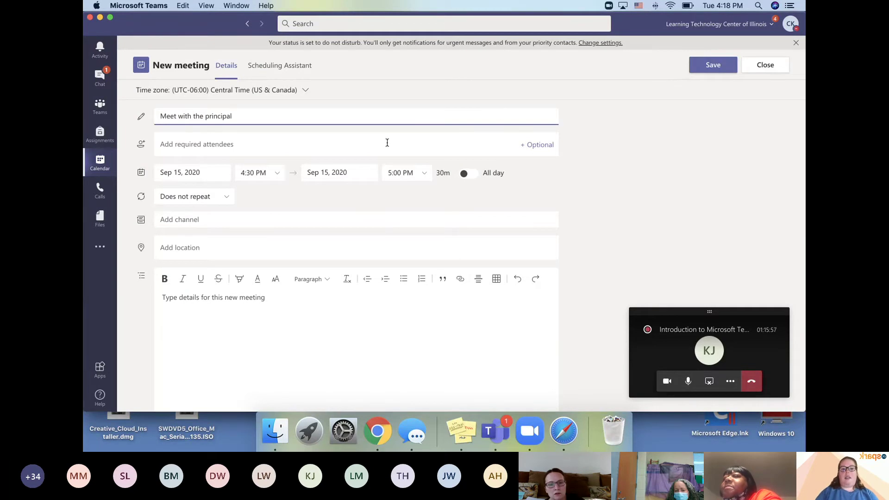
click(197, 144)
text(matt)
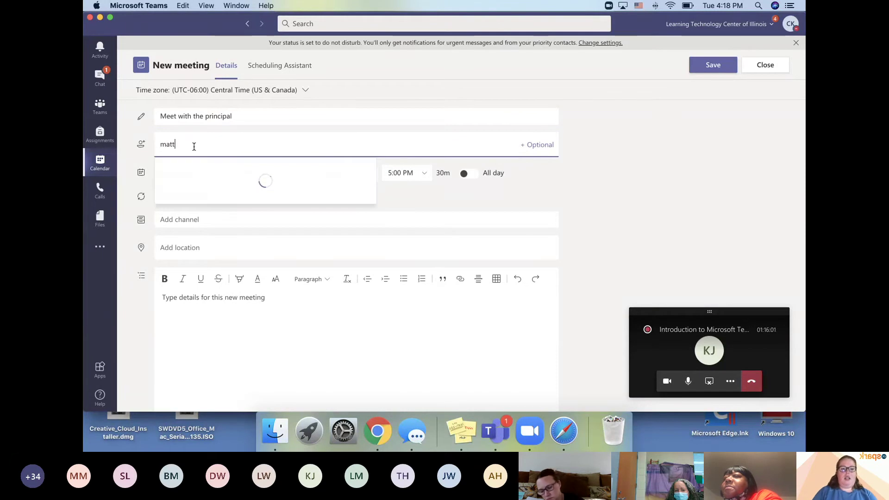
click(202, 176)
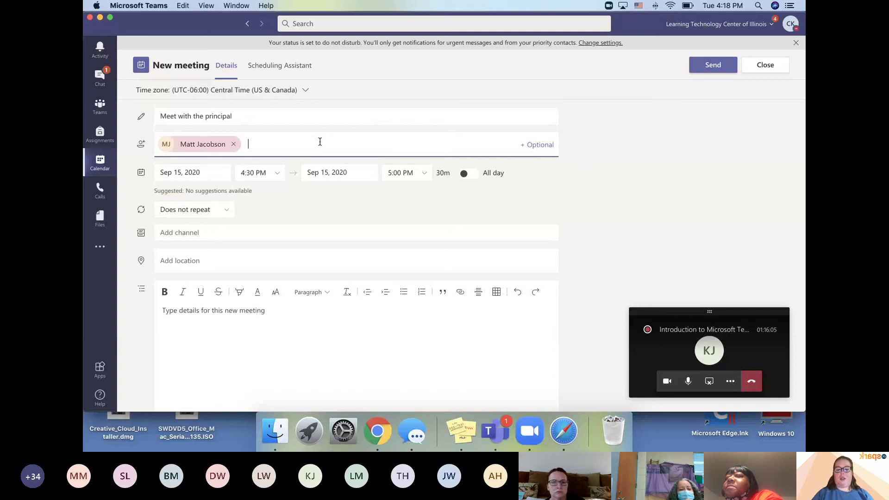
Step: Reschedule the principal meeting to Sep 16, 2020, 8:00–8:30 AM using the Scheduling Assistant, and send the invitation
click(283, 69)
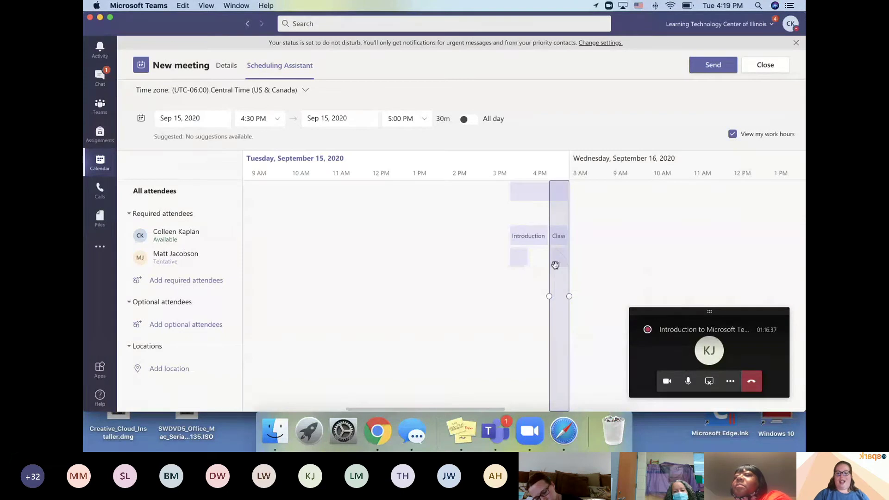
drag(558, 263, 583, 231)
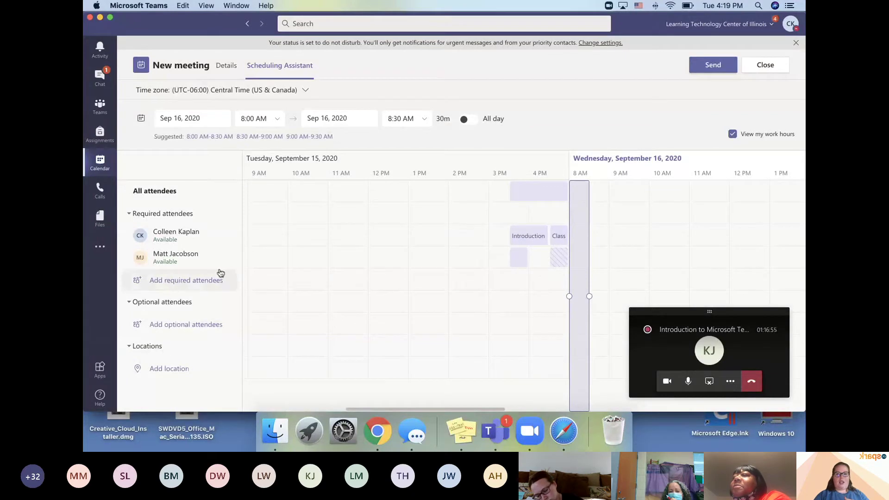
click(715, 71)
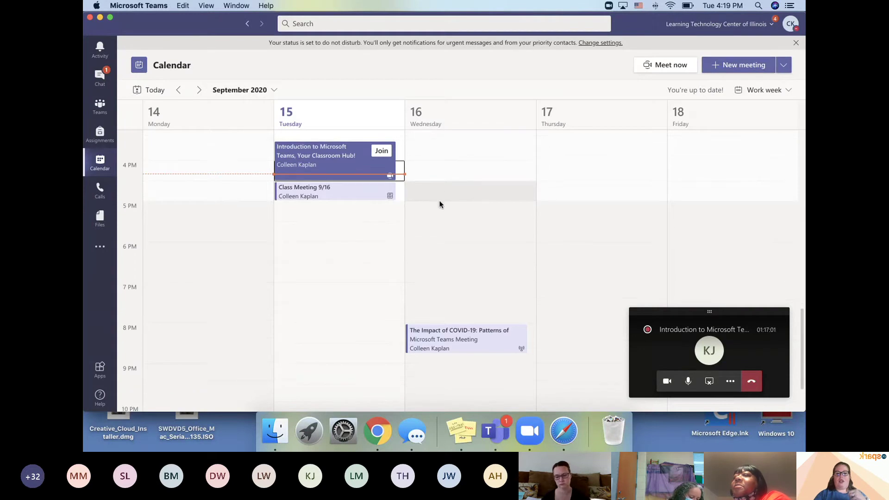
Step: Check Wednesday's principal meeting in the calendar and view the chat of the ongoing Introduction to Microsoft Teams meeting
scroll(439, 204, up, 5)
scroll(439, 204, up, 8)
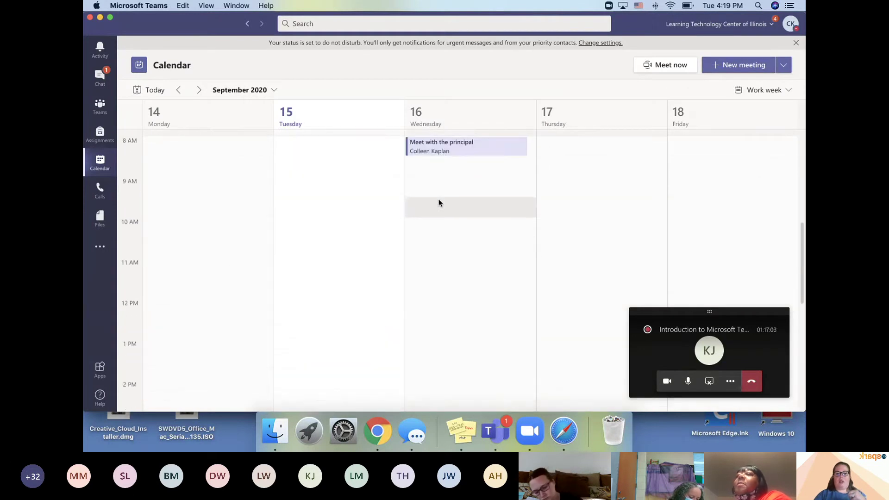
scroll(439, 212, down, 7)
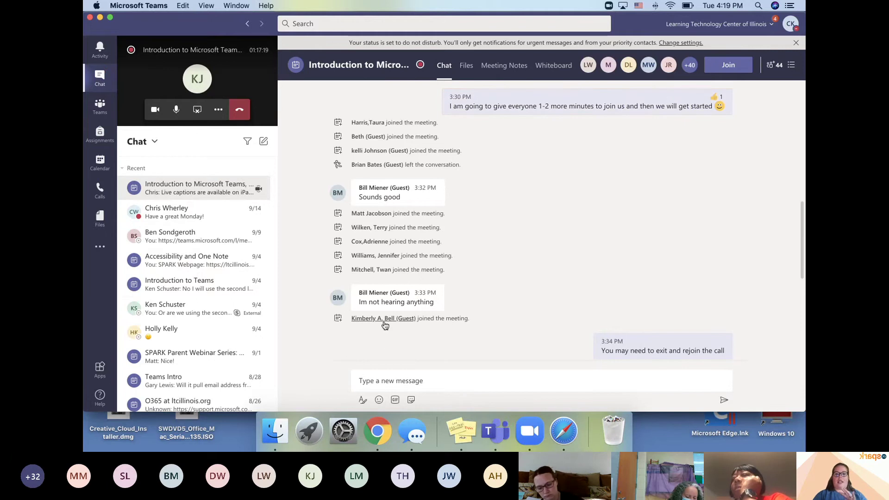
mouse_move(386, 321)
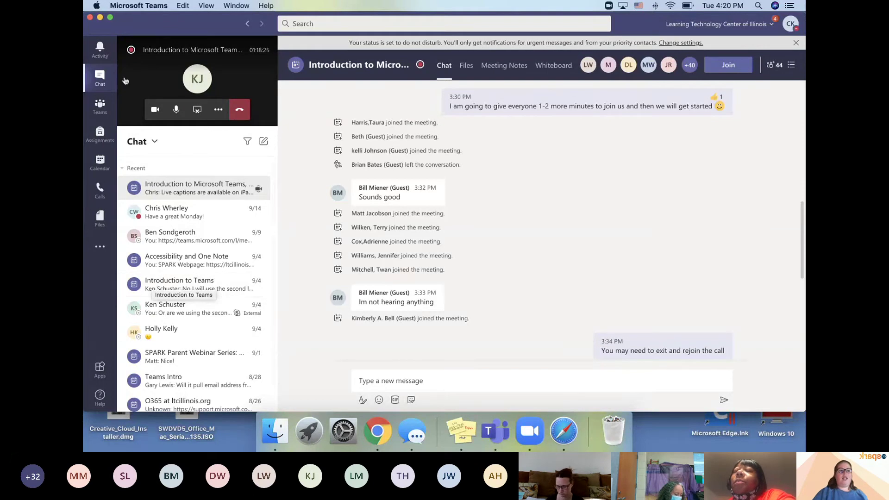
Step: View the Class Meeting 9/16 post in the Algebra team's General channel, and go back to the calendar
click(100, 163)
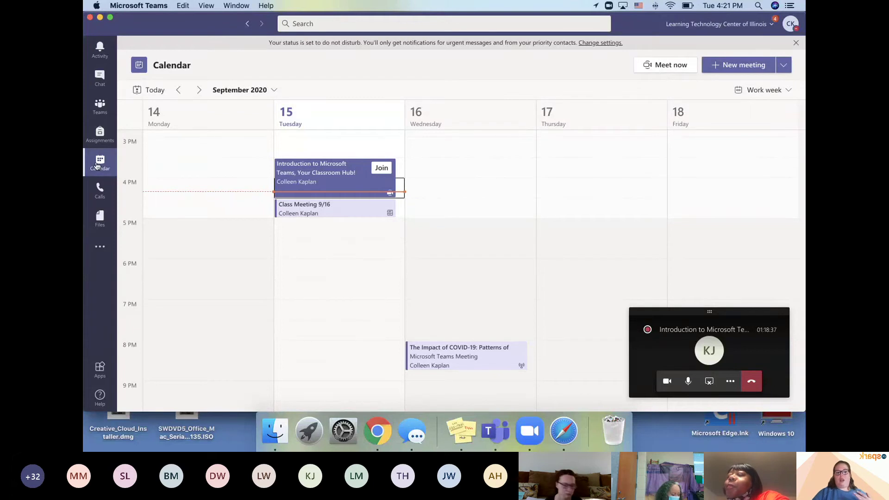
click(100, 108)
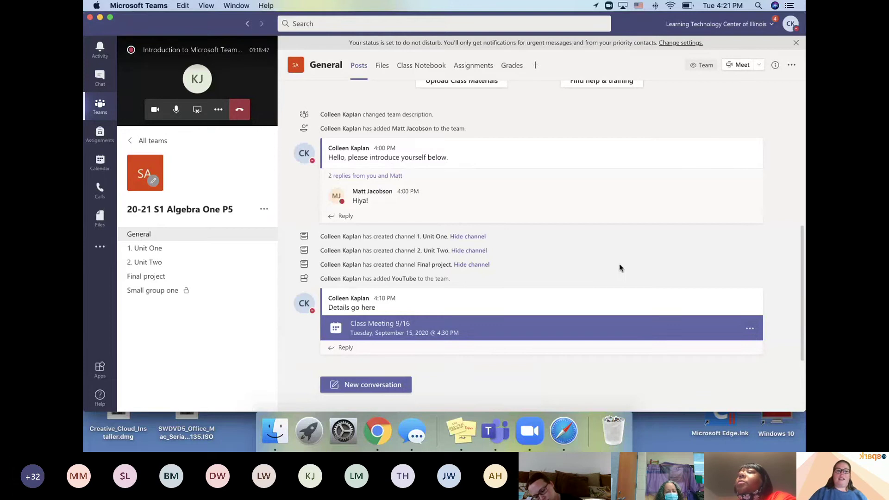
click(103, 169)
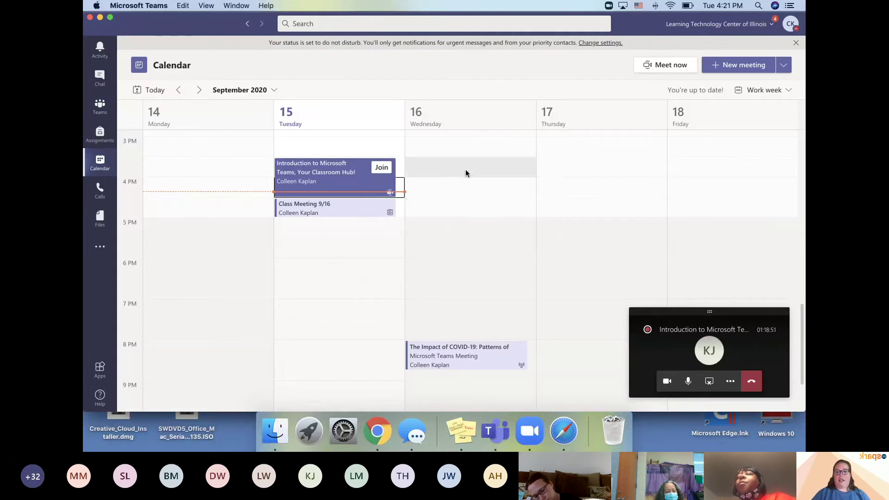
scroll(466, 172, up, 4)
scroll(351, 216, down, 1)
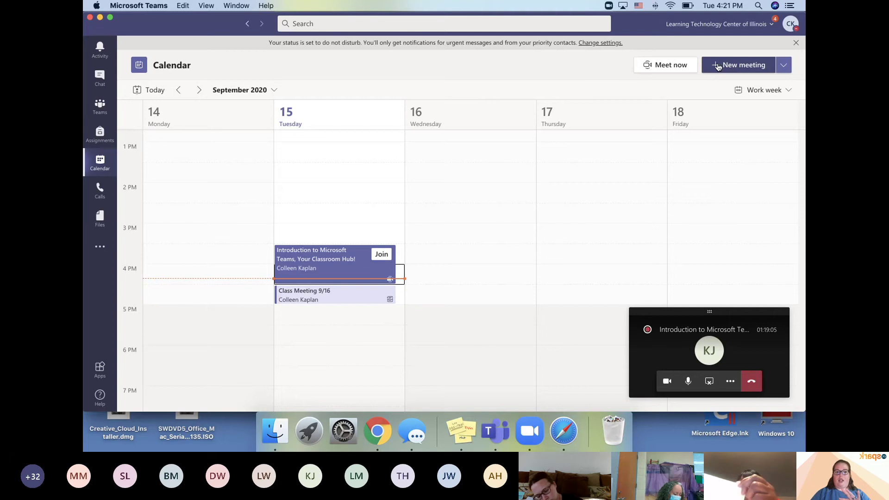
click(102, 171)
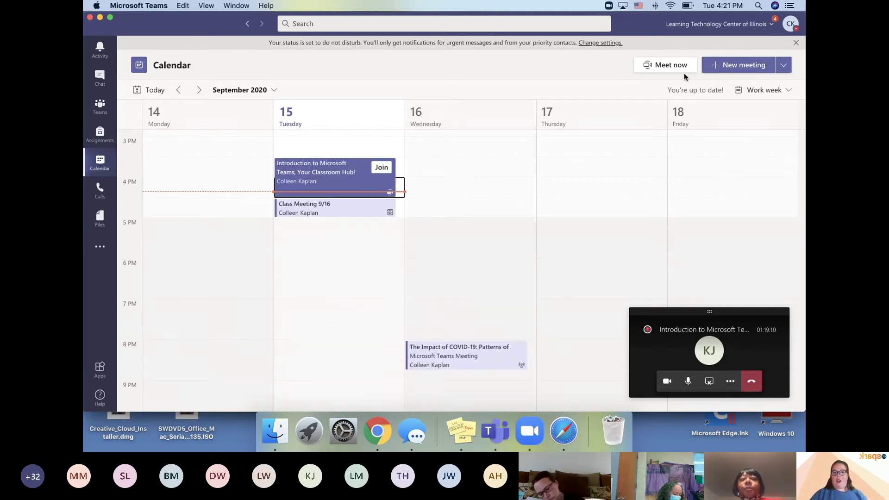
Step: Open the account profile options and review the presence status, status message, saved items, settings and update entries
click(771, 25)
click(790, 26)
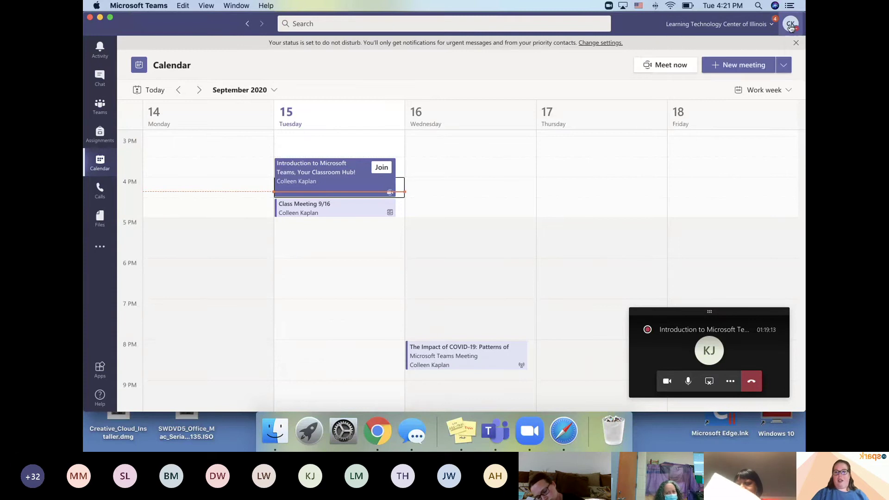
mouse_move(694, 86)
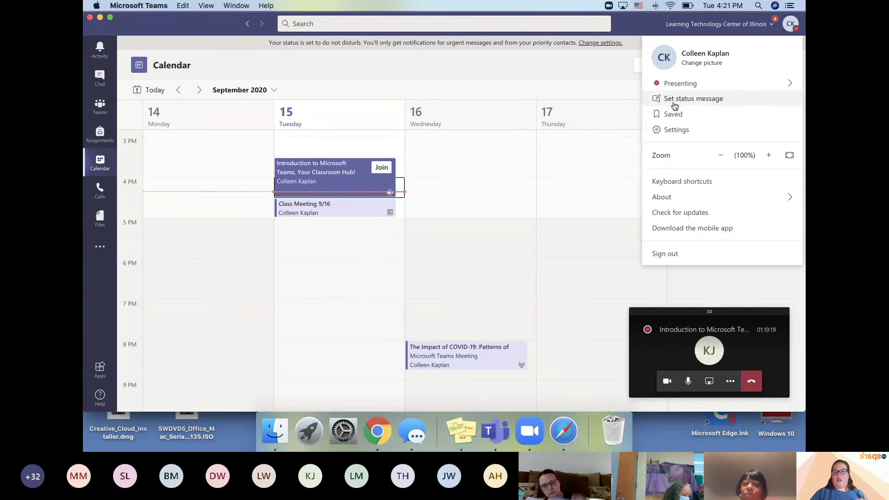
mouse_move(659, 84)
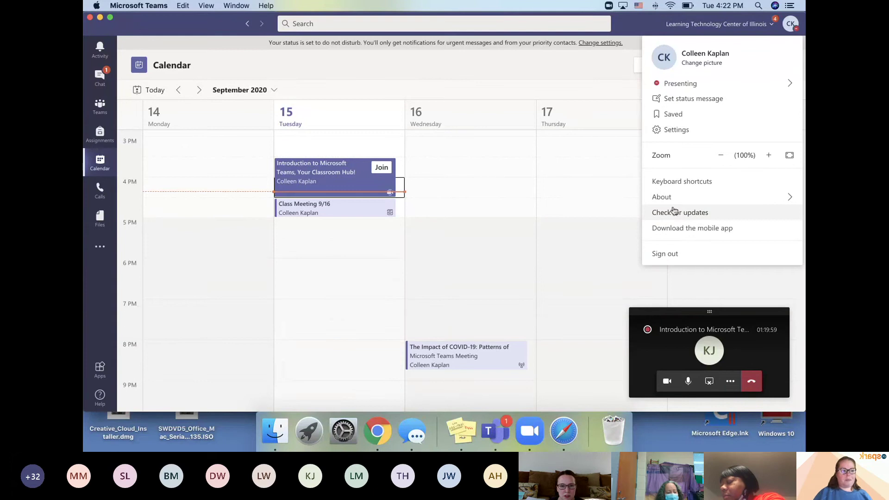
Step: Read the new question in the meeting chat, return to the full meeting view and turn on incoming video
click(100, 78)
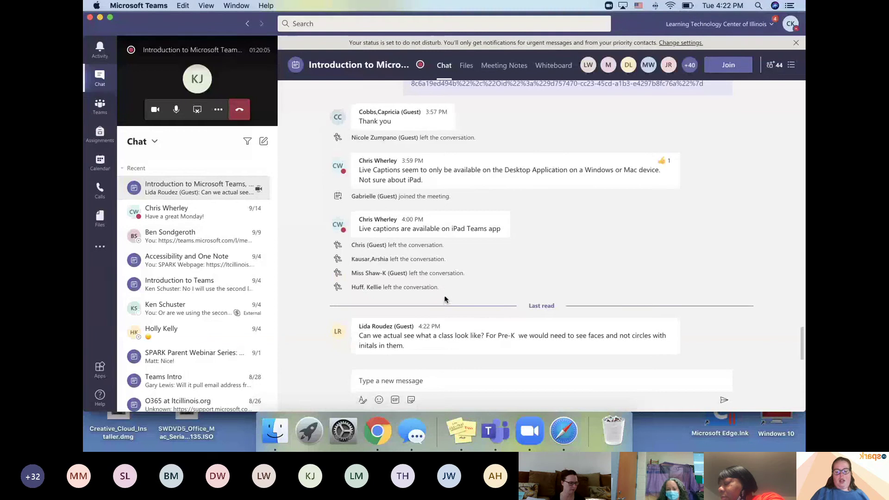
click(192, 80)
click(494, 335)
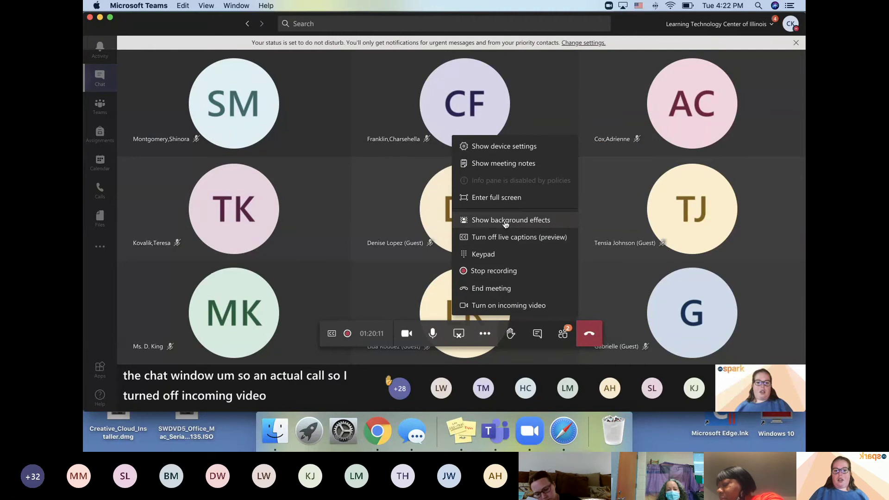
click(502, 305)
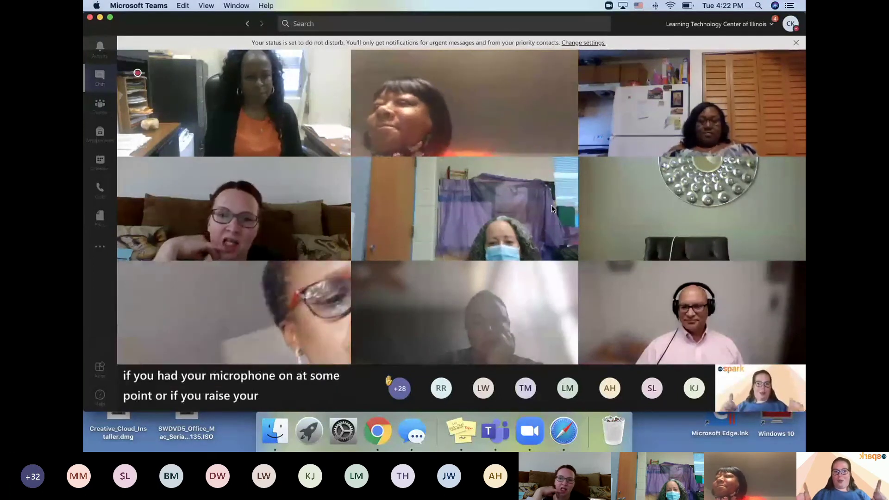
Step: Turn off incoming video for the ongoing meeting
mouse_move(521, 356)
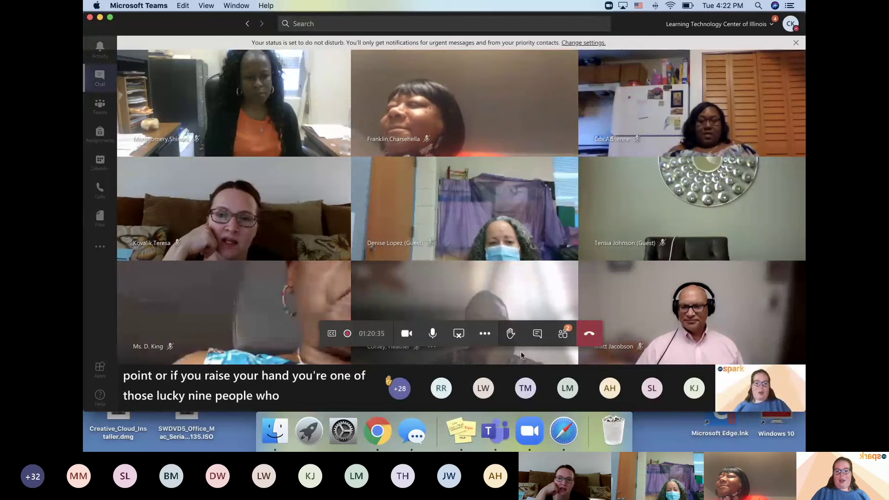
click(485, 334)
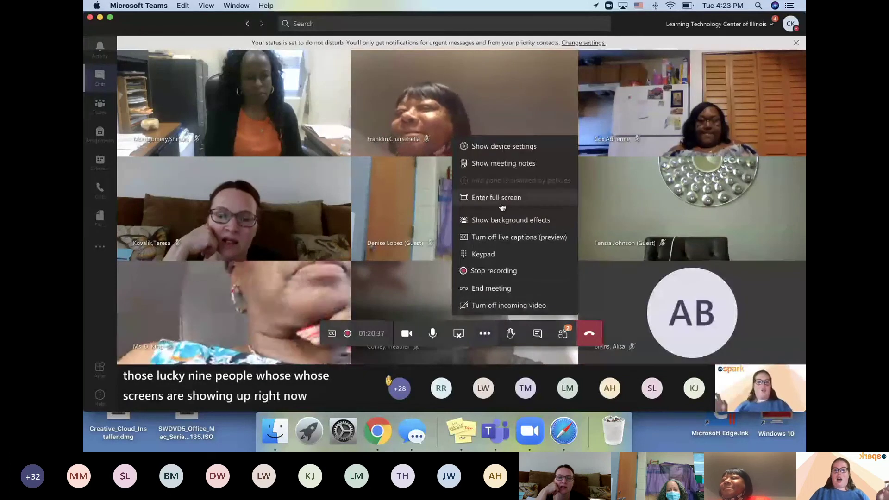
click(494, 305)
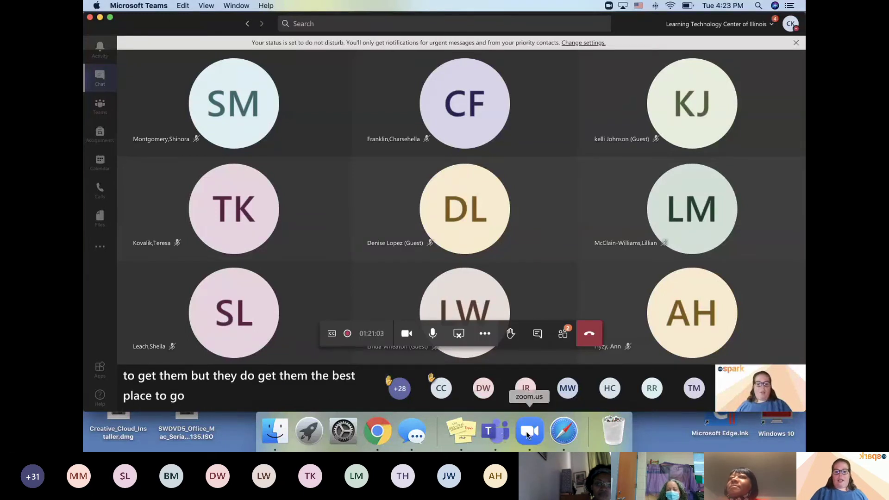
Step: Switch to Chrome and bring up the page with the meeting options
click(377, 430)
click(581, 22)
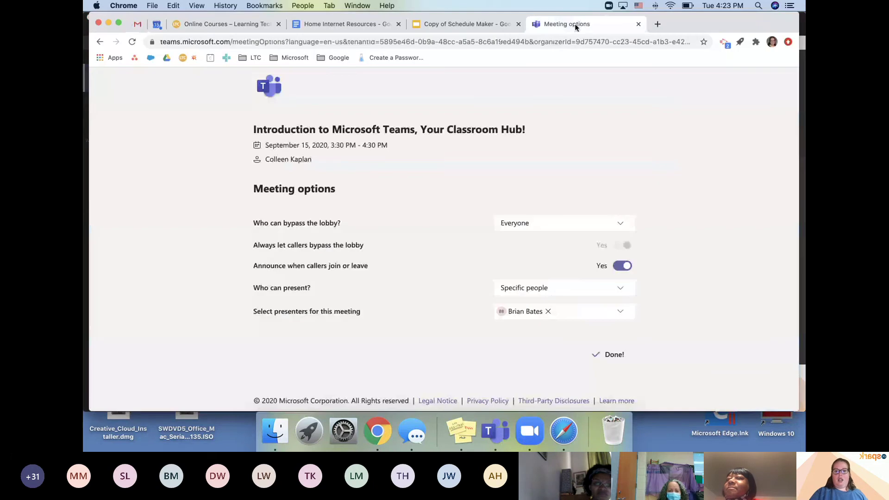
click(510, 41)
text(twitter.cxom)
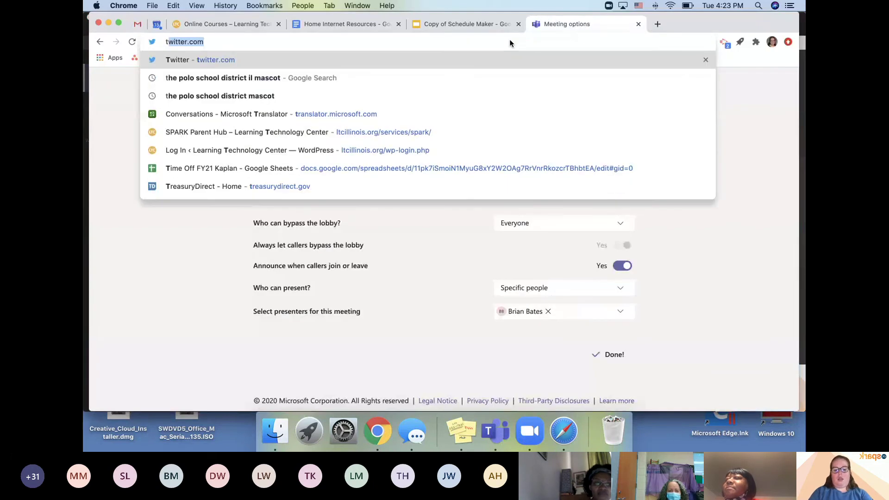
key(Return)
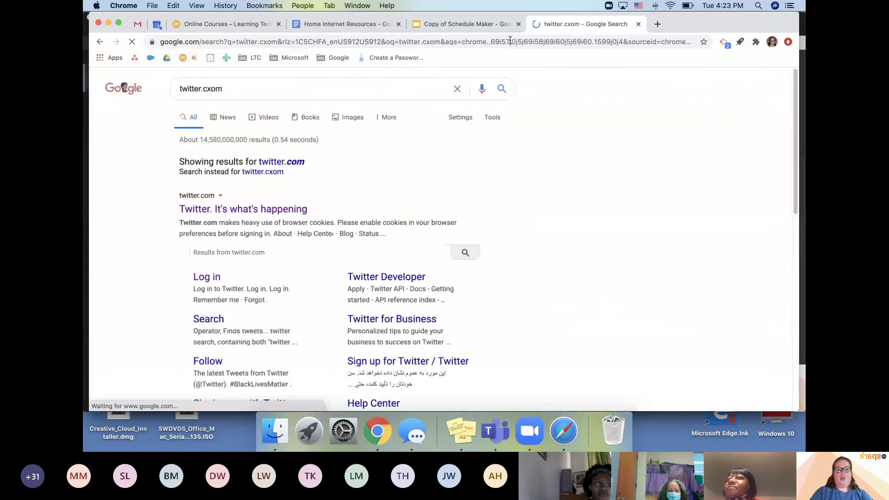
Step: Load twitter.com in the current browser tab
click(505, 42)
text(twitter.com)
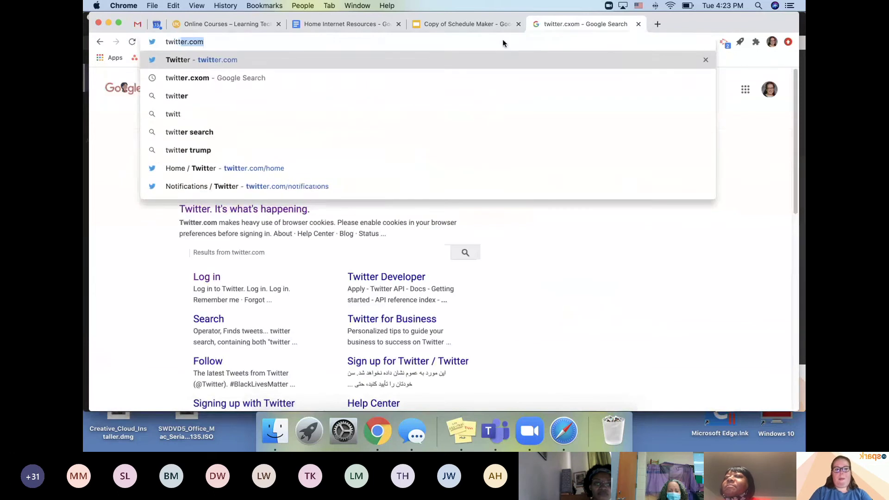
key(Return)
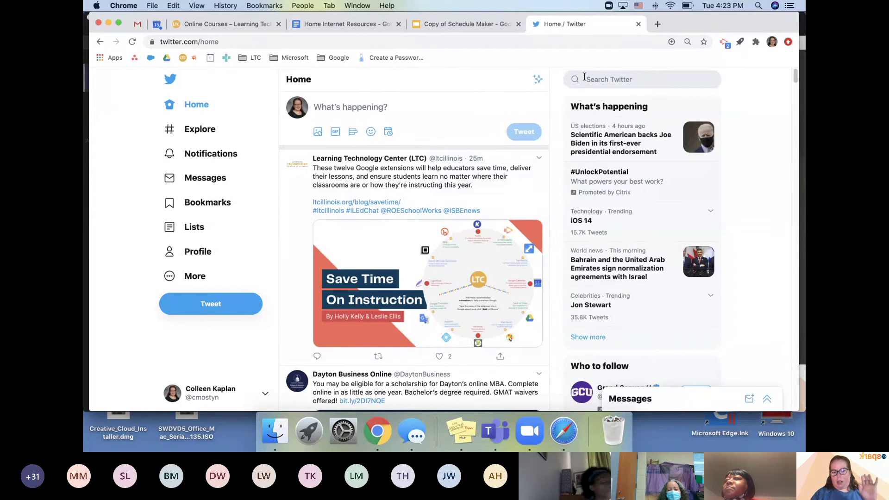
Step: Search Twitter for the Microsoft Education product manager's account and open his profile
click(636, 80)
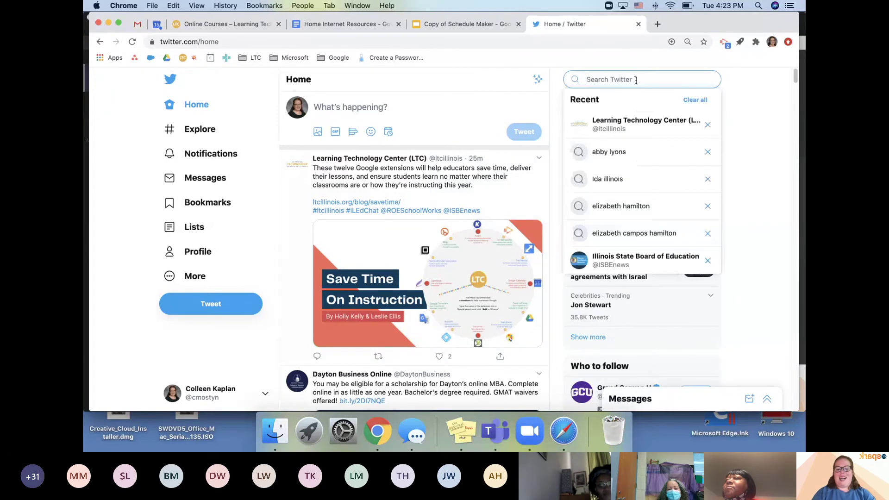
text(tho)
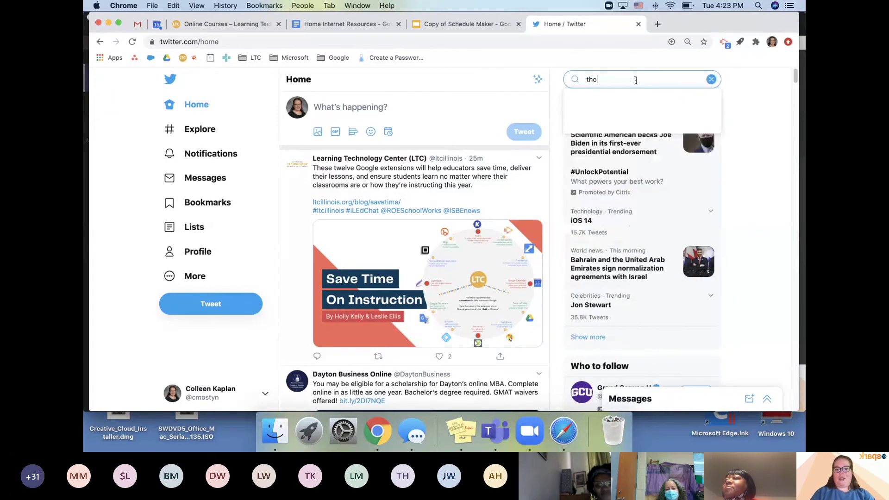
text(lf)
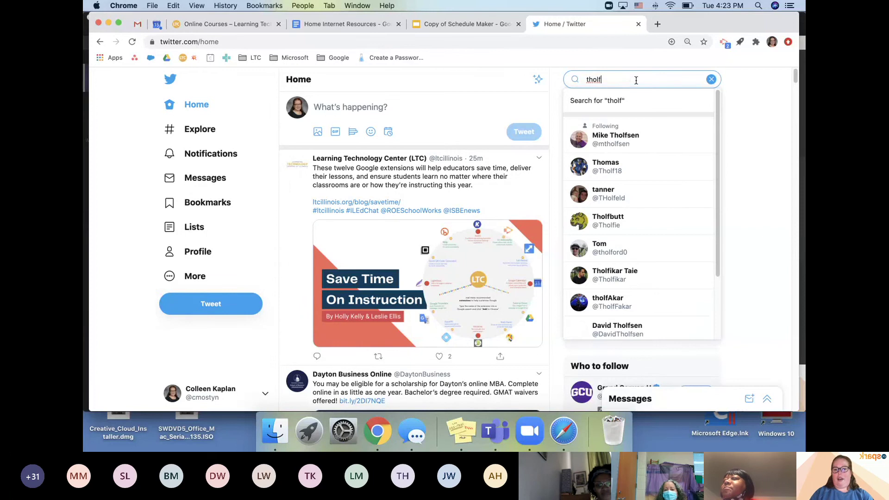
click(663, 147)
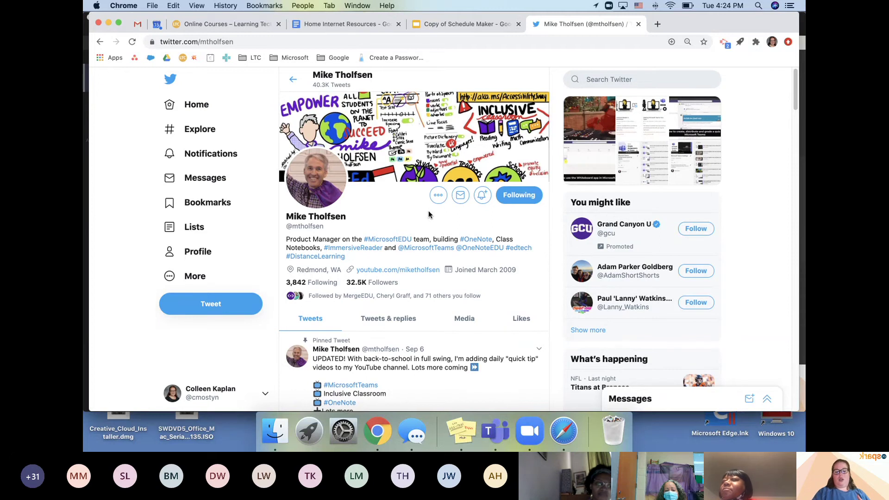
Step: Look through the profile's tweets for Microsoft Teams and OneNote tips, webinars and video playlists, and return to the profile header
scroll(429, 213, down, 5)
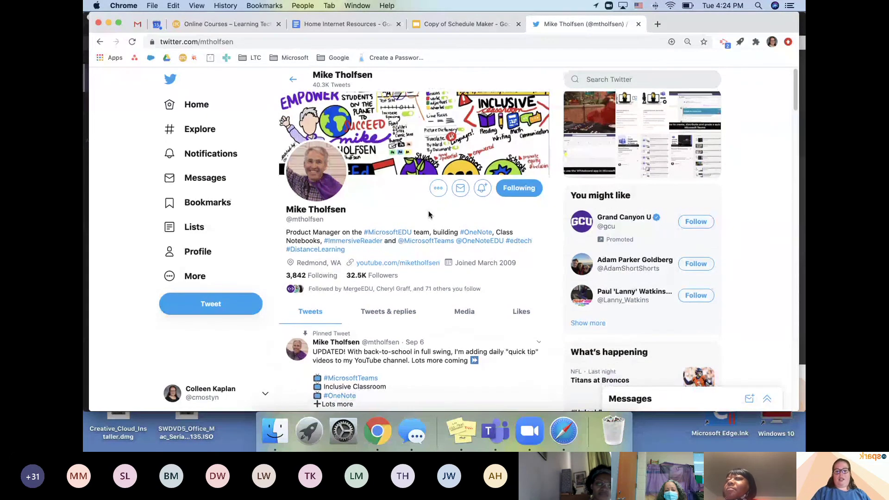
scroll(430, 215, down, 2)
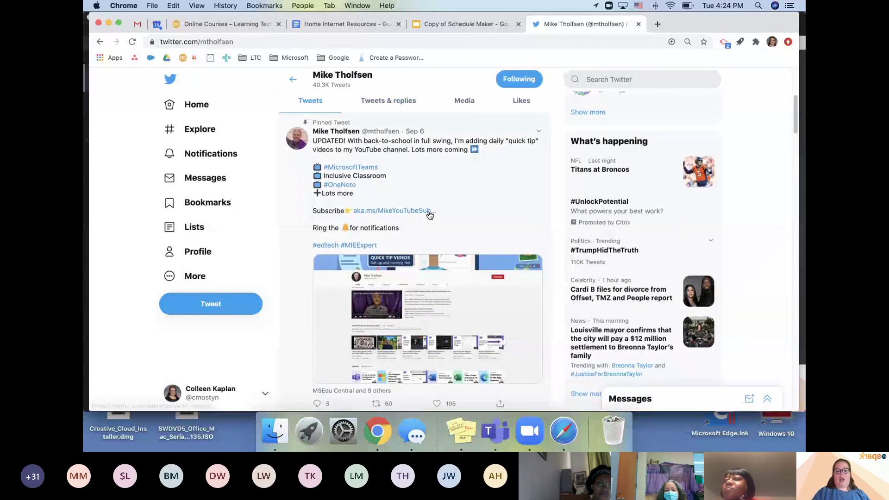
scroll(430, 215, down, 10)
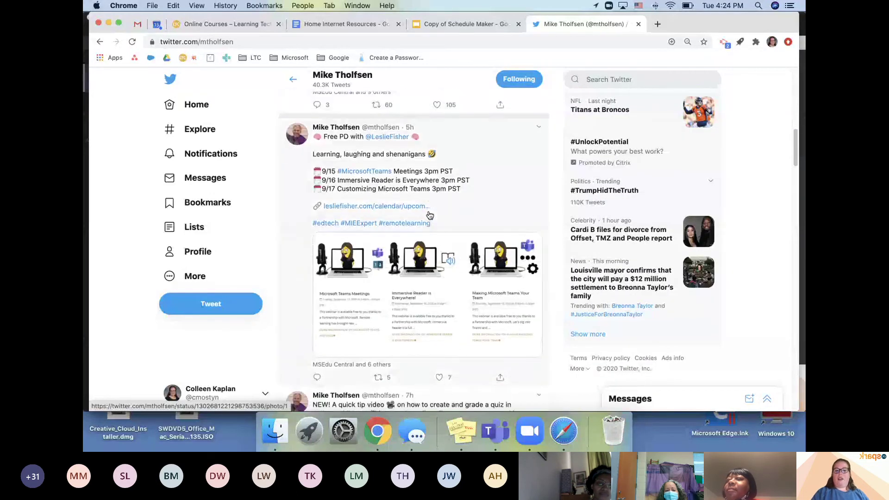
scroll(430, 215, down, 1)
scroll(430, 214, down, 3)
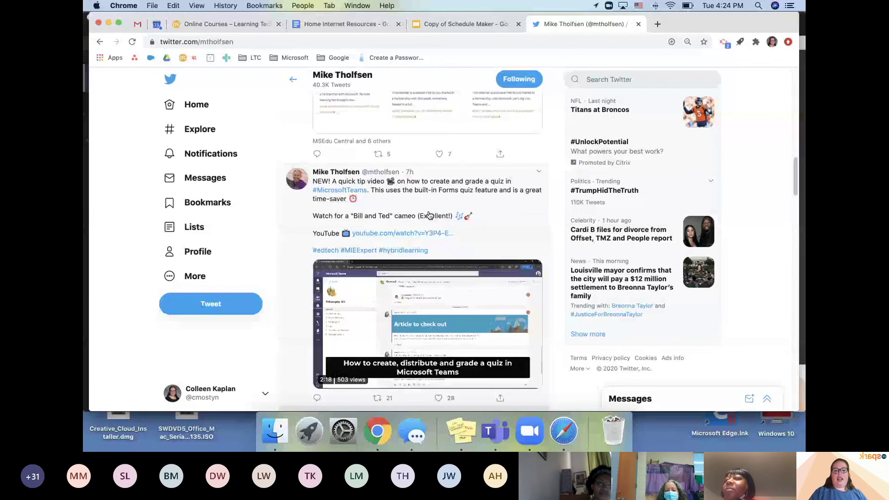
scroll(429, 215, down, 8)
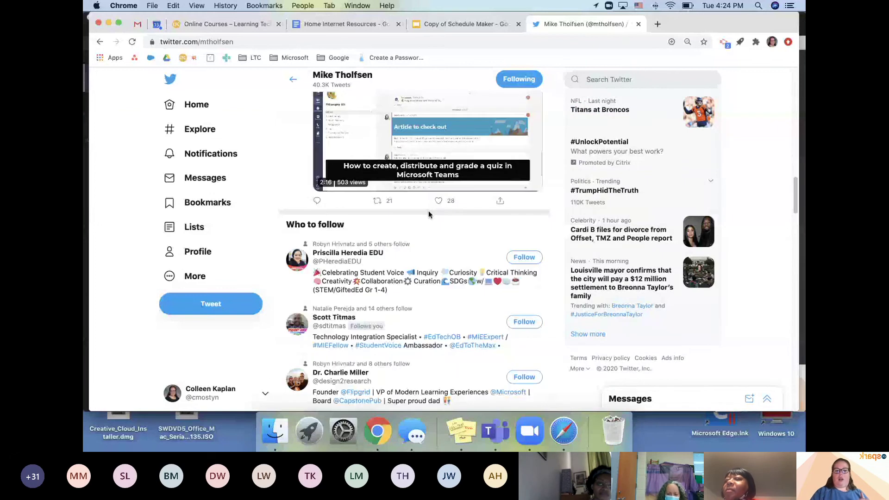
scroll(429, 210, down, 20)
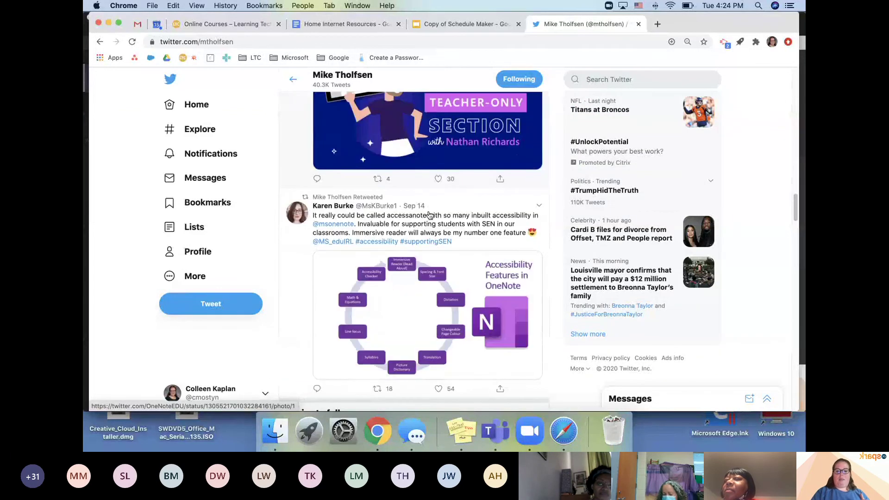
scroll(430, 215, down, 13)
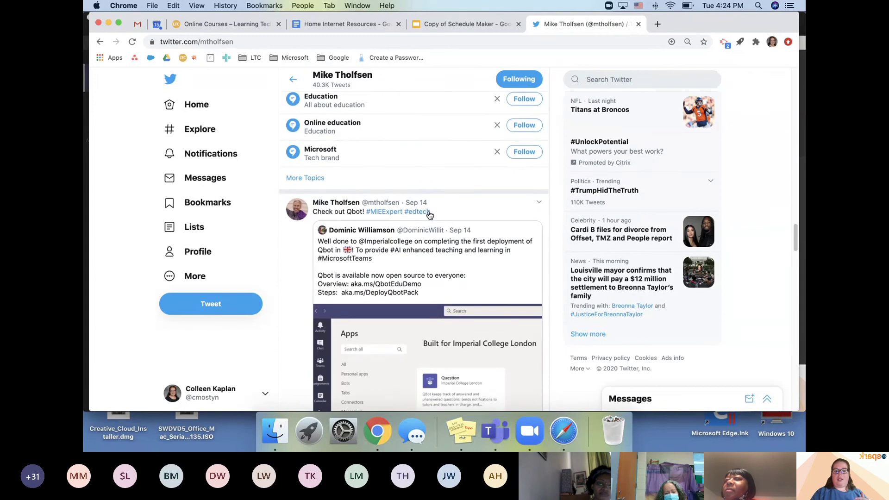
scroll(430, 215, down, 15)
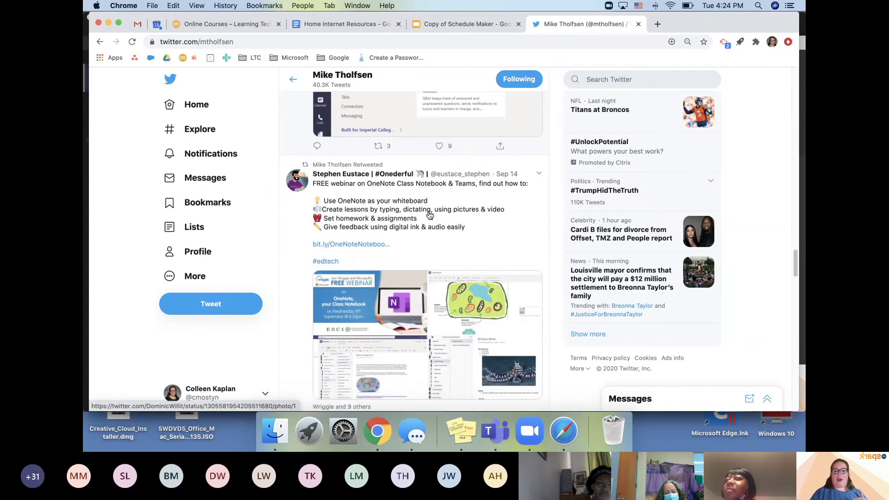
scroll(430, 215, down, 1)
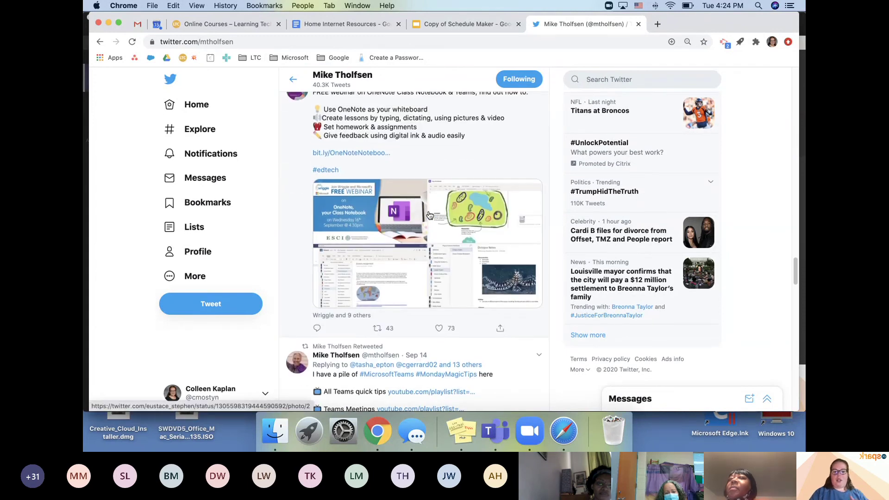
scroll(429, 215, down, 3)
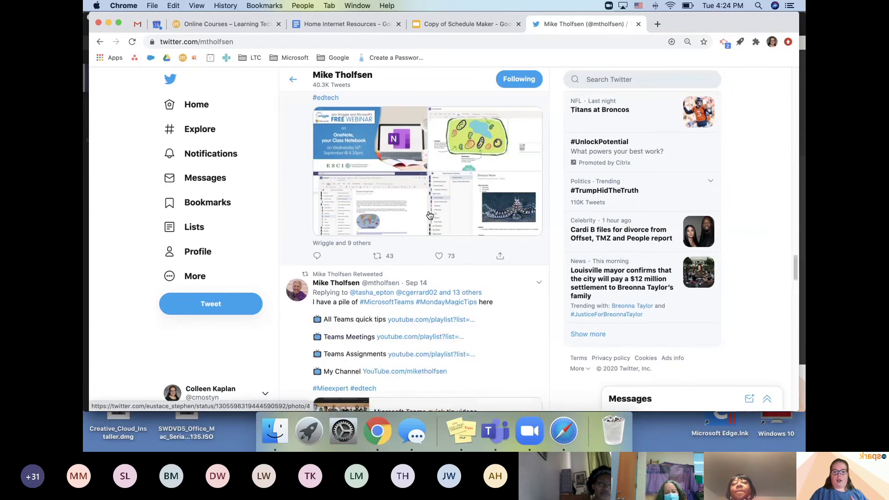
scroll(427, 300, up, 12)
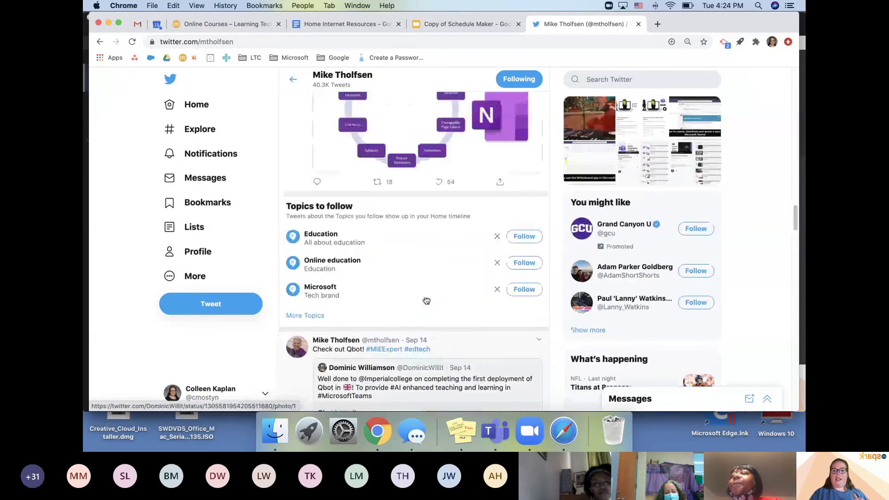
scroll(427, 301, up, 15)
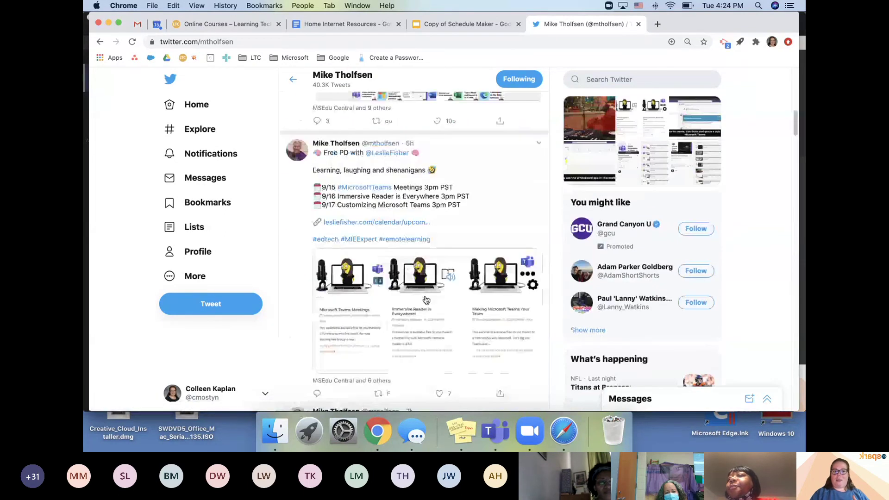
scroll(426, 299, up, 10)
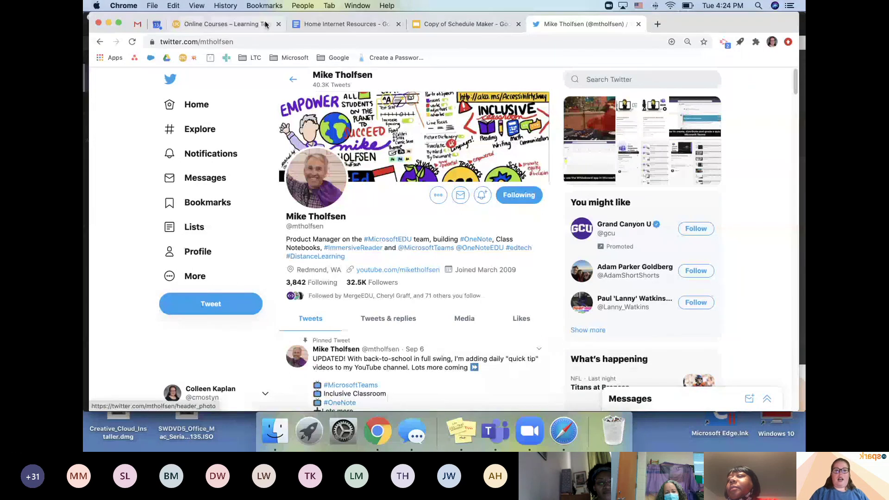
Step: Load the bookmarked Microsoft 365 Roadmap page from the Microsoft bookmarks folder
click(295, 58)
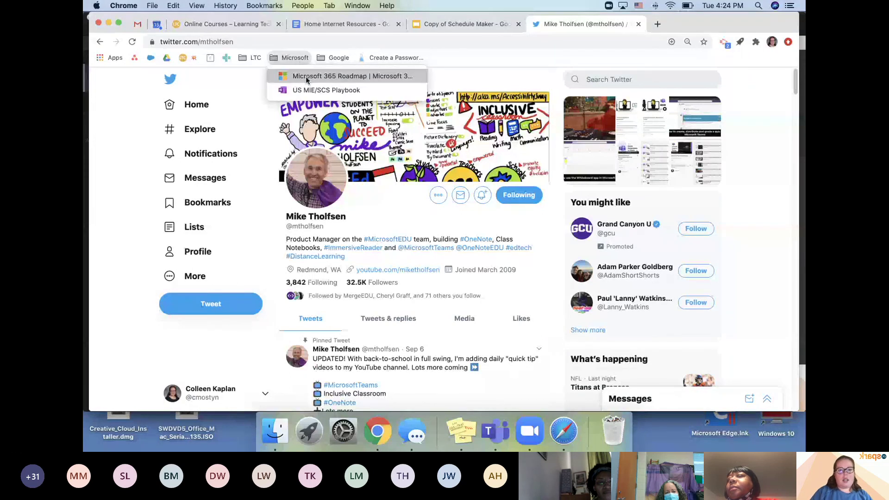
click(305, 76)
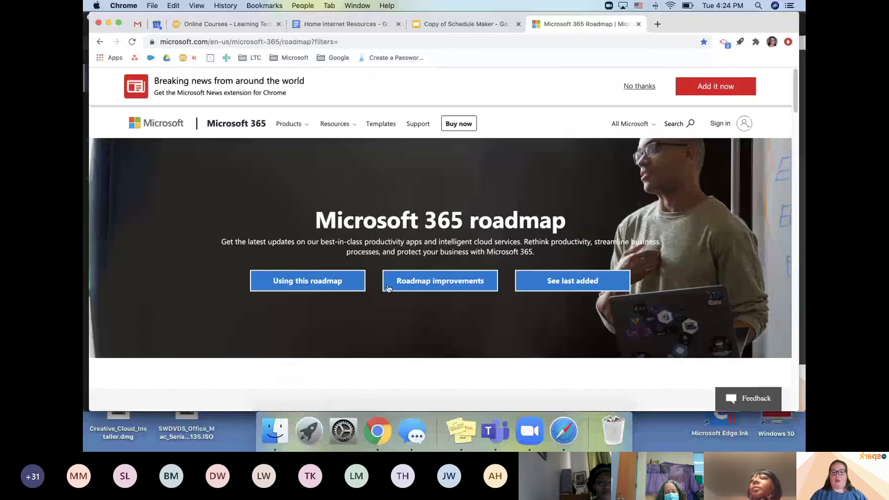
Step: Filter the roadmap updates by the Microsoft Teams product
scroll(388, 288, down, 6)
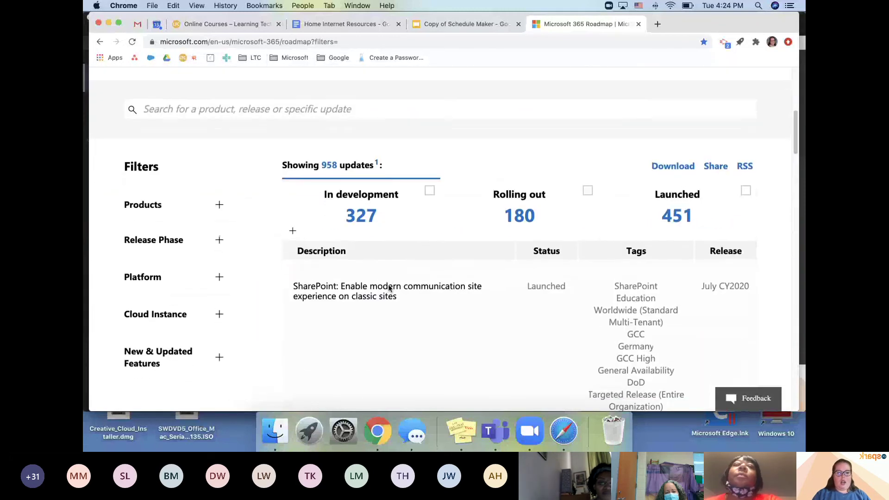
click(219, 204)
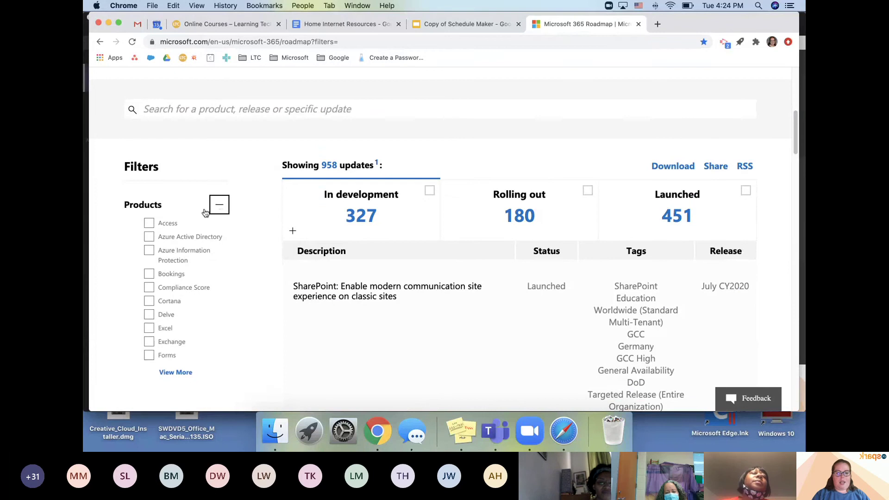
scroll(173, 309, down, 3)
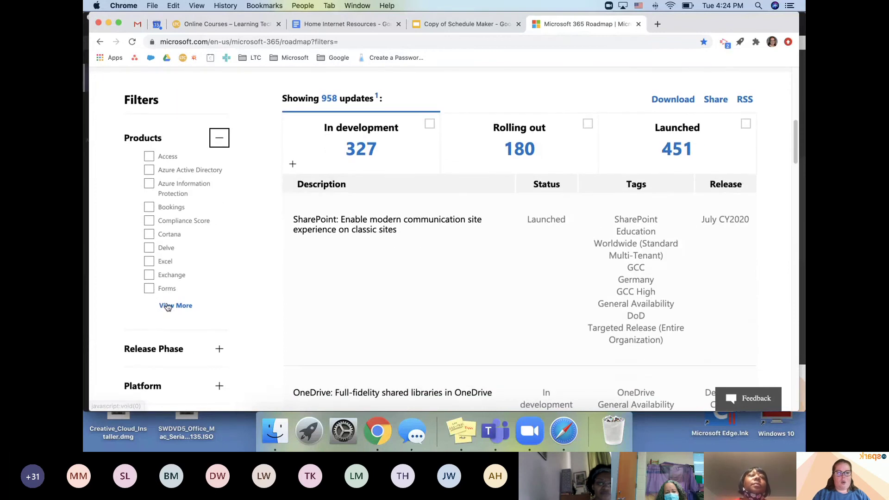
click(167, 307)
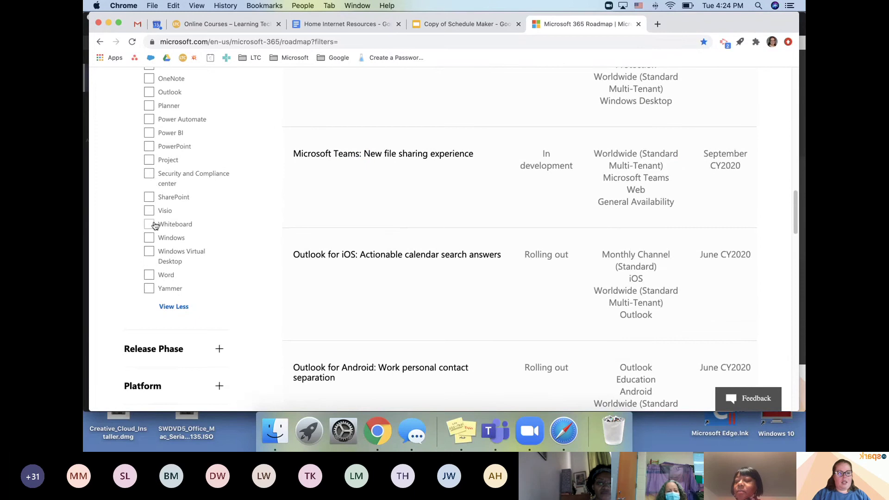
scroll(154, 225, up, 6)
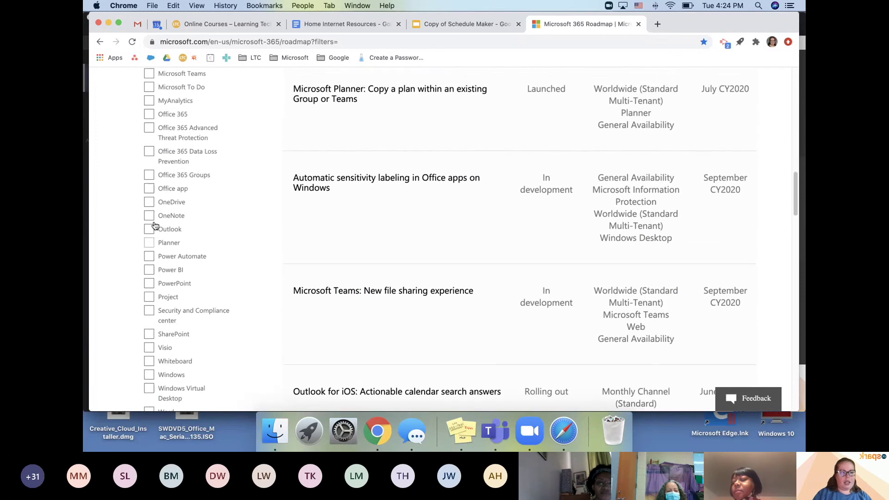
scroll(154, 225, up, 3)
click(150, 139)
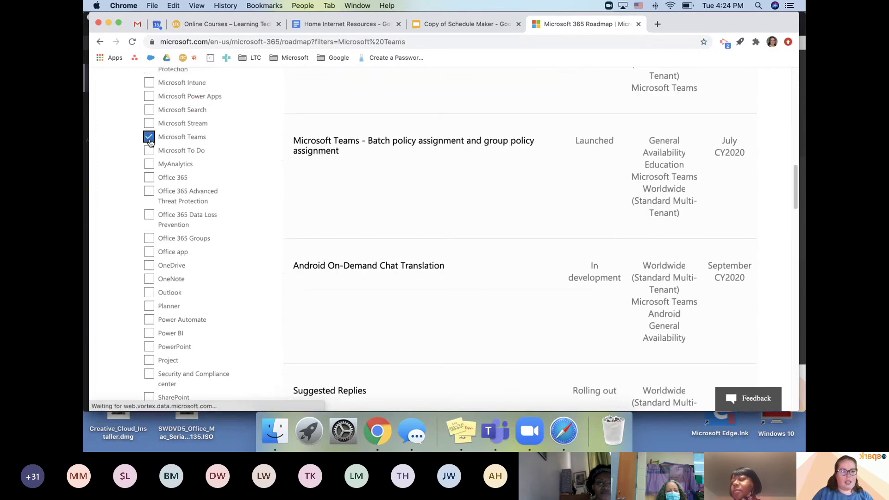
Step: Look through the filtered Teams updates with their status, tags and release dates, and view the bookmarks in the Microsoft folder
scroll(290, 193, up, 5)
scroll(291, 192, down, 11)
scroll(293, 192, down, 7)
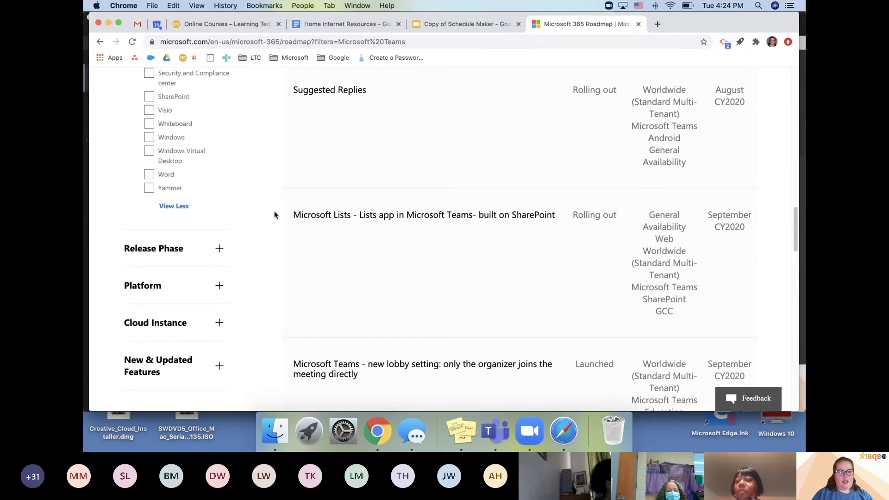
scroll(320, 145, up, 10)
scroll(320, 145, up, 4)
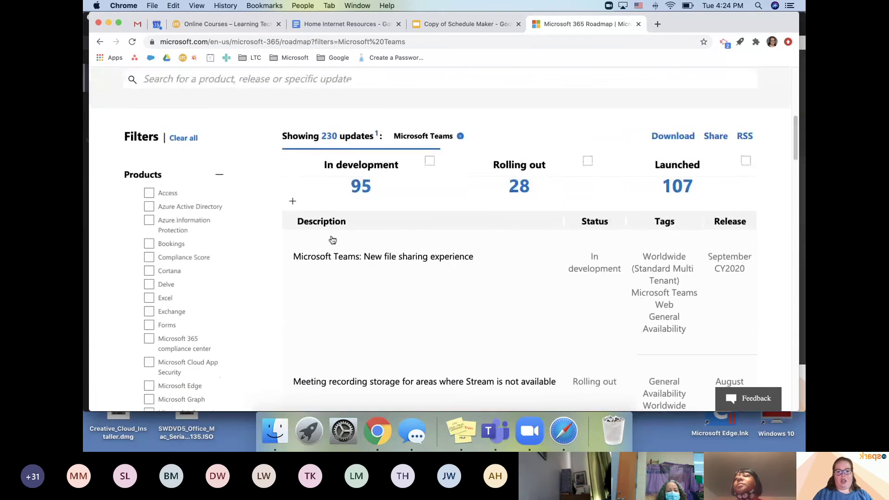
scroll(636, 271, down, 5)
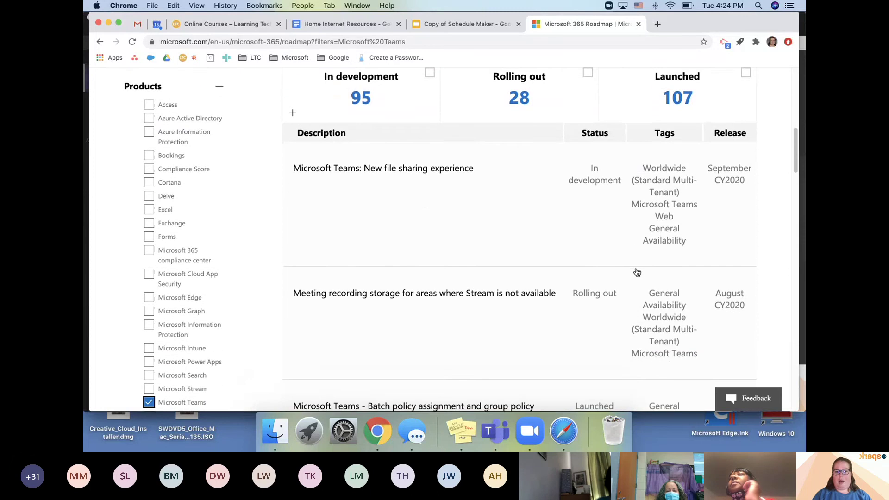
scroll(637, 272, down, 2)
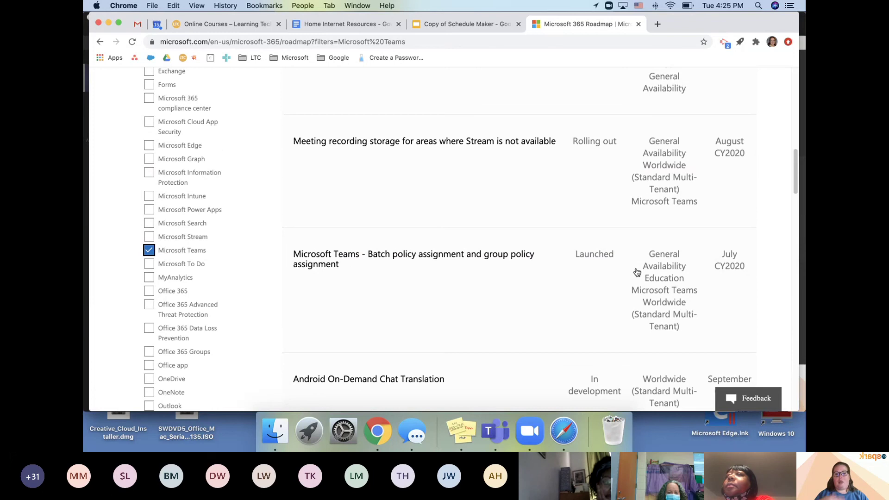
scroll(637, 272, up, 10)
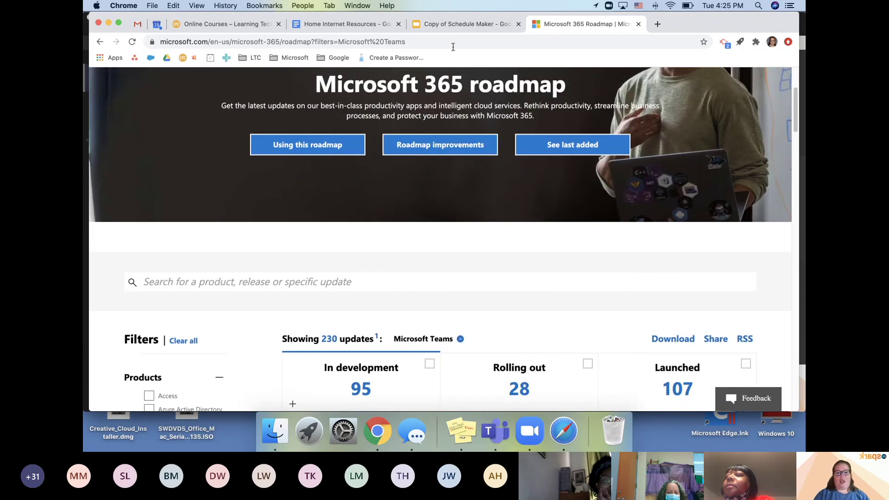
click(289, 60)
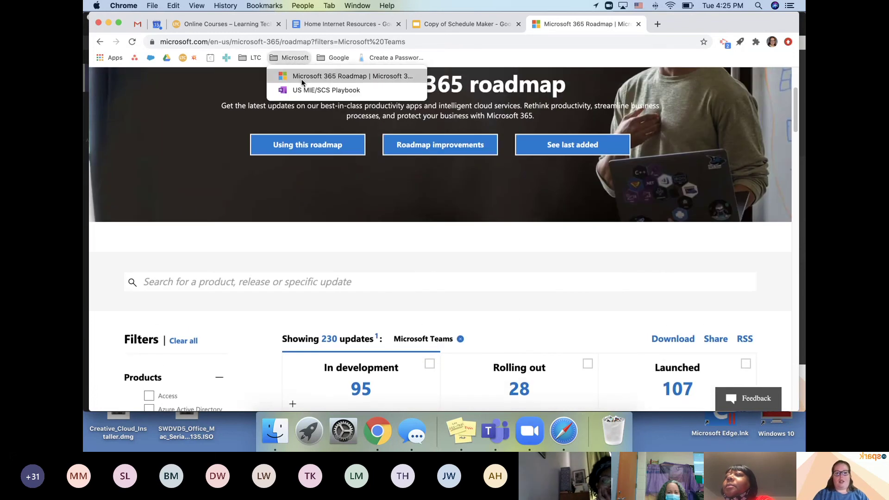
click(479, 248)
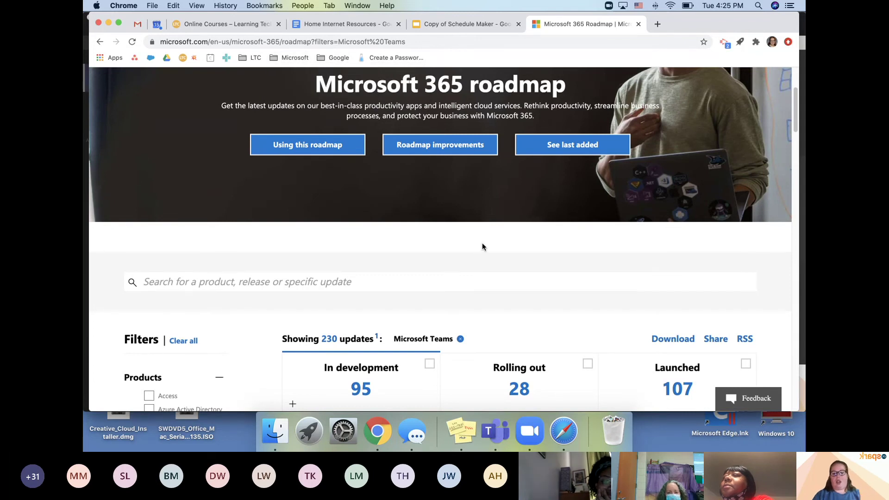
Step: Switch to Microsoft Teams and stop sharing the screen in the meeting
click(493, 441)
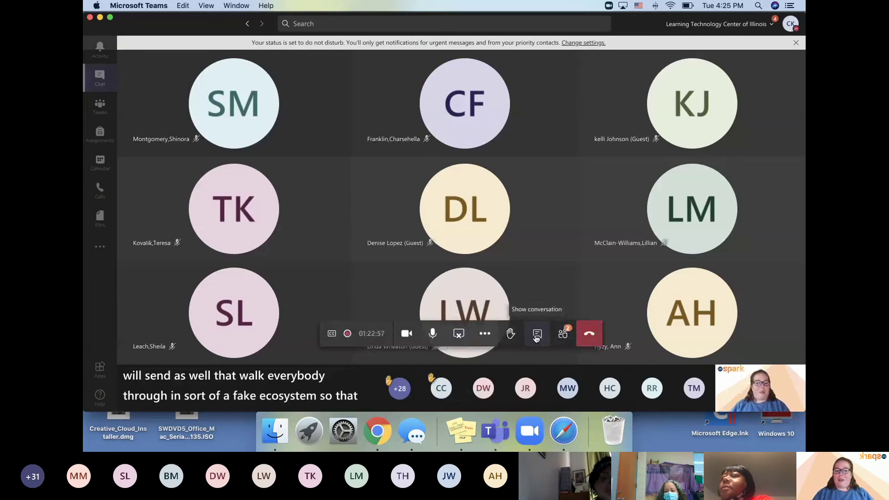
click(461, 335)
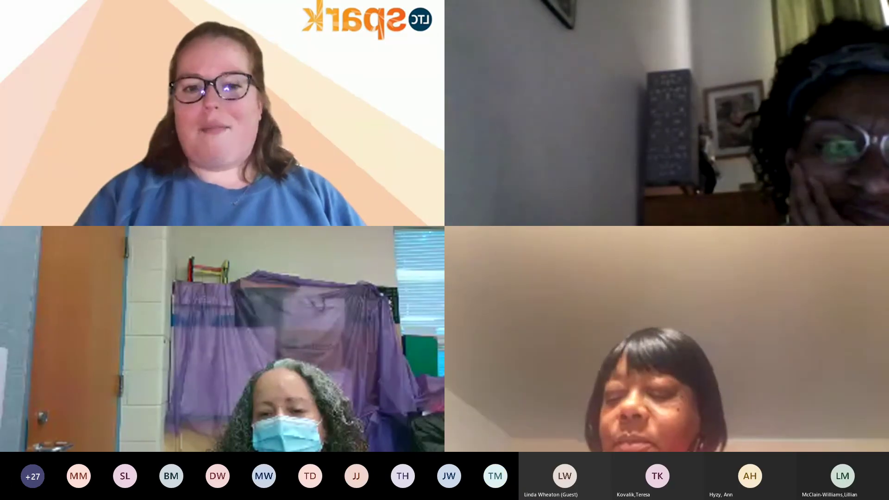